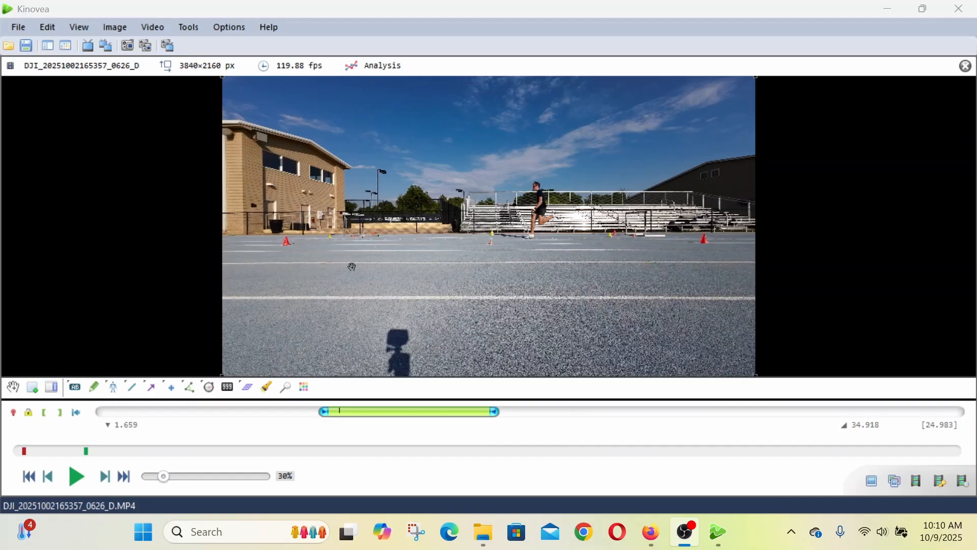
- Examine the frames between about 1.634 and 1.659 one by one for the moment the runner's front foot lands
{"action": "key", "text": "Left"}
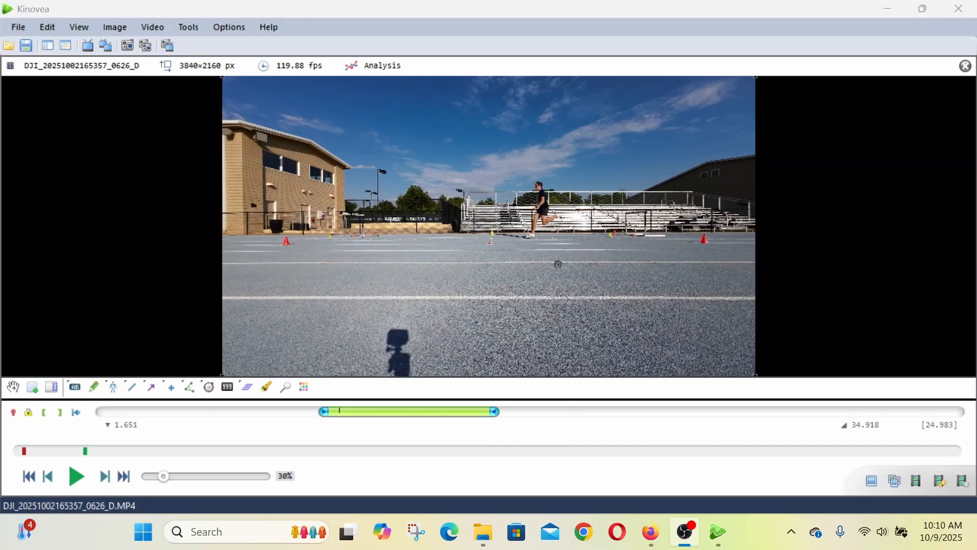
{"action": "key", "text": "Left"}
{"action": "key", "text": "Left"}
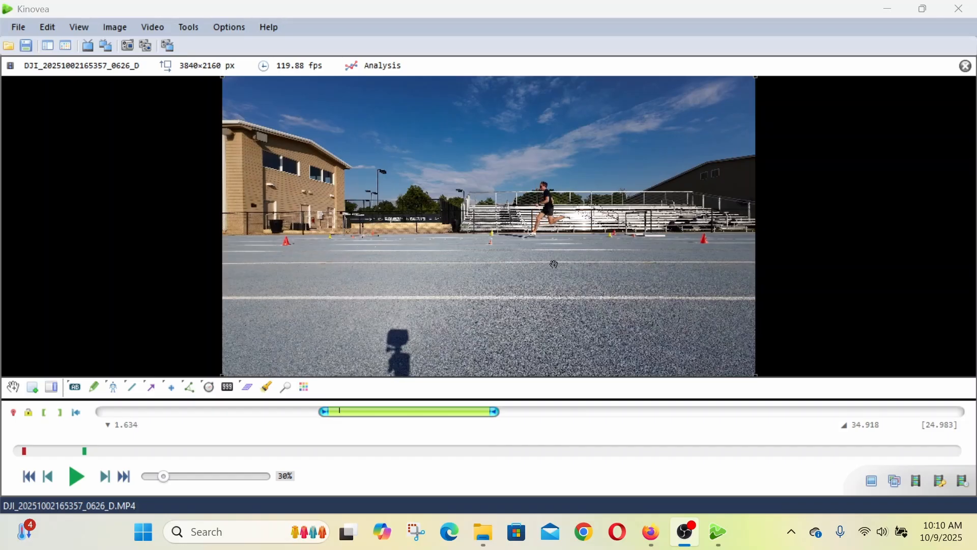
{"action": "key", "text": "Left"}
{"action": "key", "text": "Right"}
{"action": "key", "text": "Right"}
{"action": "key", "text": "Right"}
{"action": "key", "text": "Right"}
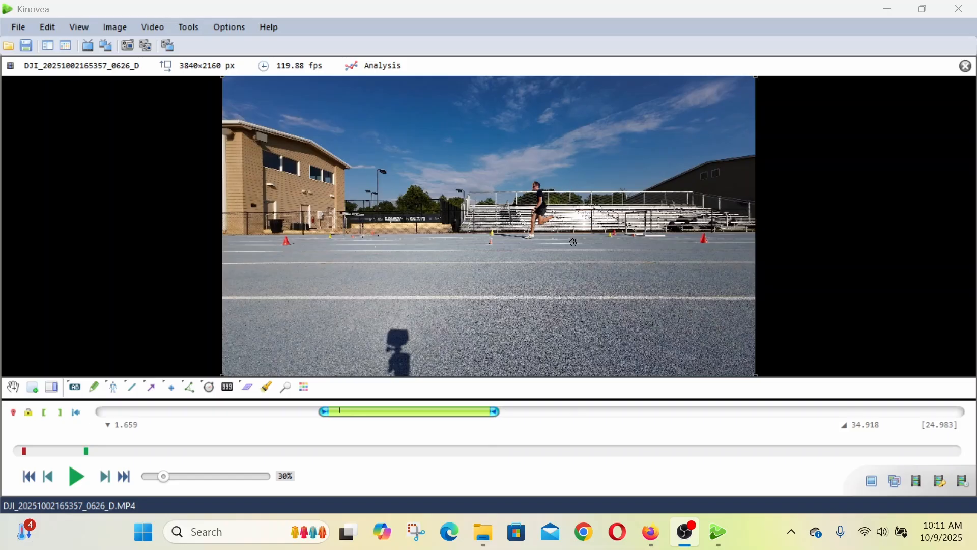
- Step back frame by frame to the runner's mid-flight position at 1.559 and add a key image there
{"action": "key", "text": "Left"}
{"action": "key", "text": "Left"}
{"action": "key", "text": "Left"}
{"action": "key", "text": "Left"}
{"action": "key", "text": "Left"}
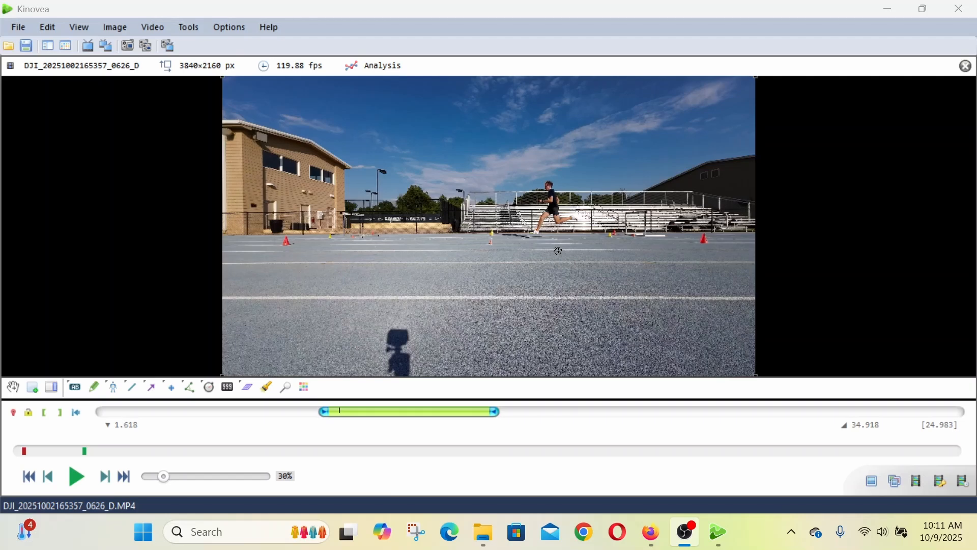
{"action": "key", "text": "Left"}
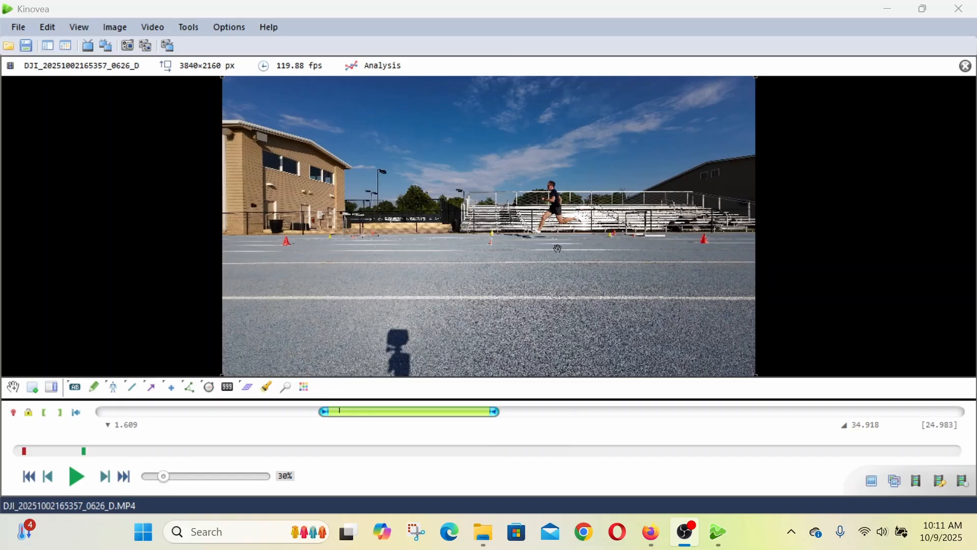
{"action": "key", "text": "Left"}
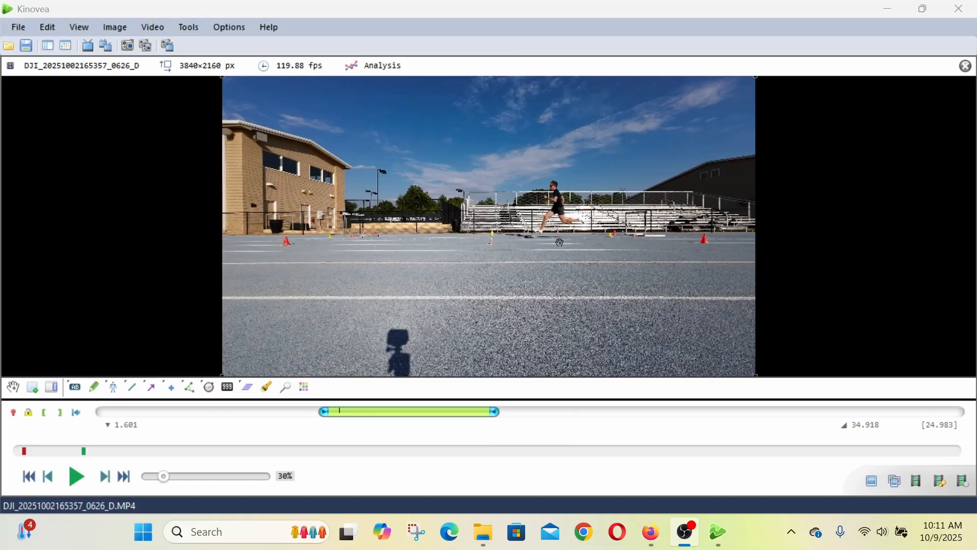
{"action": "key", "text": "Left"}
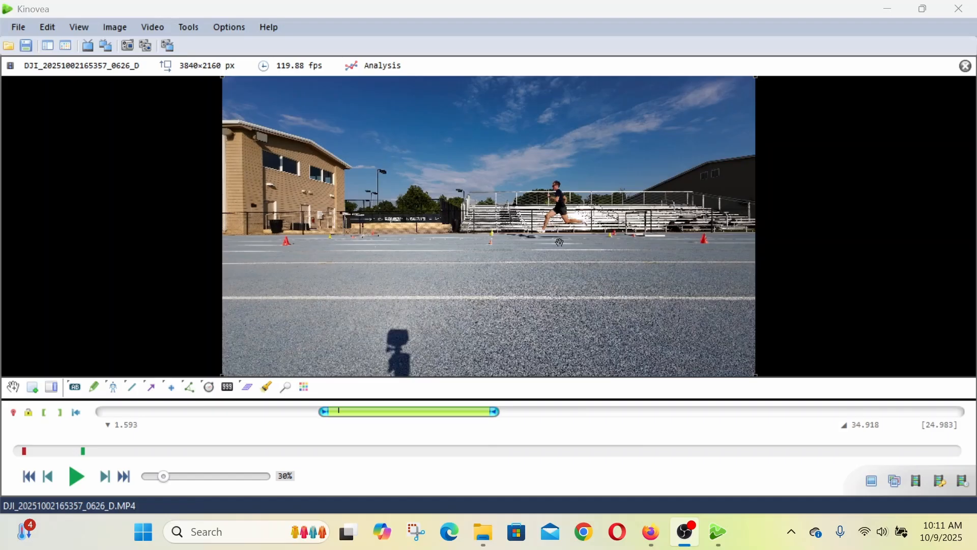
{"action": "key", "text": "Left"}
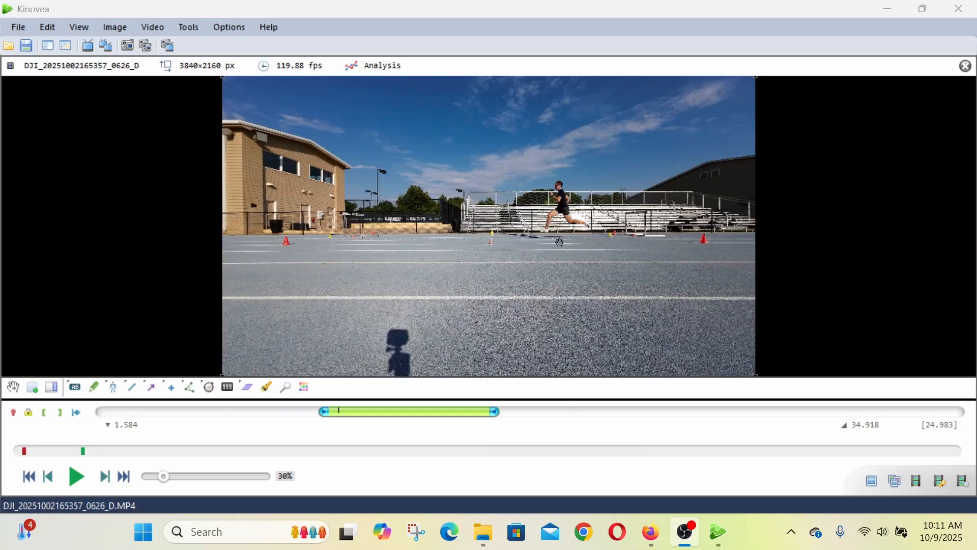
{"action": "key", "text": "Left"}
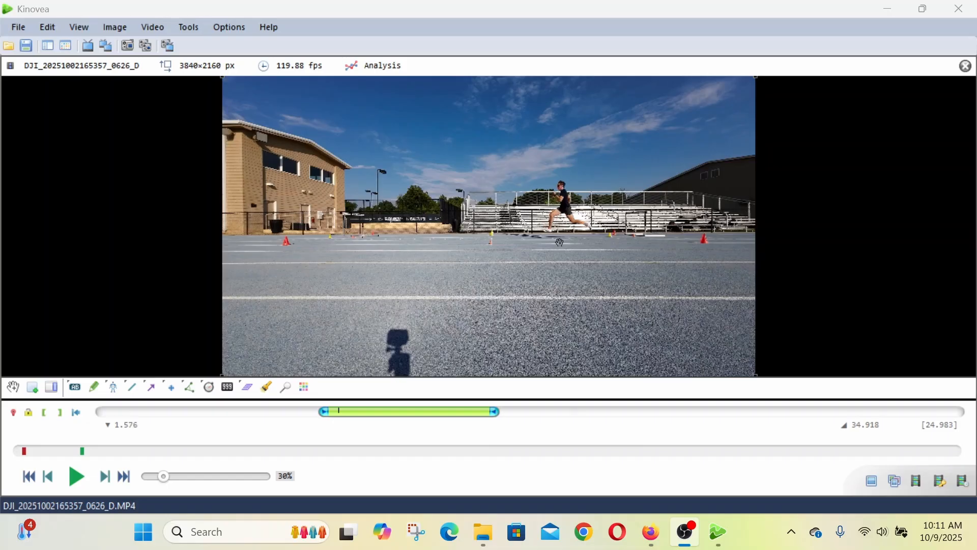
{"action": "key", "text": "Left"}
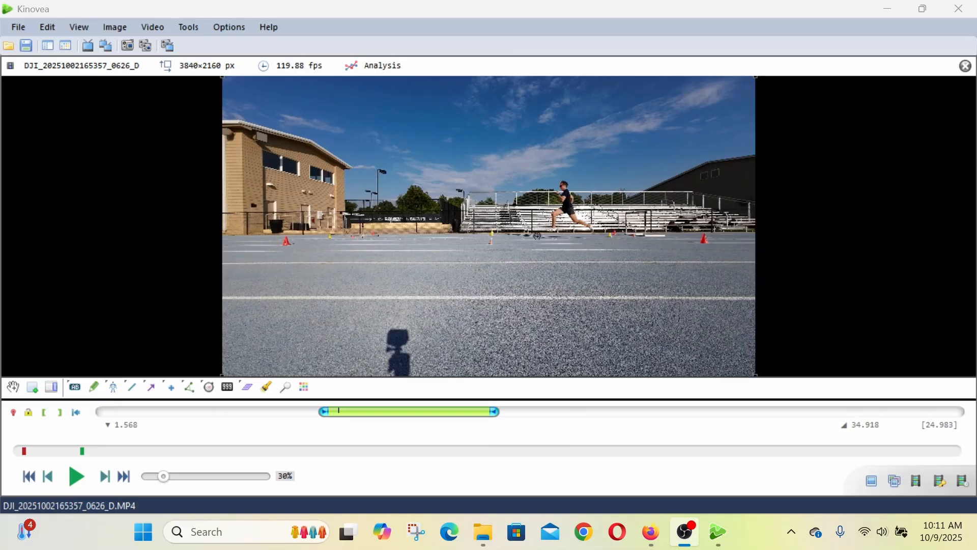
{"action": "key", "text": "Left"}
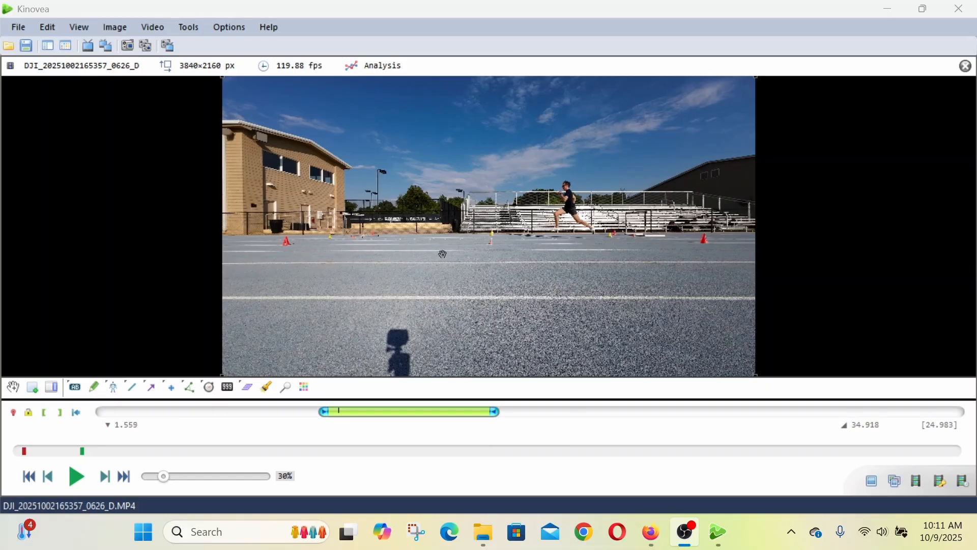
{"action": "left_click", "coordinate": [36, 392]}
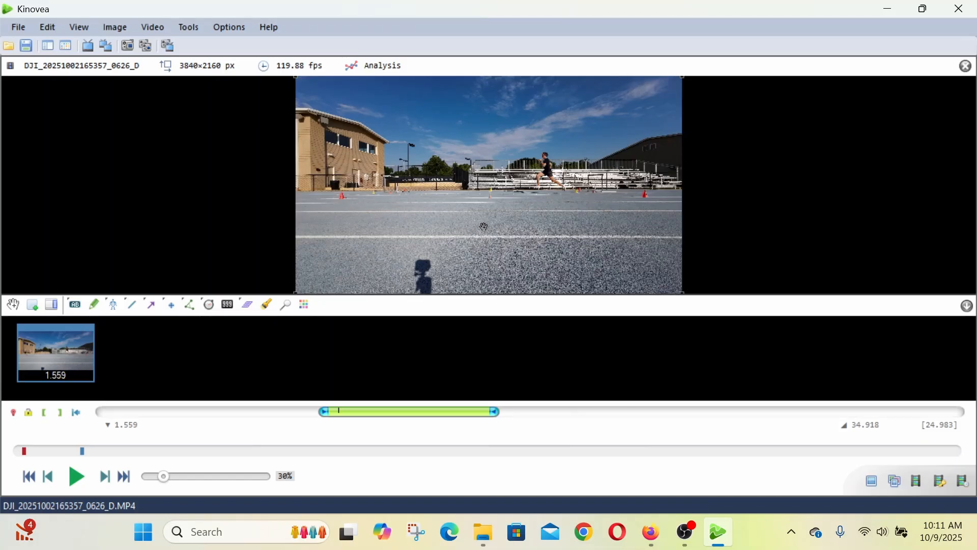
- Add a key image at 1.659, where the runner's front foot lands
{"action": "scroll", "coordinate": [540, 227], "scroll_direction": "down", "scroll_amount": 5}
{"action": "scroll", "coordinate": [540, 227], "scroll_direction": "down", "scroll_amount": 5}
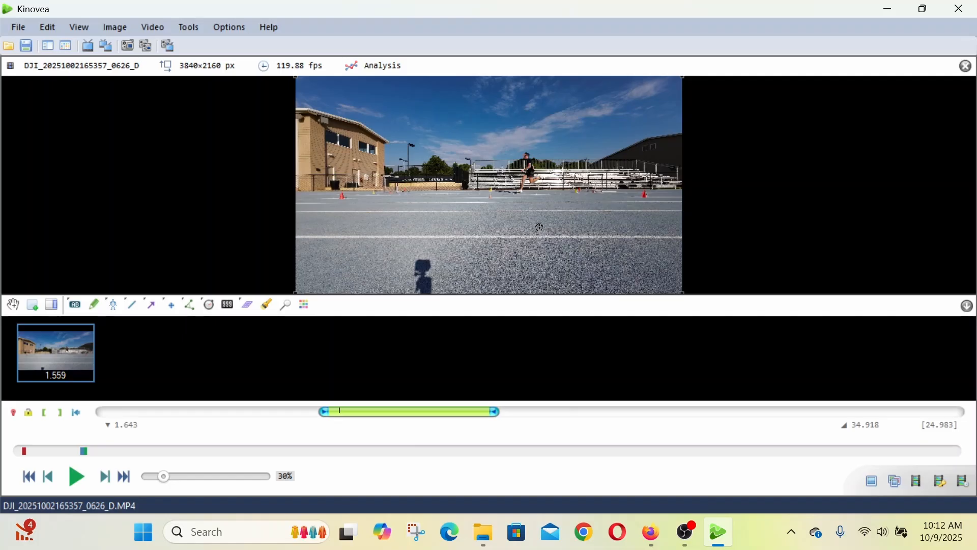
{"action": "scroll", "coordinate": [539, 227], "scroll_direction": "down", "scroll_amount": 1}
{"action": "scroll", "coordinate": [534, 191], "scroll_direction": "up", "scroll_amount": 3}
{"action": "scroll", "coordinate": [534, 192], "scroll_direction": "up", "scroll_amount": 3}
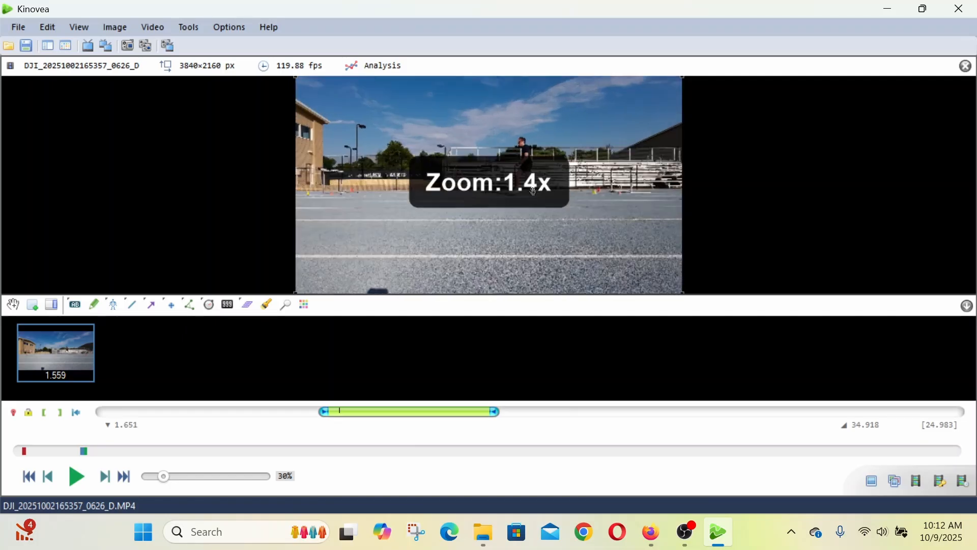
{"action": "scroll", "coordinate": [534, 191], "scroll_direction": "up", "scroll_amount": 2}
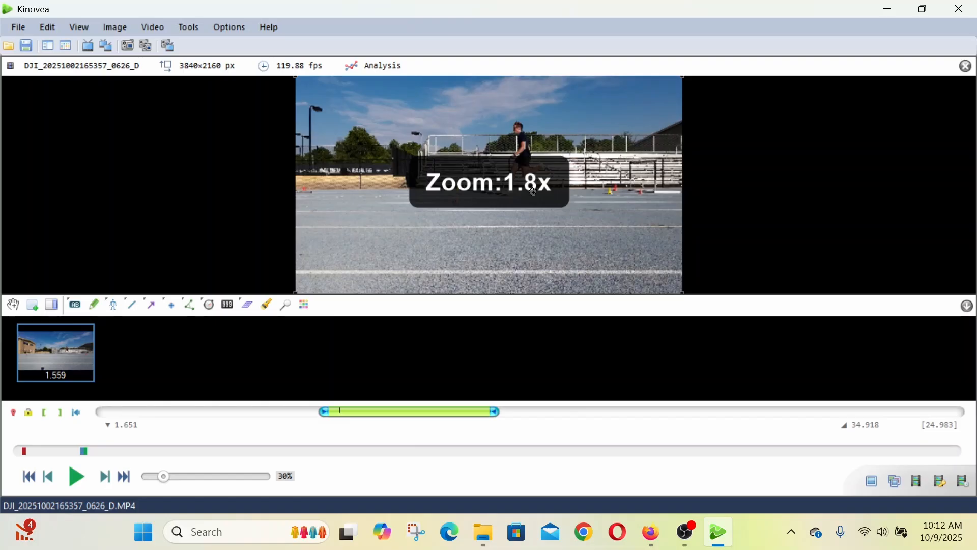
{"action": "scroll", "coordinate": [534, 192], "scroll_direction": "up", "scroll_amount": 1}
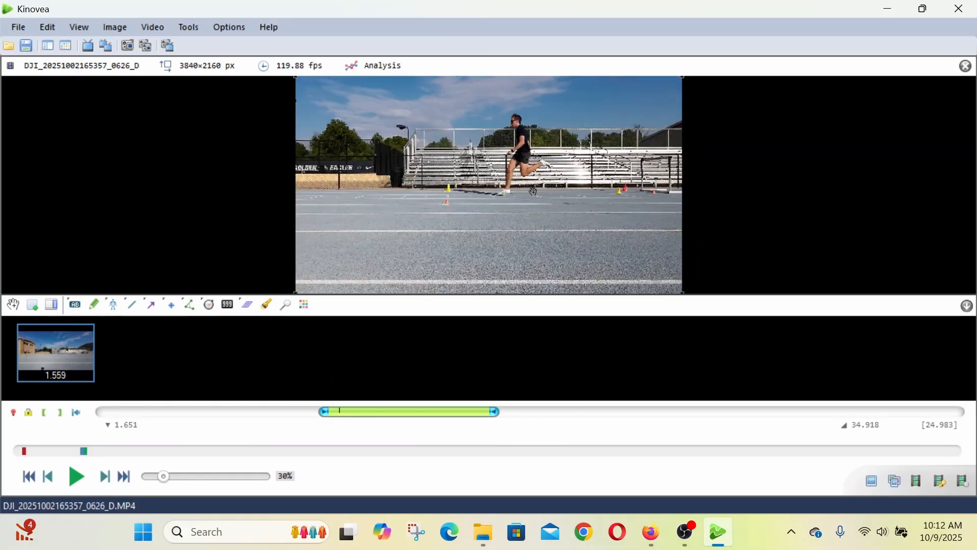
{"action": "scroll", "coordinate": [534, 191], "scroll_direction": "up", "scroll_amount": 1}
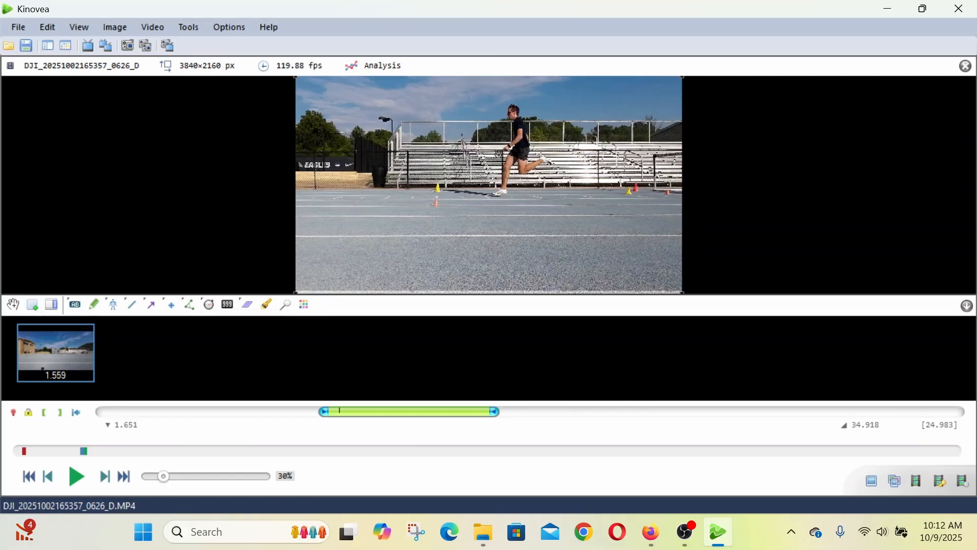
{"action": "left_click_drag", "start_coordinate": [498, 153], "coordinate": [496, 184]}
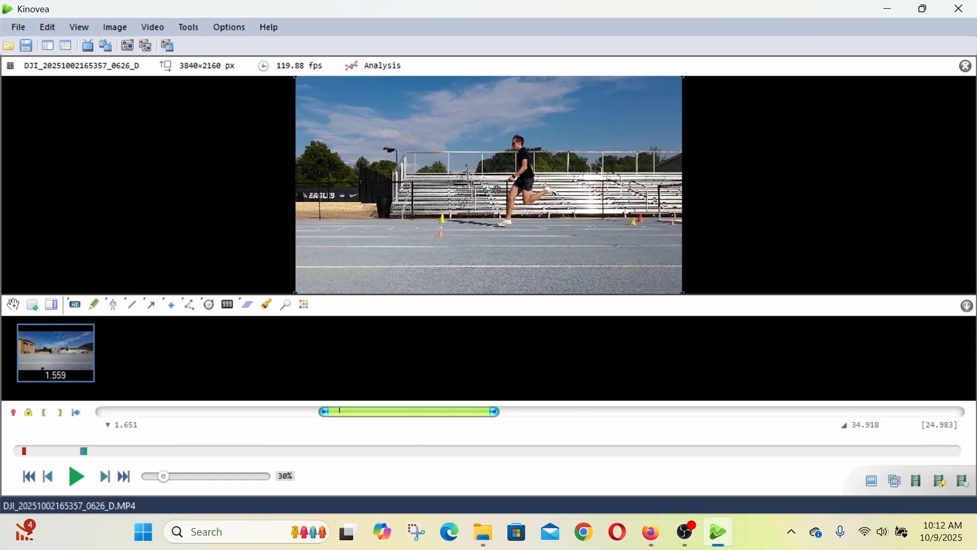
{"action": "key", "text": "Right"}
{"action": "key", "text": "Right"}
{"action": "key", "text": "Left"}
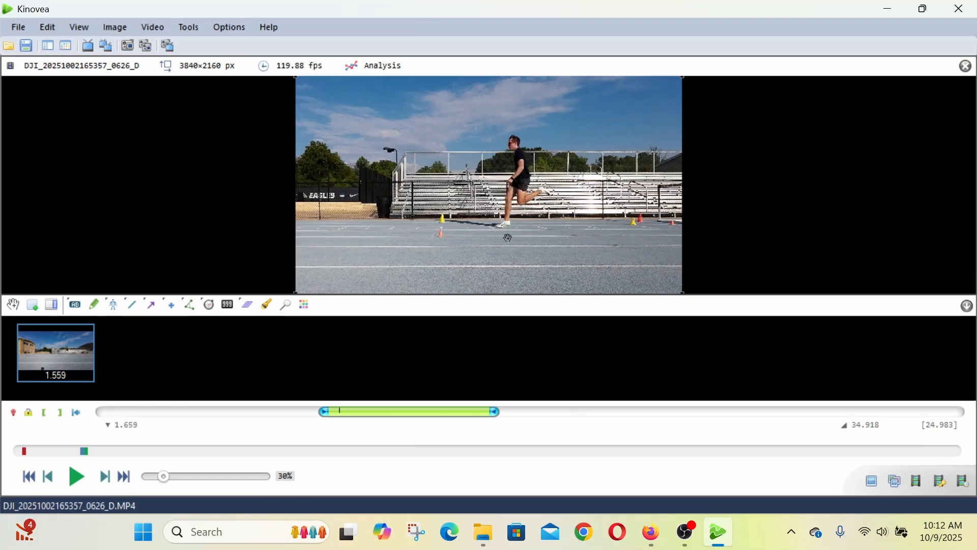
{"action": "key", "text": "Left"}
{"action": "key", "text": "Right"}
{"action": "left_click", "coordinate": [32, 304]}
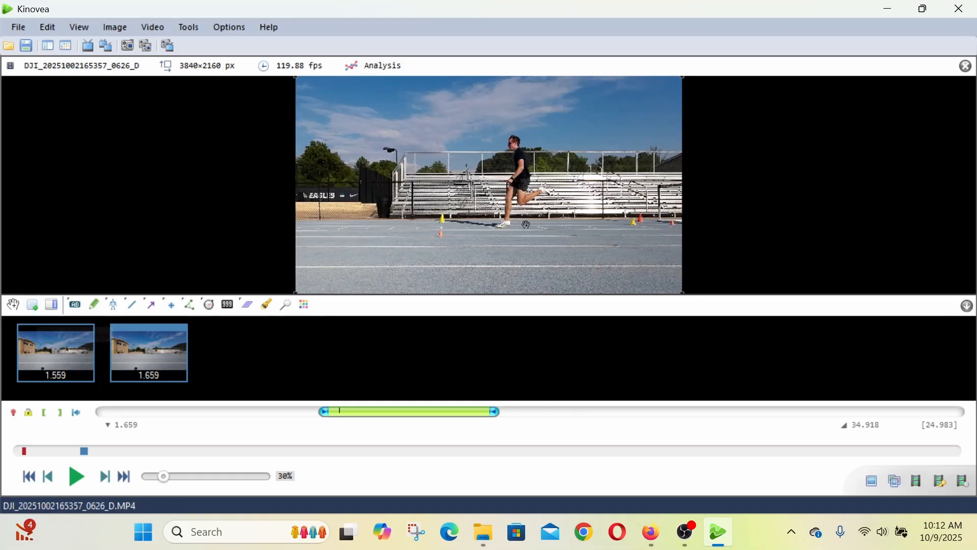
- Advance to the midstance frame at 1.693, with the runner's body over the supporting foot, and add a key image
{"action": "key", "text": "Right"}
{"action": "key", "text": "Right"}
{"action": "key", "text": "Right"}
{"action": "key", "text": "Right"}
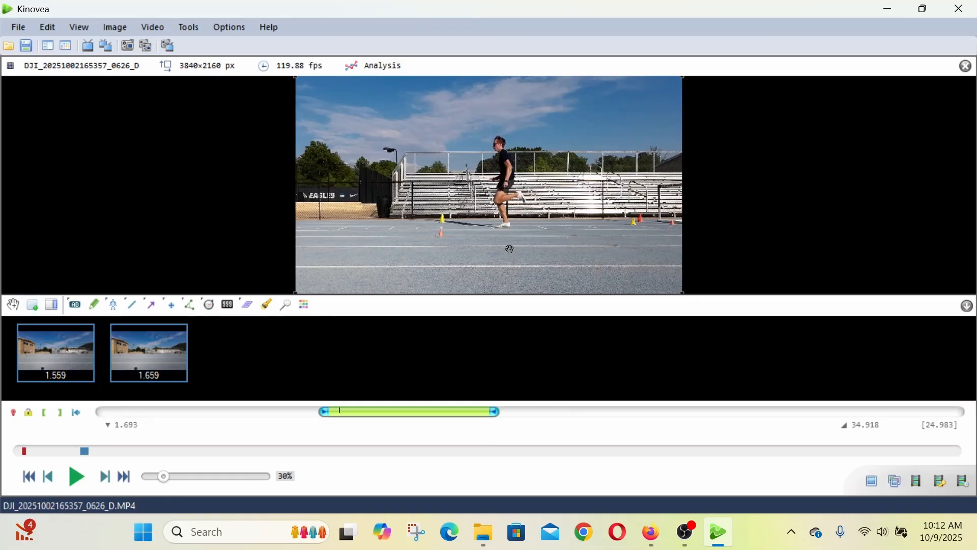
{"action": "left_click", "coordinate": [34, 305]}
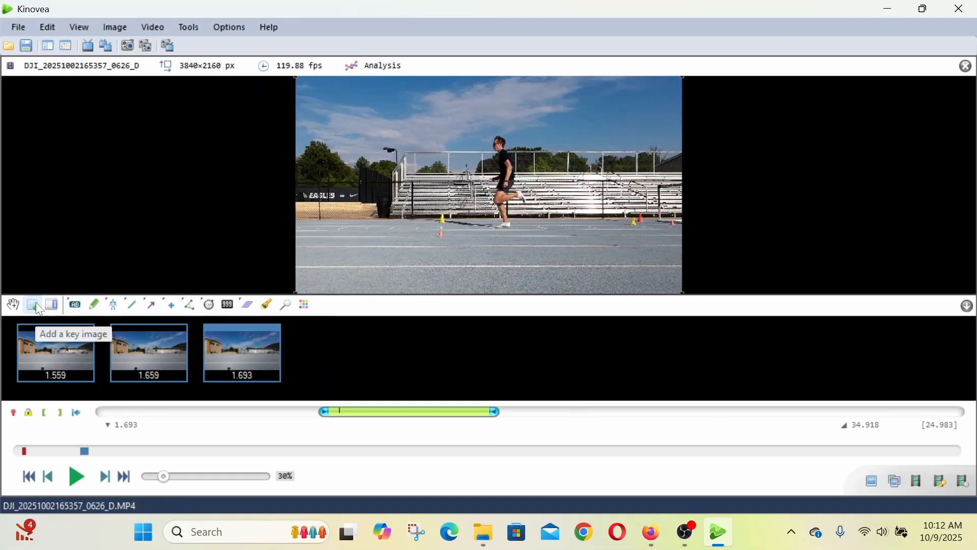
- Advance to the toe-off frame at 1.768, with the runner's rear leg extended, and add a key image
{"action": "key", "text": "Right"}
{"action": "key", "text": "Right"}
{"action": "key", "text": "Right"}
{"action": "key", "text": "Right"}
{"action": "key", "text": "Right"}
{"action": "key", "text": "Right"}
{"action": "key", "text": "Right"}
{"action": "key", "text": "Right"}
{"action": "key", "text": "Right"}
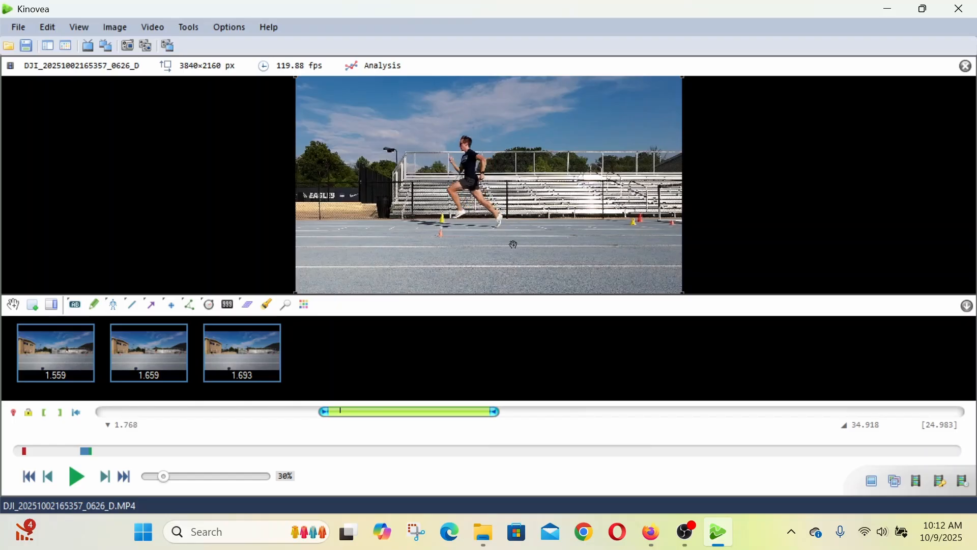
{"action": "left_click", "coordinate": [32, 305]}
- Advance to the flight frame at 1.801, with both of the runner's feet off the ground, and add a key image
{"action": "key", "text": "Right"}
{"action": "key", "text": "Right"}
{"action": "key", "text": "Right"}
{"action": "key", "text": "Right"}
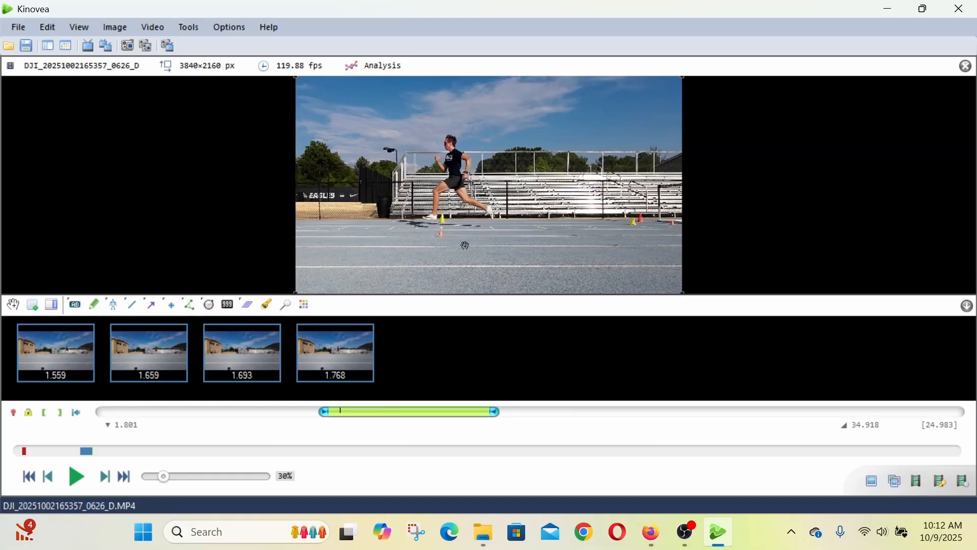
{"action": "left_click", "coordinate": [34, 306]}
- Advance to the runner's next foot landing at 1.893 and add a key image there
{"action": "key", "text": "Right"}
{"action": "key", "text": "Right"}
{"action": "key", "text": "Right"}
{"action": "key", "text": "Right"}
{"action": "key", "text": "Right"}
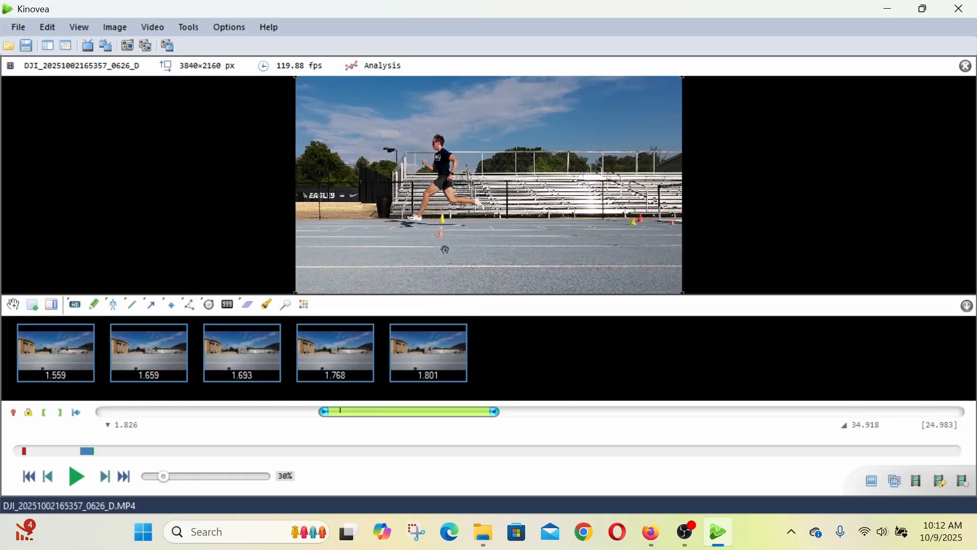
{"action": "key", "text": "Right"}
{"action": "key", "text": "Right"}
{"action": "key", "text": "Right"}
{"action": "key", "text": "Right"}
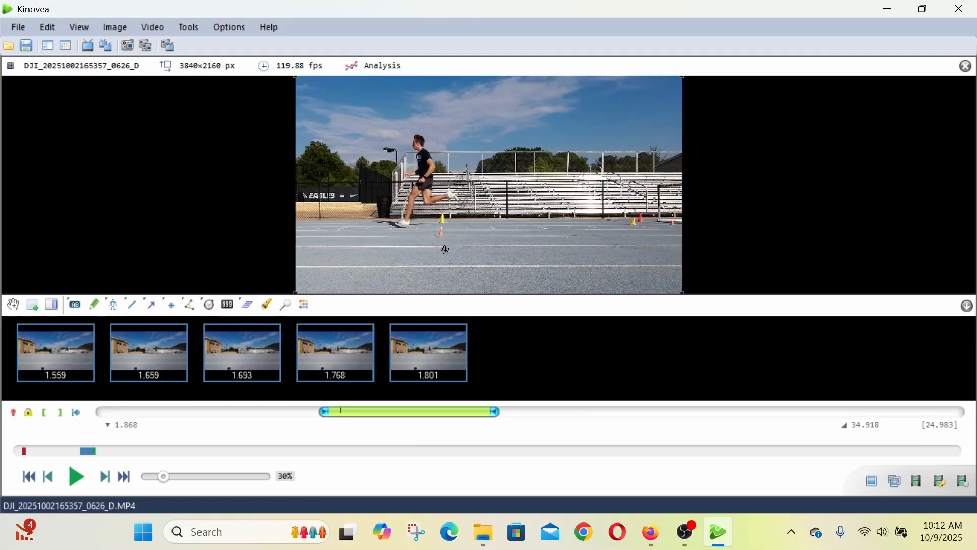
{"action": "key", "text": "Right"}
{"action": "key", "text": "Right"}
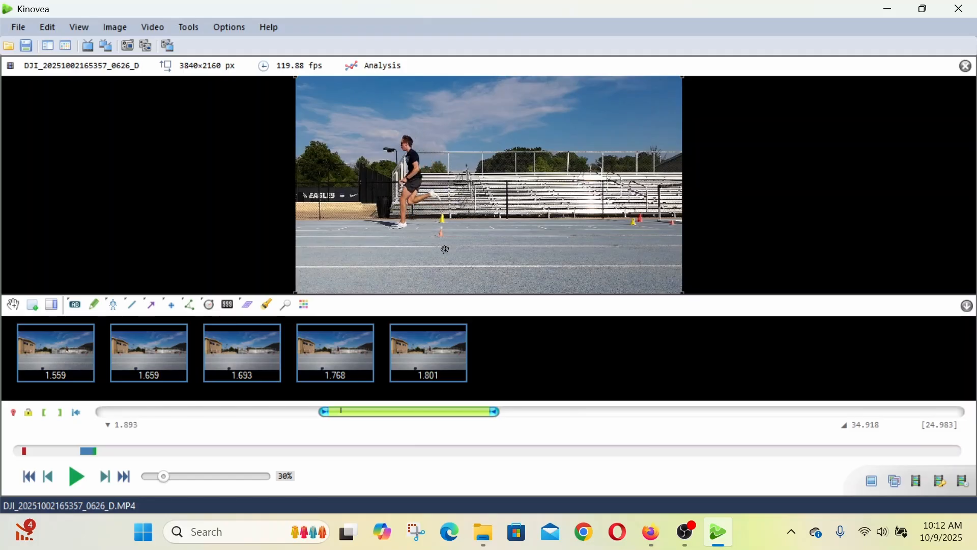
{"action": "left_click", "coordinate": [32, 304]}
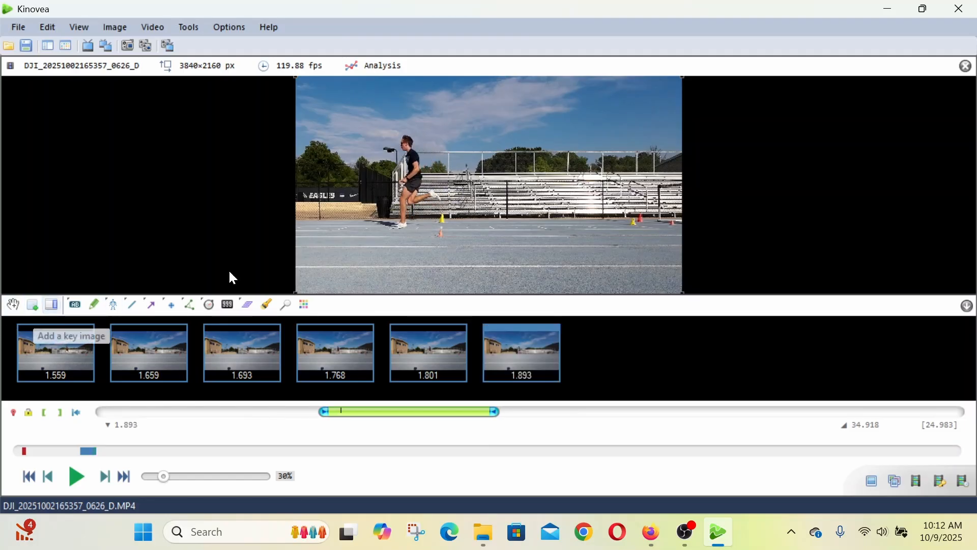
- Step through the frames after the 1.893 landing as far as 2.002 to examine the runner's stance and push-off
{"action": "key", "text": "Right"}
{"action": "key", "text": "Right"}
{"action": "key", "text": "Right"}
{"action": "key", "text": "Right"}
{"action": "key", "text": "Right"}
{"action": "key", "text": "Right"}
{"action": "key", "text": "Right"}
{"action": "key", "text": "Right"}
{"action": "key", "text": "Right"}
{"action": "key", "text": "Right"}
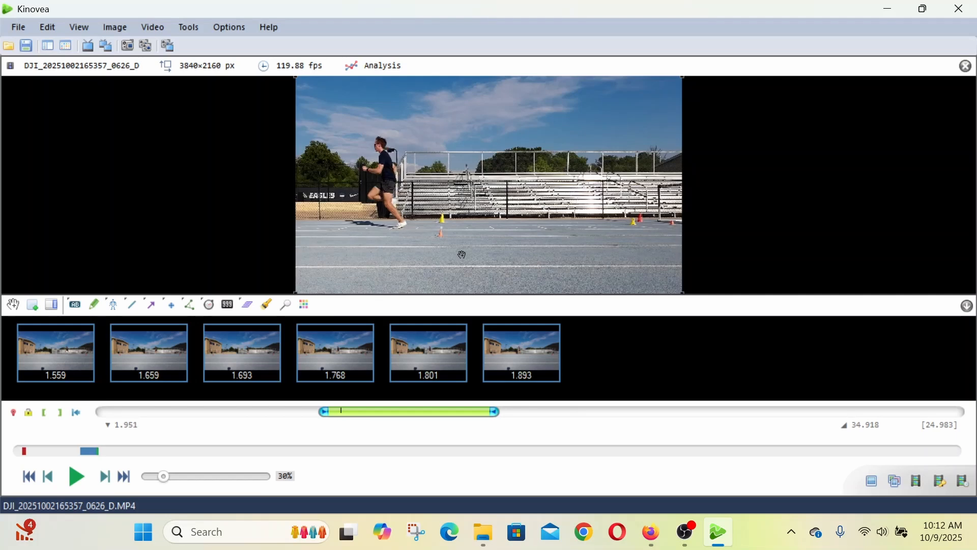
{"action": "key", "text": "Right"}
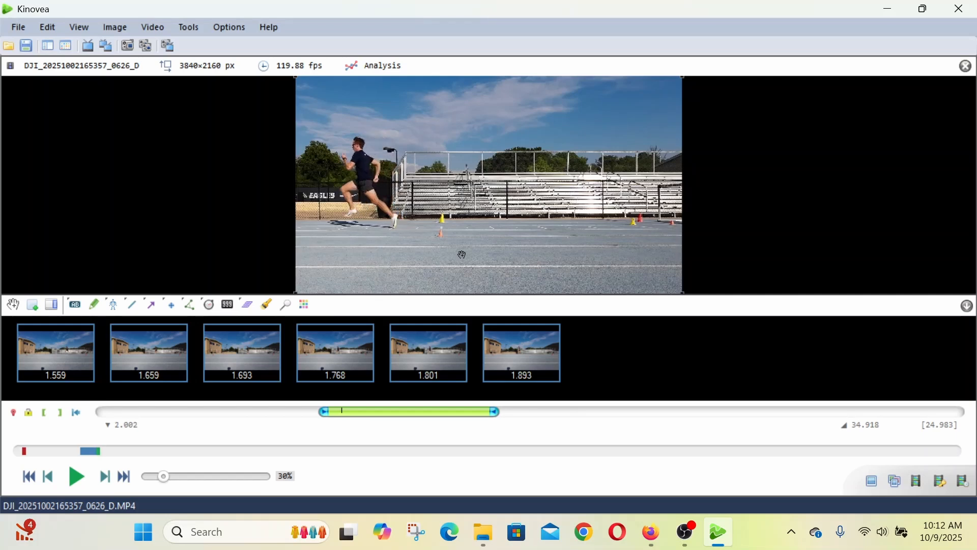
{"action": "key", "text": "Left"}
{"action": "key", "text": "Right"}
- Go back to the midstance frame at 1.910, with the runner's body over the supporting foot, and add a key image
{"action": "key", "text": "Left"}
{"action": "key", "text": "Left"}
{"action": "key", "text": "Left"}
{"action": "key", "text": "Left"}
{"action": "key", "text": "Left"}
{"action": "key", "text": "Left"}
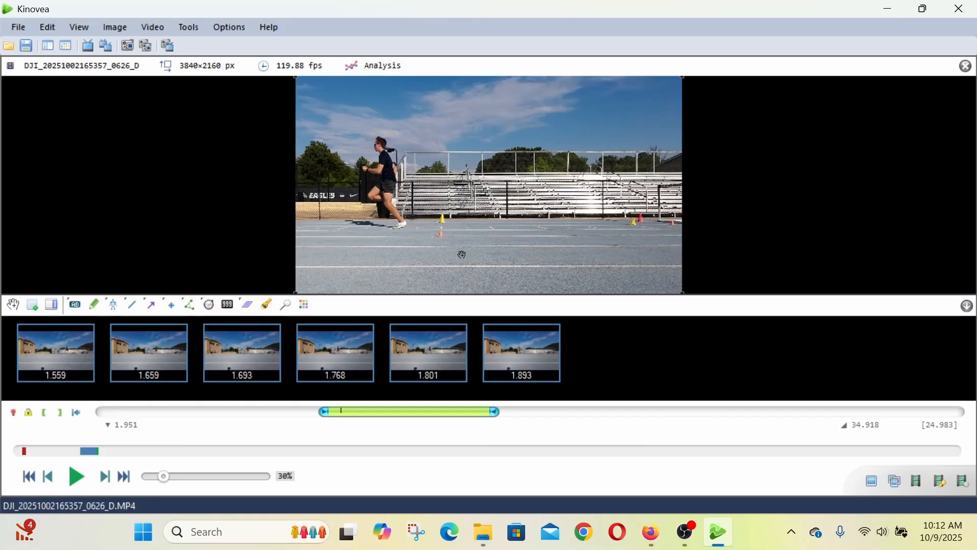
{"action": "key", "text": "Left"}
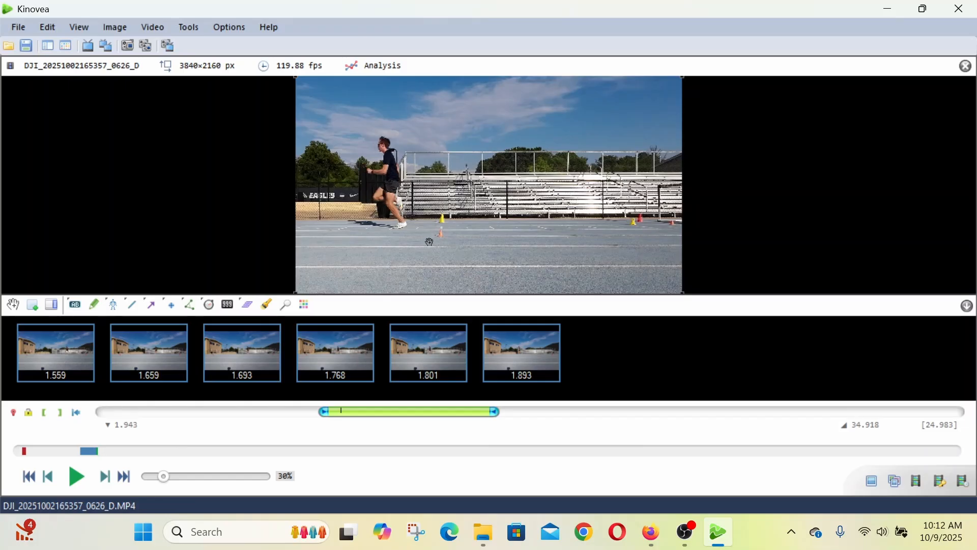
{"action": "key", "text": "Left"}
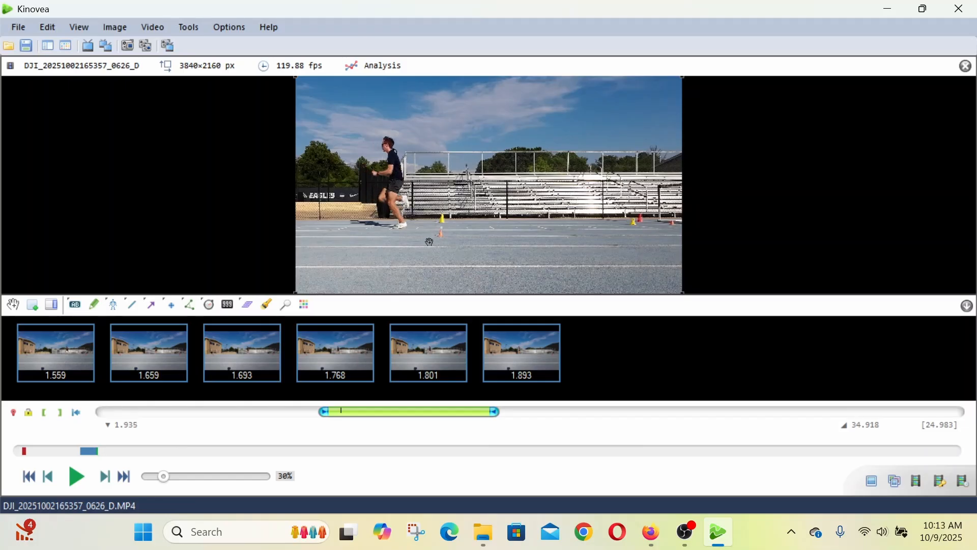
{"action": "key", "text": "Left"}
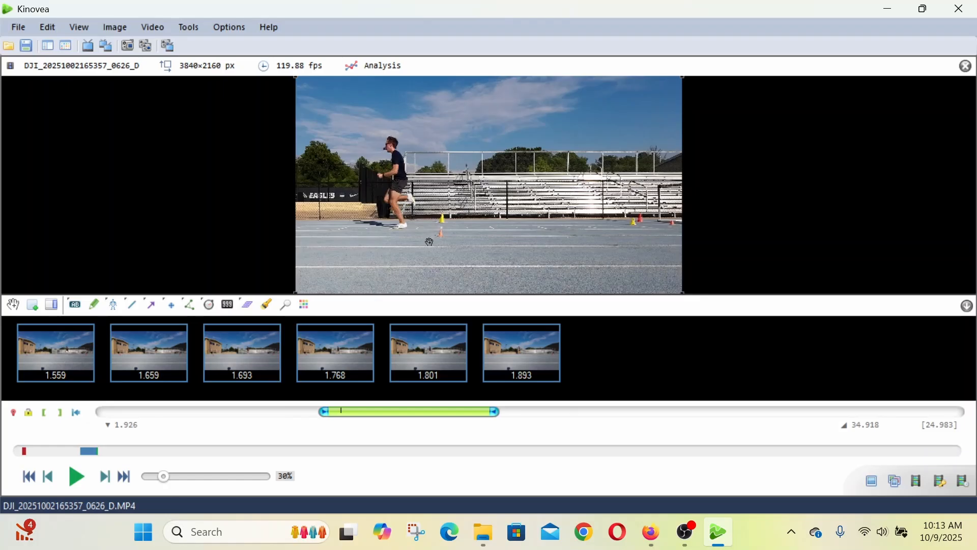
{"action": "key", "text": "Left"}
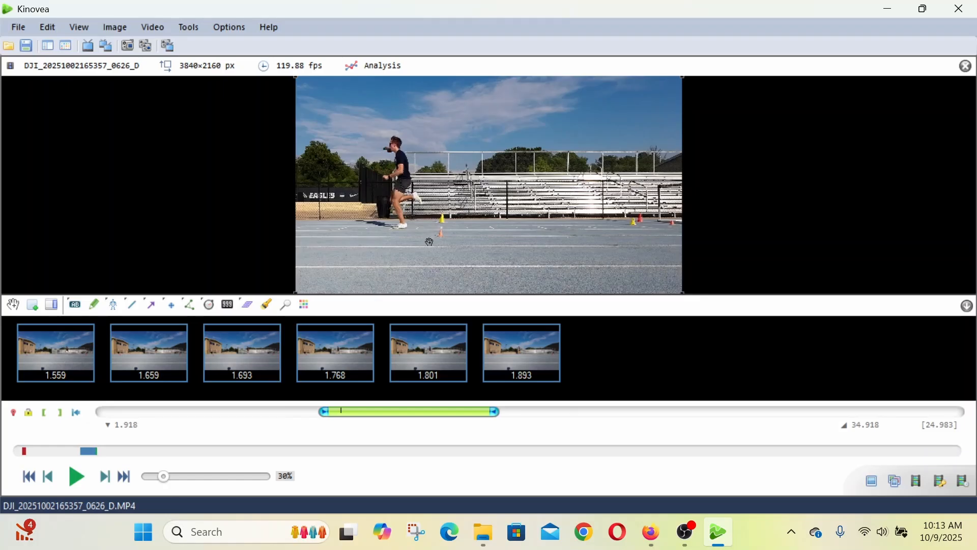
{"action": "key", "text": "Left"}
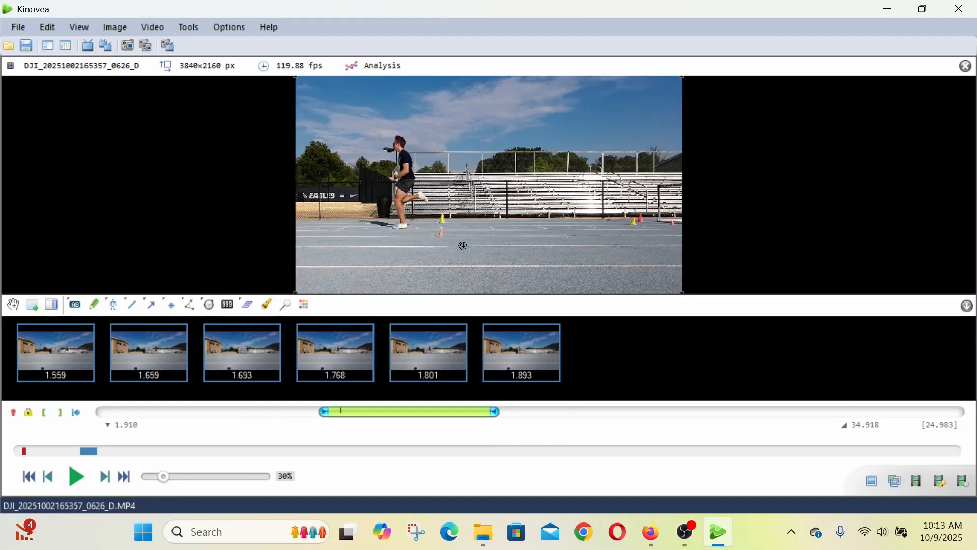
{"action": "left_click", "coordinate": [32, 304]}
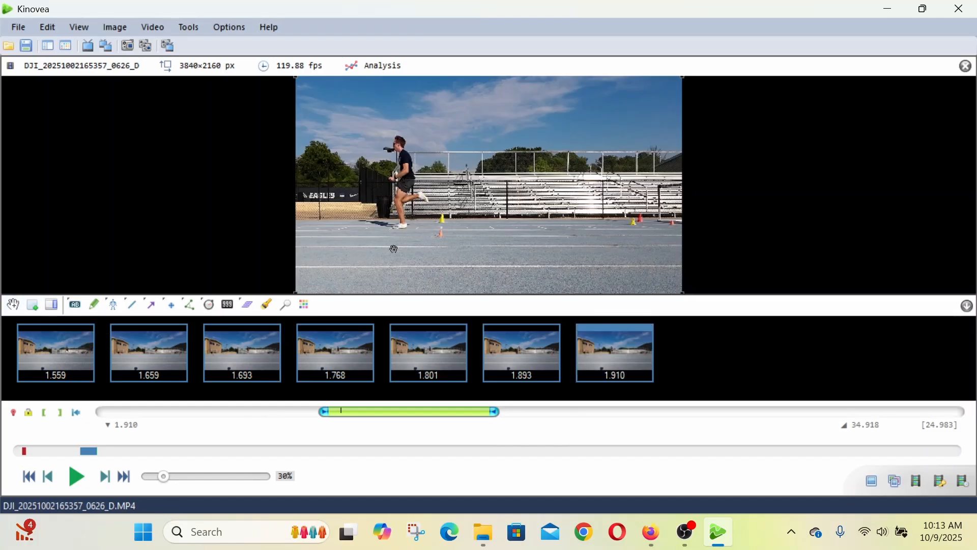
- Advance to the toe-off frame at 1.993, with the runner's rear leg extended, and add a key image
{"action": "key", "text": "Right"}
{"action": "key", "text": "Right"}
{"action": "key", "text": "Right"}
{"action": "key", "text": "Right"}
{"action": "key", "text": "Right"}
{"action": "key", "text": "Right"}
{"action": "key", "text": "Right"}
{"action": "key", "text": "Right"}
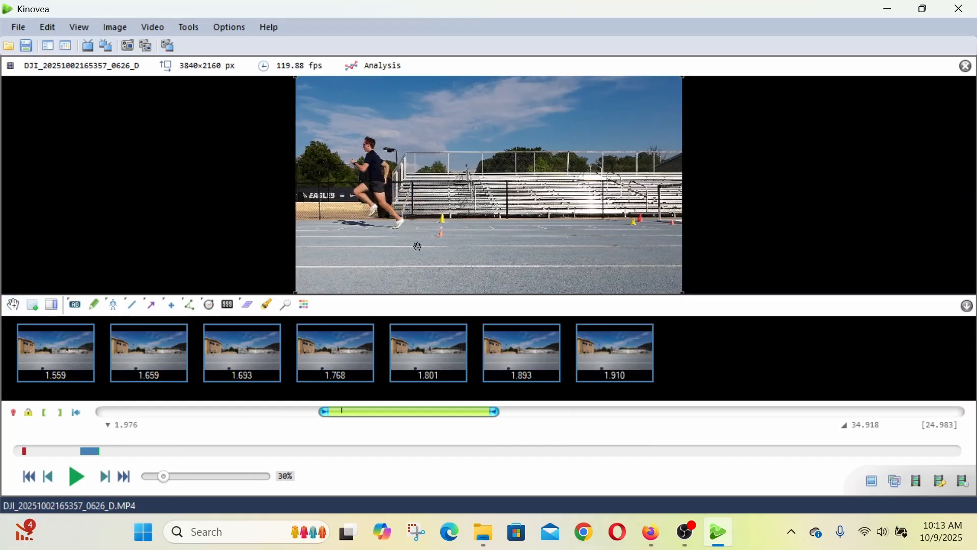
{"action": "key", "text": "Right"}
{"action": "key", "text": "Right"}
{"action": "key", "text": "Right"}
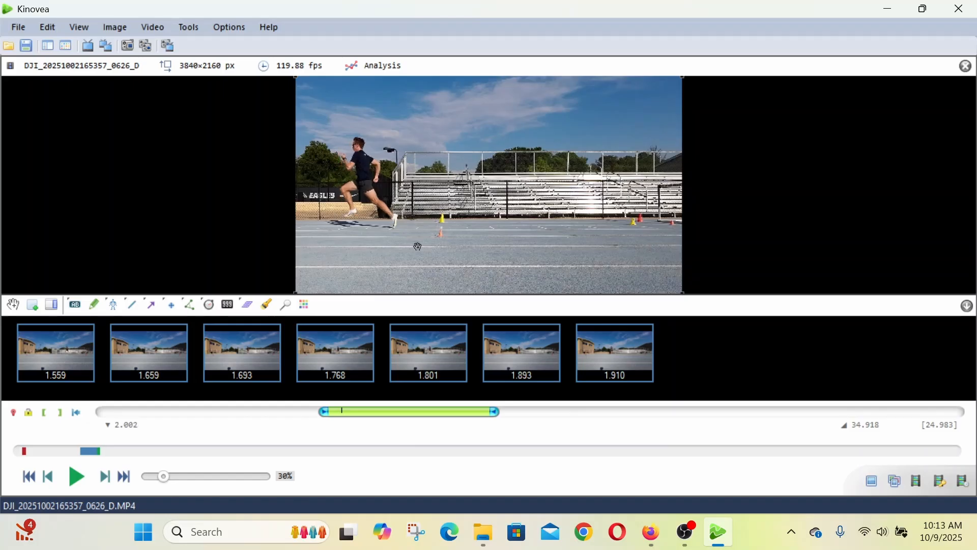
{"action": "key", "text": "Left"}
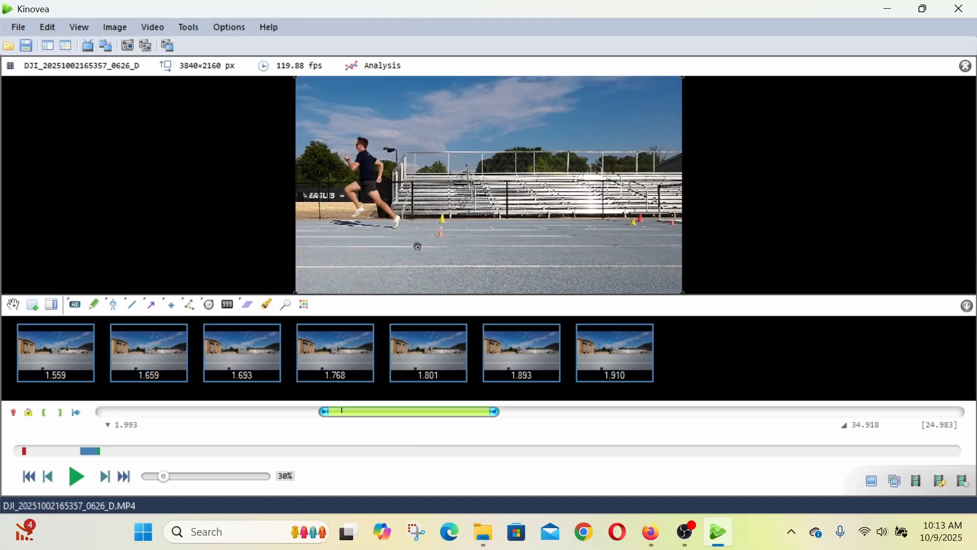
{"action": "left_click", "coordinate": [36, 310]}
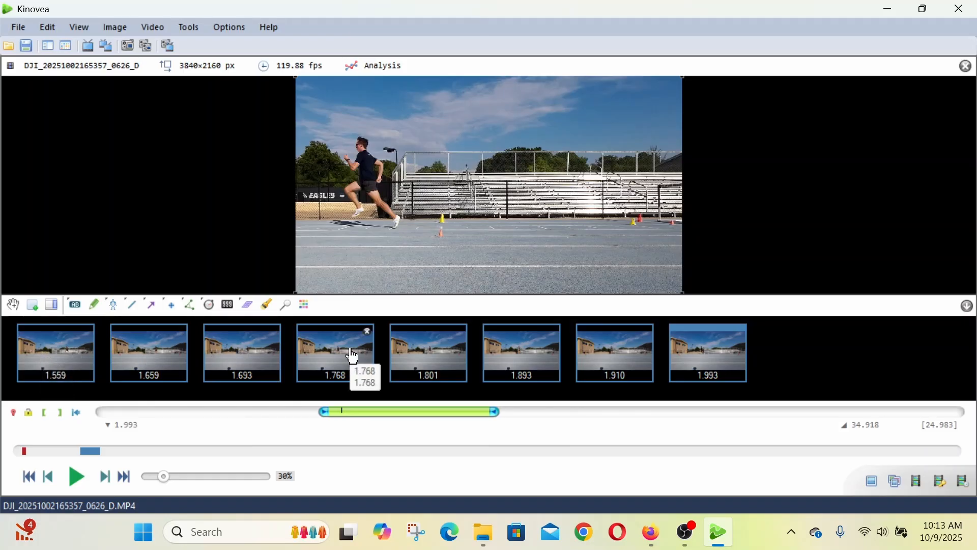
- Export all key images as JPEG files to the aaaKinoGram Tutorial folder, using the runner's first name as the file name
{"action": "left_click", "coordinate": [19, 31]}
{"action": "mouse_move", "coordinate": [111, 174]}
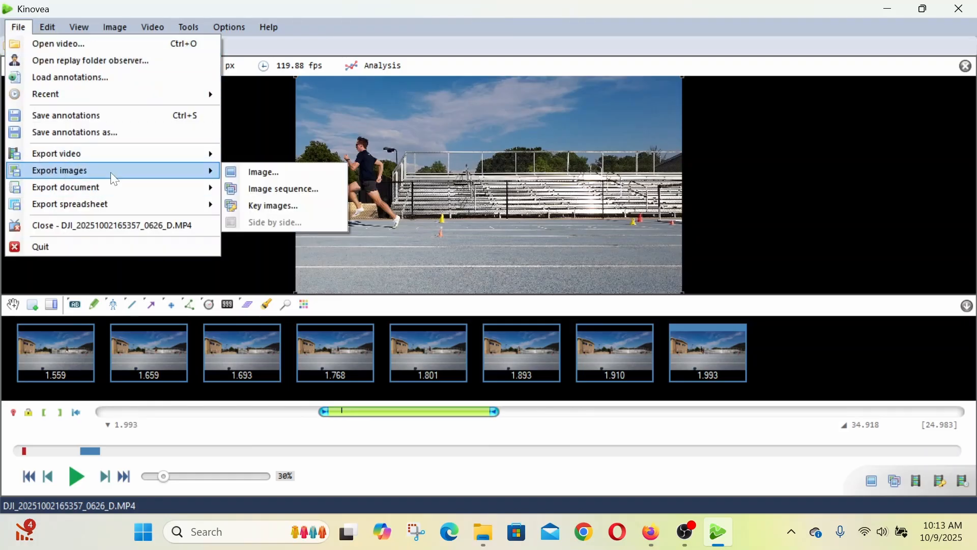
{"action": "left_click", "coordinate": [275, 208]}
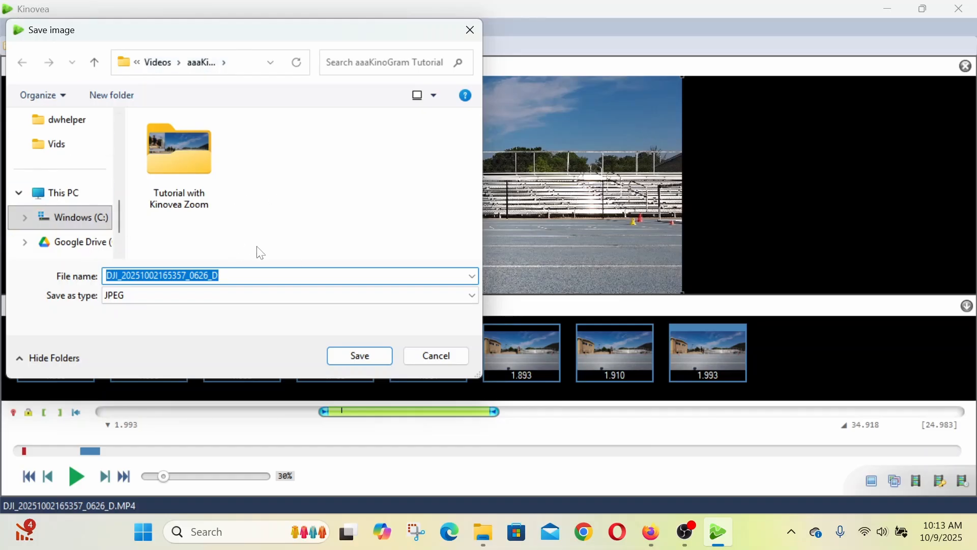
{"action": "left_click_drag", "start_coordinate": [228, 39], "coordinate": [498, 34]}
{"action": "key", "text": "End"}
{"action": "type", "text": "na"}
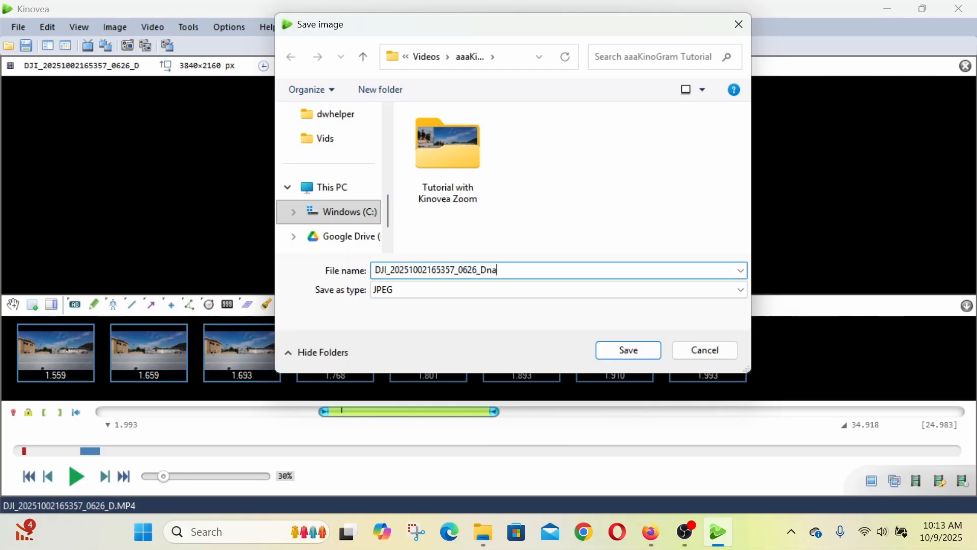
{"action": "key", "text": "BackSpace"}
{"action": "key", "text": "BackSpace"}
{"action": "key", "text": "BackSpace"}
{"action": "key", "text": "BackSpace"}
{"action": "key", "text": "BackSpace"}
{"action": "key", "text": "BackSpace"}
{"action": "key", "text": "BackSpace"}
{"action": "key", "text": "BackSpace"}
{"action": "key", "text": "BackSpace"}
{"action": "key", "text": "BackSpace"}
{"action": "key", "text": "BackSpace"}
{"action": "key", "text": "BackSpace"}
{"action": "key", "text": "BackSpace"}
{"action": "key", "text": "BackSpace"}
{"action": "key", "text": "BackSpace"}
{"action": "key", "text": "BackSpace"}
{"action": "key", "text": "BackSpace"}
{"action": "key", "text": "BackSpace"}
{"action": "key", "text": "BackSpace"}
{"action": "key", "text": "BackSpace"}
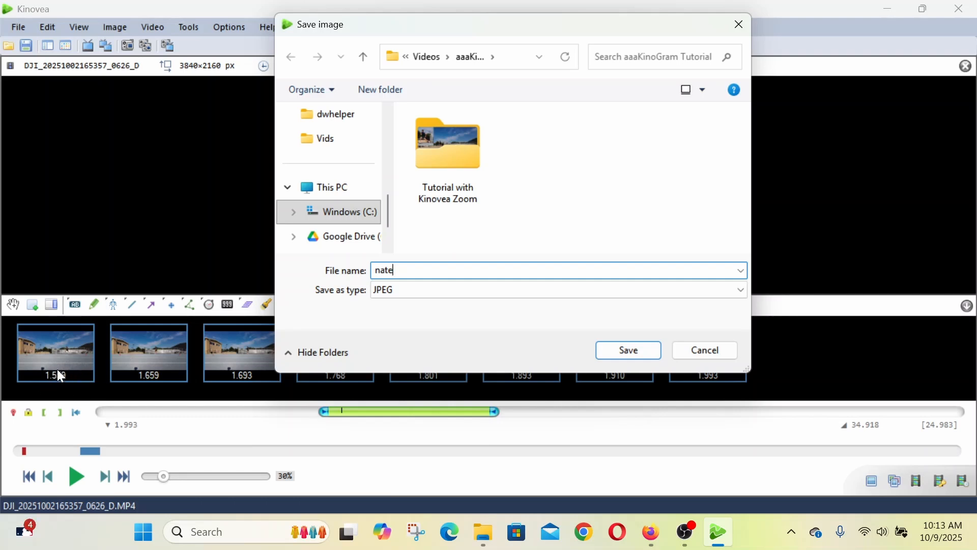
{"action": "left_click", "coordinate": [608, 349]}
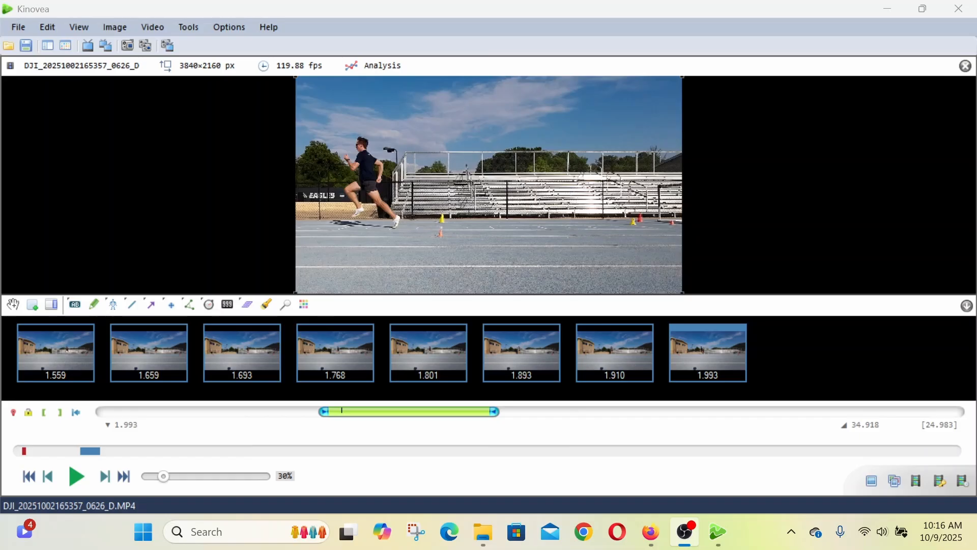
- Switch to File Explorer and review the exported images from 1.559 through 1.993 in the photo viewer, closing it when done
{"action": "left_click", "coordinate": [491, 543]}
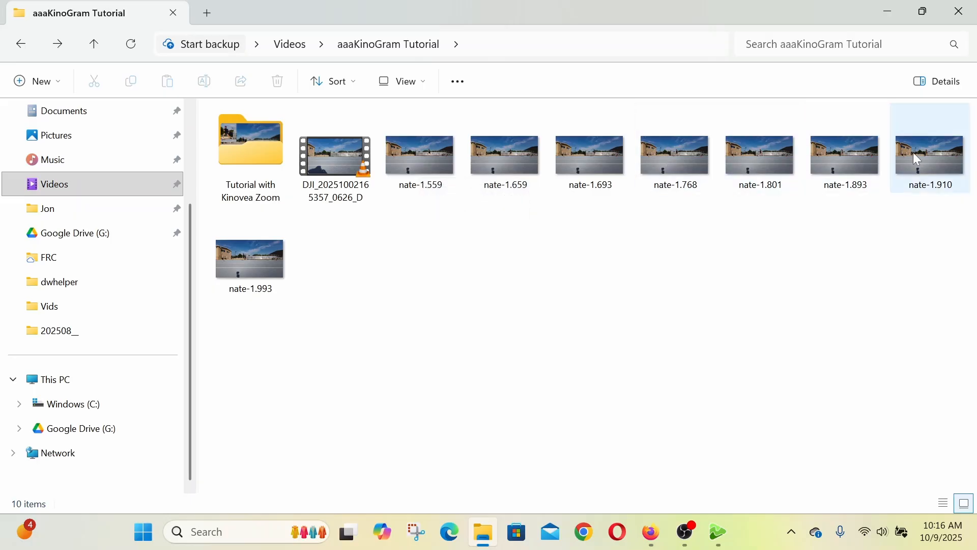
{"action": "double_click", "coordinate": [423, 162]}
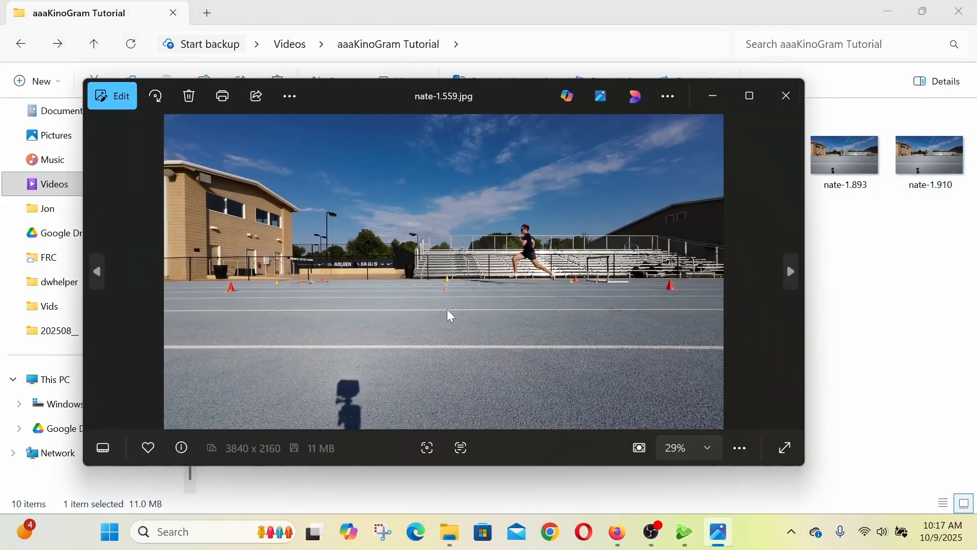
{"action": "left_click", "coordinate": [790, 272]}
{"action": "left_click", "coordinate": [789, 272]}
{"action": "left_click", "coordinate": [790, 271]}
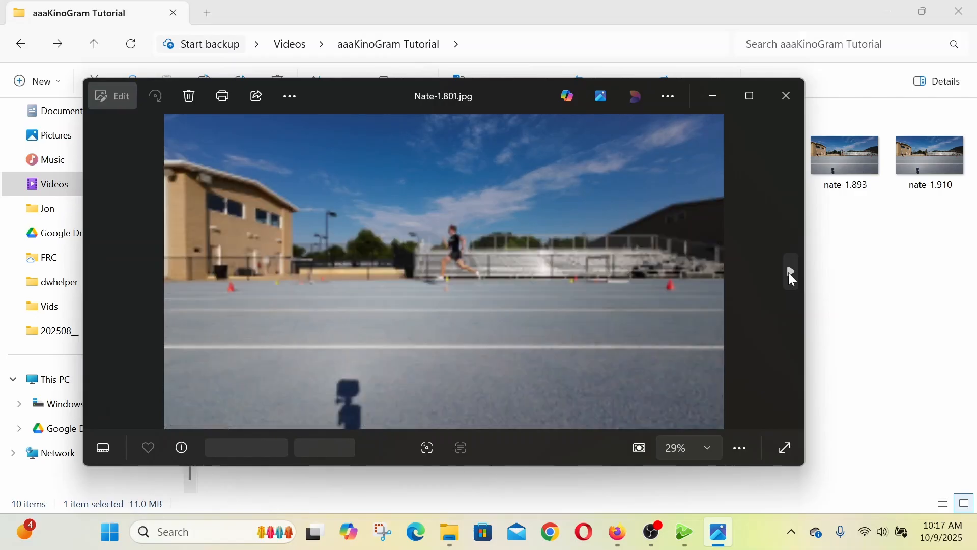
{"action": "left_click", "coordinate": [790, 272]}
{"action": "left_click", "coordinate": [790, 273]}
{"action": "left_click", "coordinate": [790, 273]}
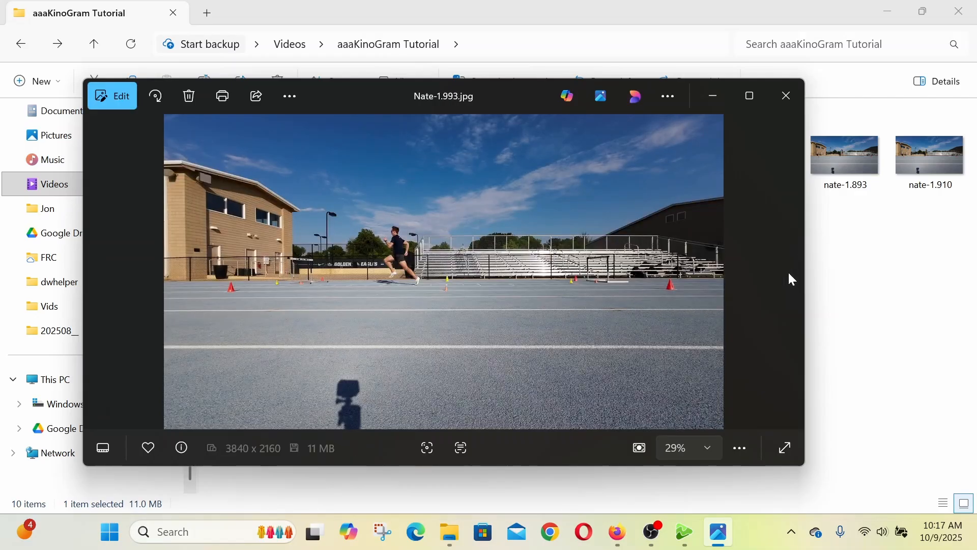
{"action": "left_click", "coordinate": [785, 96]}
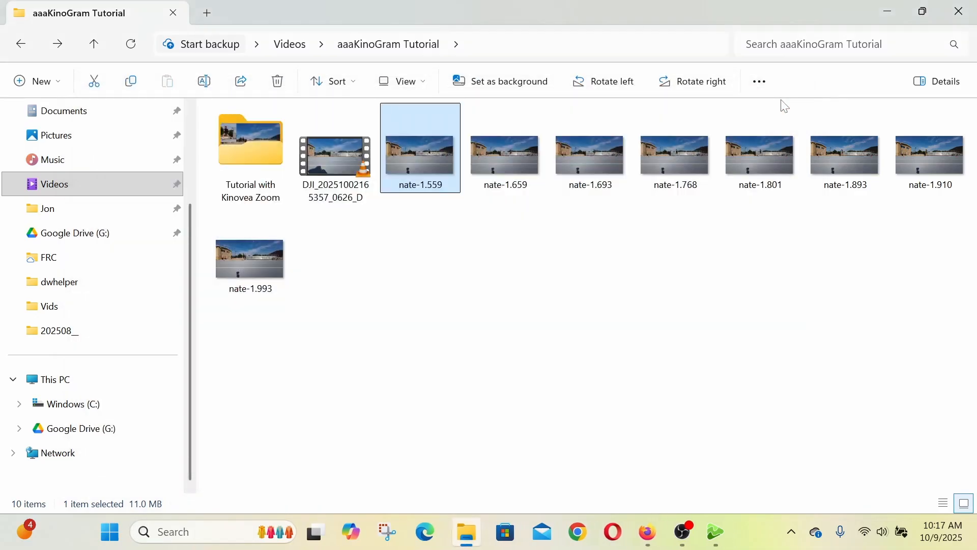
- Return to Kinovea and delete all the first runner's key images, from 1.559 through 1.993
{"action": "left_click", "coordinate": [728, 534]}
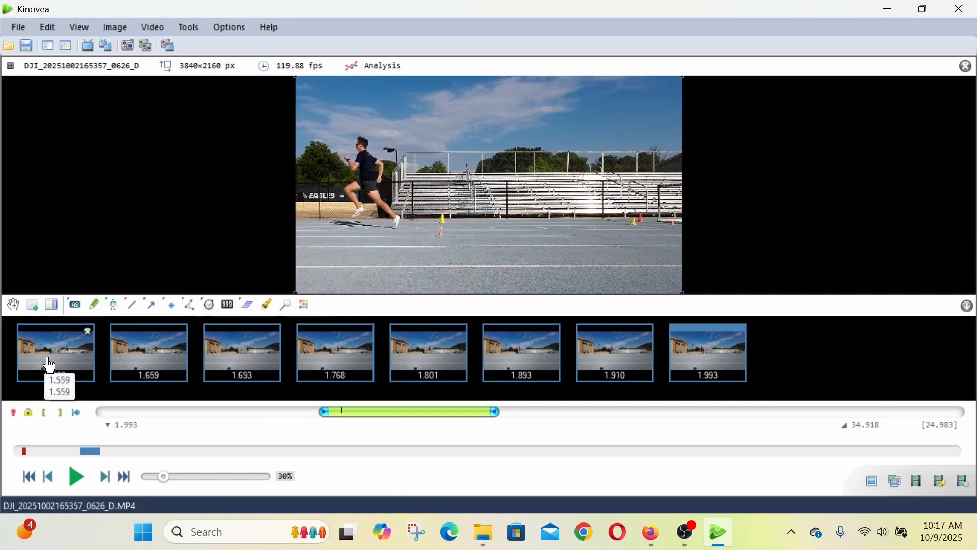
{"action": "left_click", "coordinate": [88, 331]}
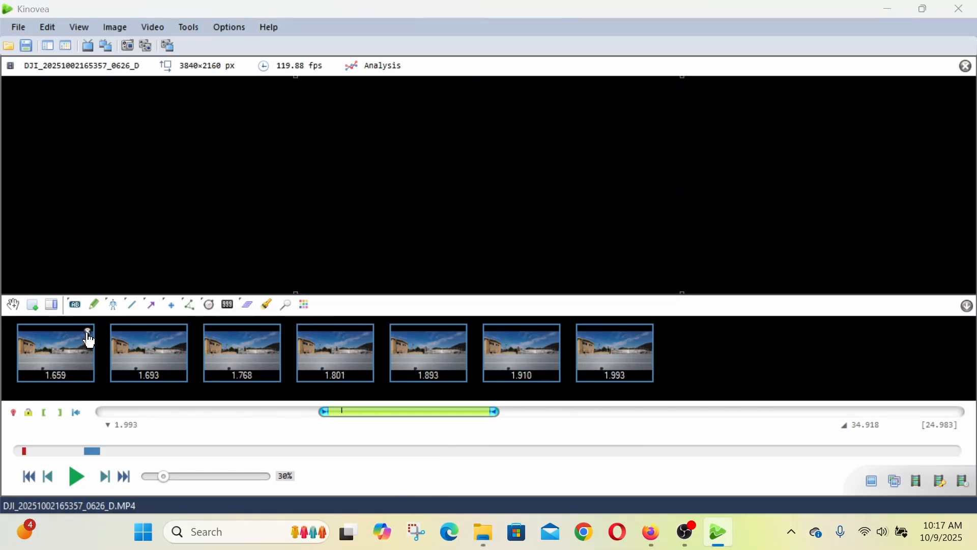
{"action": "left_click", "coordinate": [88, 332]}
{"action": "left_click", "coordinate": [89, 332]}
{"action": "left_click", "coordinate": [88, 333]}
{"action": "left_click", "coordinate": [88, 332]}
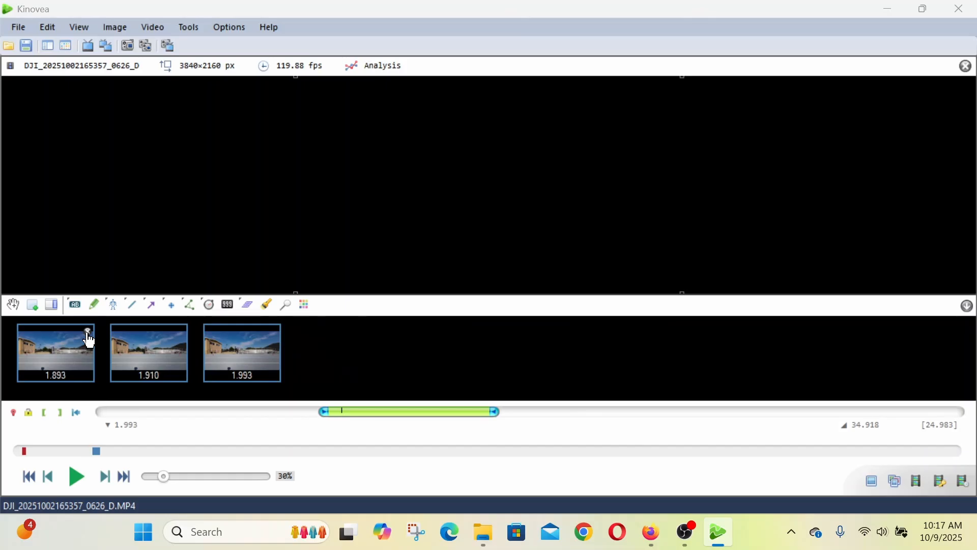
{"action": "left_click", "coordinate": [88, 332]}
{"action": "left_click", "coordinate": [88, 332]}
{"action": "left_click", "coordinate": [88, 332]}
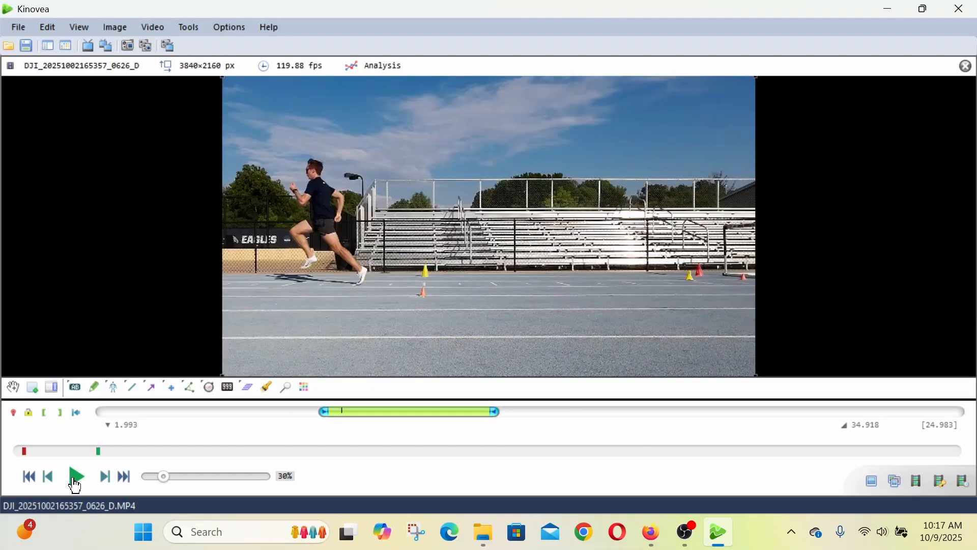
- Play the video at 1X speed until the second runner appears, stop on the landing frame at 5.513 and add a key image
{"action": "left_click", "coordinate": [75, 478]}
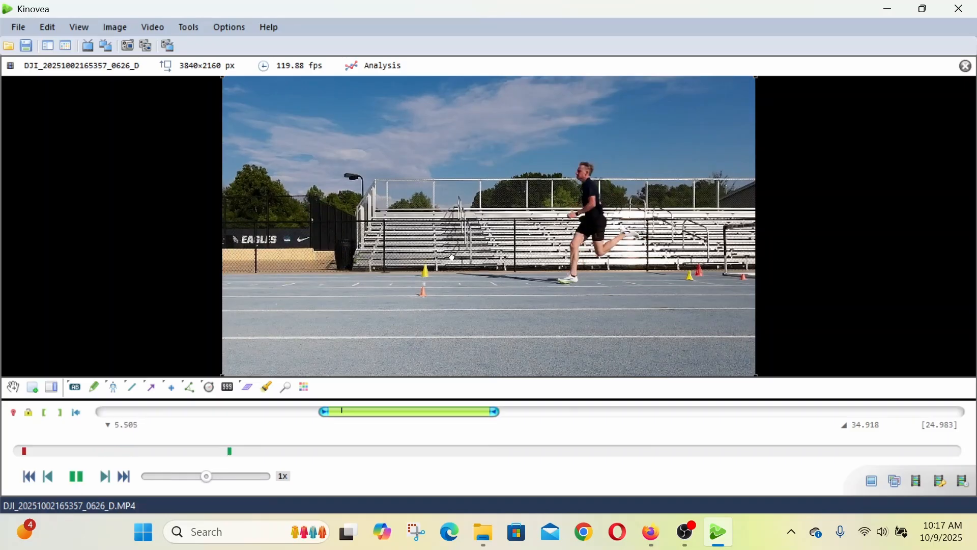
{"action": "left_click", "coordinate": [452, 256]}
{"action": "key", "text": "Left"}
{"action": "key", "text": "Right"}
{"action": "key", "text": "Right"}
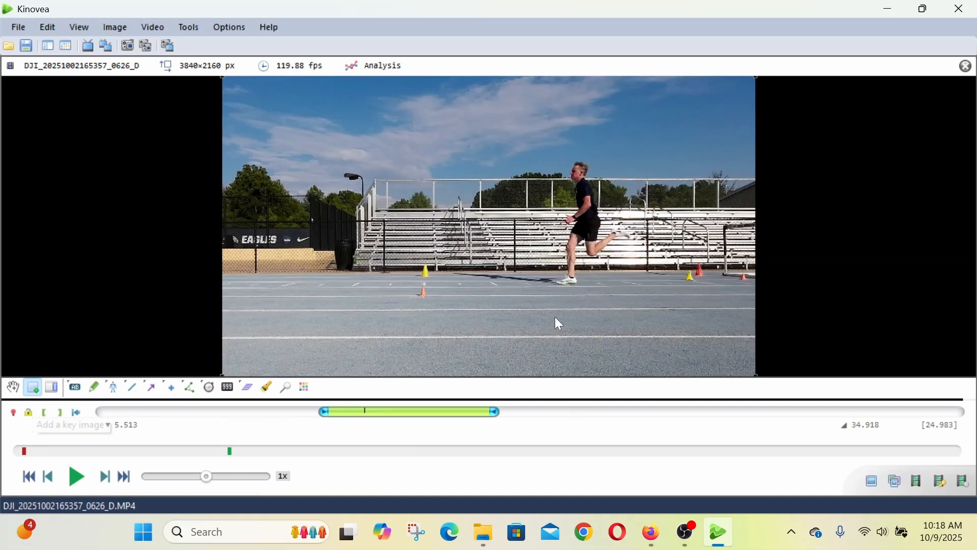
{"action": "key", "text": "Return"}
- Advance to the second runner's midstance frame at 5.530 and add a key image
{"action": "key", "text": "Right"}
{"action": "key", "text": "Right"}
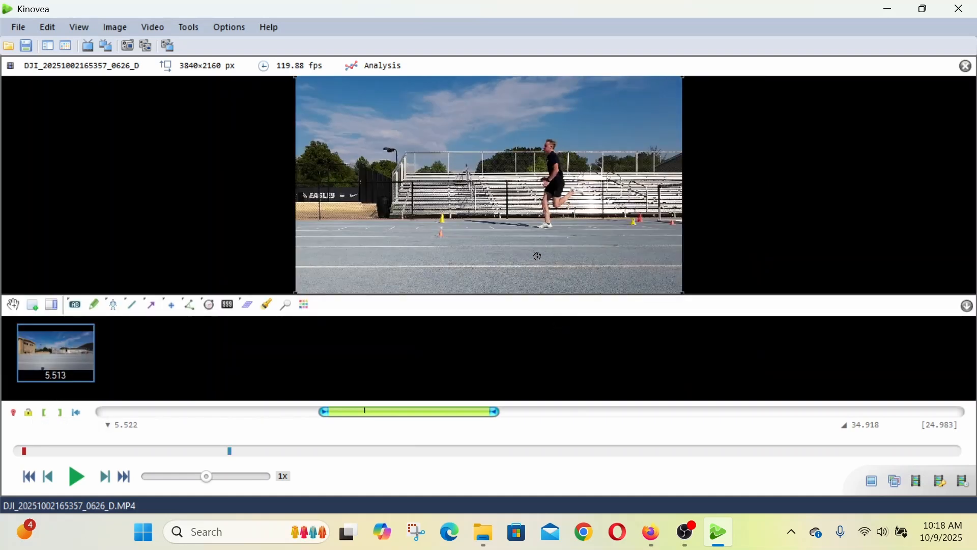
{"action": "key", "text": "Right"}
{"action": "key", "text": "Left"}
{"action": "left_click", "coordinate": [33, 306]}
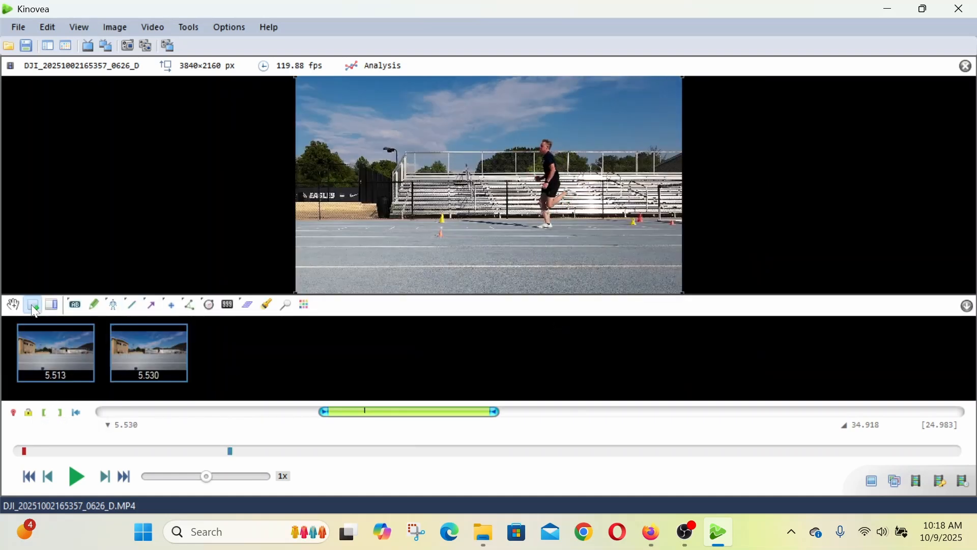
- Advance to the second runner's toe-off frame at 5.613, with the rear leg extended, and add a key image
{"action": "key", "text": "Right"}
- Advance to the second runner's flight frame at 5.647, with both feet off the ground, and add a key image
{"action": "key", "text": "Right"}
{"action": "key", "text": "Right"}
{"action": "key", "text": "Right"}
{"action": "key", "text": "Right"}
{"action": "key", "text": "Right"}
{"action": "key", "text": "Right"}
{"action": "key", "text": "Right"}
{"action": "key", "text": "Right"}
{"action": "key", "text": "Right"}
{"action": "key", "text": "Right"}
{"action": "key", "text": "Left"}
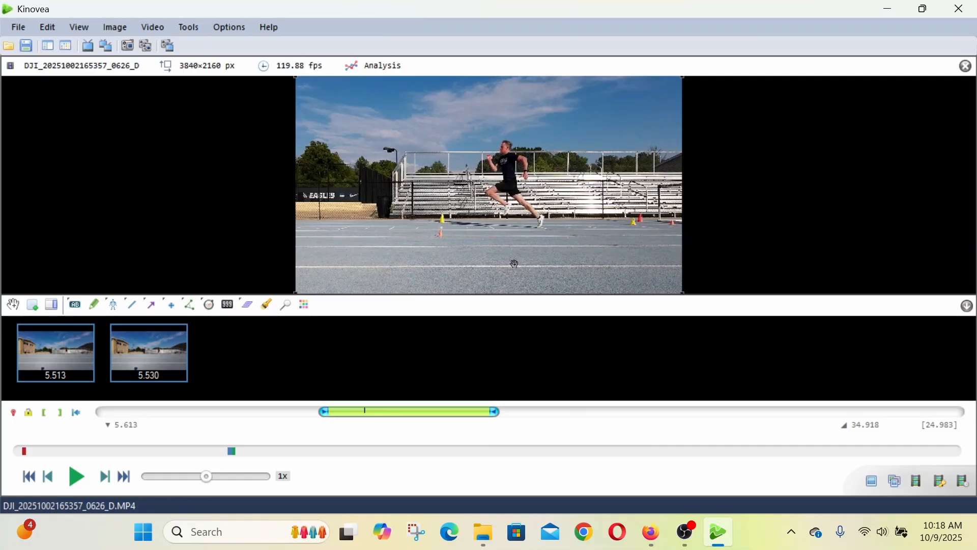
{"action": "left_click", "coordinate": [33, 305]}
{"action": "key", "text": "Right"}
{"action": "key", "text": "Right"}
{"action": "key", "text": "Right"}
{"action": "key", "text": "Right"}
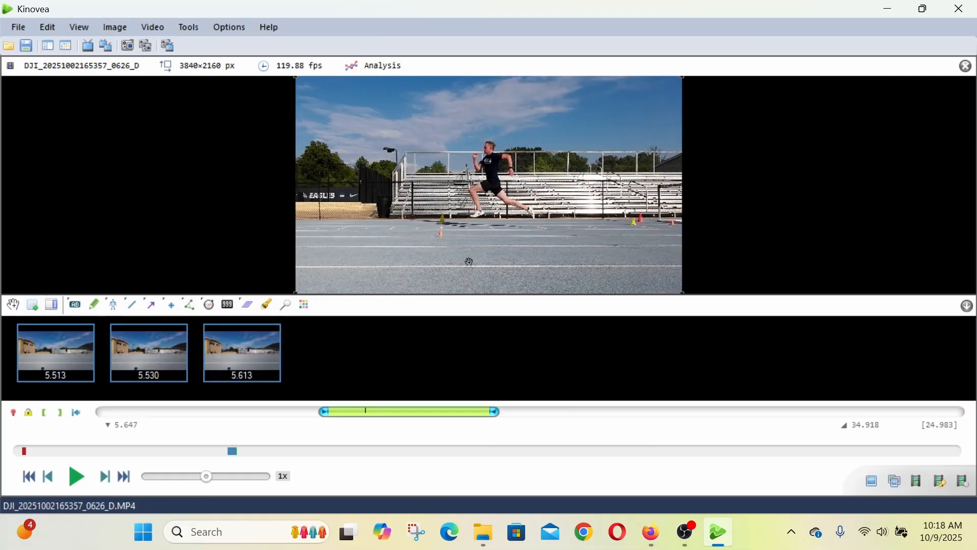
{"action": "left_click", "coordinate": [33, 306]}
- Advance to the second runner's next landing frame at 5.739 and add a key image
{"action": "key", "text": "Right"}
{"action": "key", "text": "Right"}
{"action": "key", "text": "Right"}
{"action": "key", "text": "Right"}
{"action": "key", "text": "Right"}
{"action": "key", "text": "Right"}
{"action": "key", "text": "Right"}
{"action": "key", "text": "Right"}
{"action": "key", "text": "Right"}
{"action": "key", "text": "Right"}
{"action": "key", "text": "Right"}
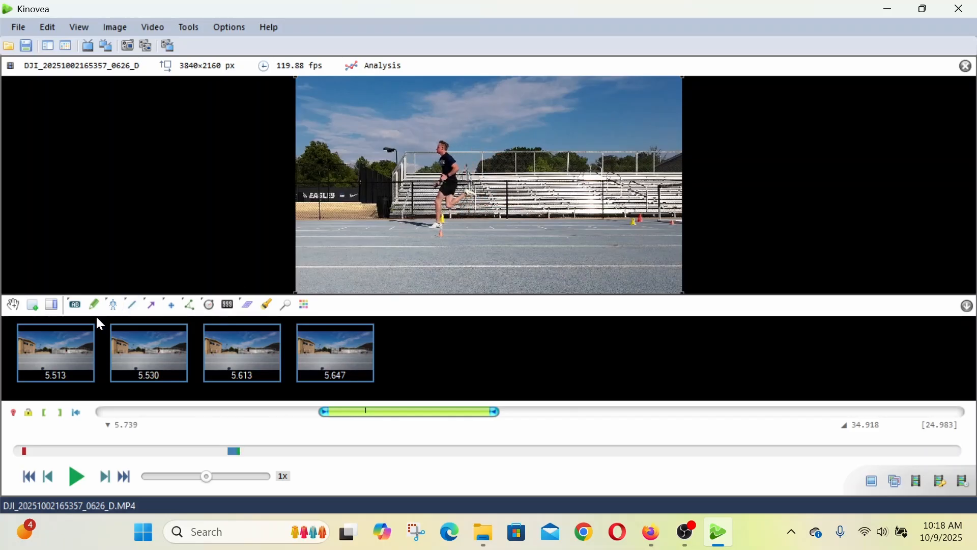
{"action": "left_click", "coordinate": [33, 307]}
- Advance to the second runner's next midstance frame at 5.764 and add a key image
{"action": "key", "text": "Right"}
{"action": "key", "text": "Right"}
{"action": "key", "text": "Right"}
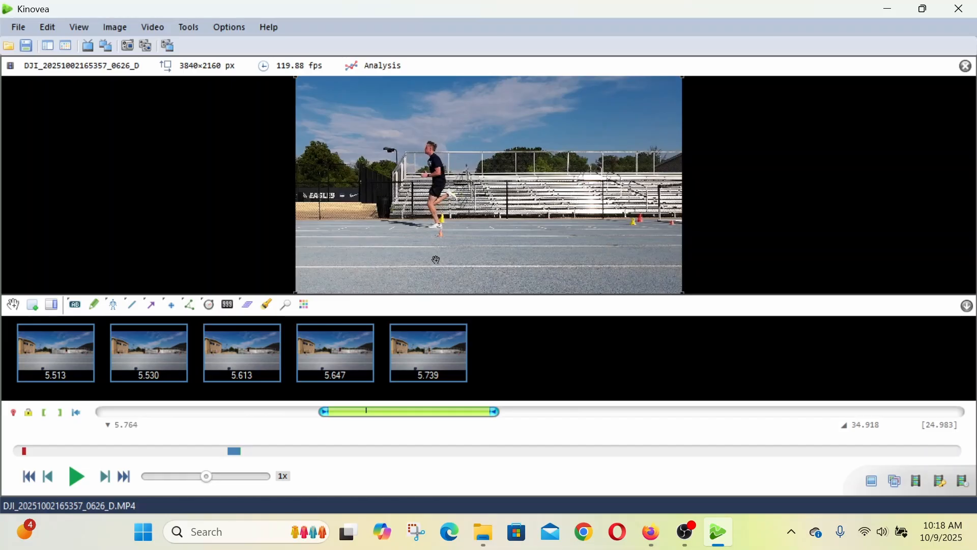
{"action": "left_click", "coordinate": [33, 305]}
- Add key images at the second runner's next toe-off frame, 5.839, and the following flight frame, 5.872
{"action": "key", "text": "Right"}
{"action": "key", "text": "Right"}
{"action": "key", "text": "Right"}
{"action": "key", "text": "Right"}
{"action": "key", "text": "Right"}
{"action": "key", "text": "Right"}
{"action": "key", "text": "Right"}
{"action": "key", "text": "Right"}
{"action": "key", "text": "Right"}
{"action": "key", "text": "Right"}
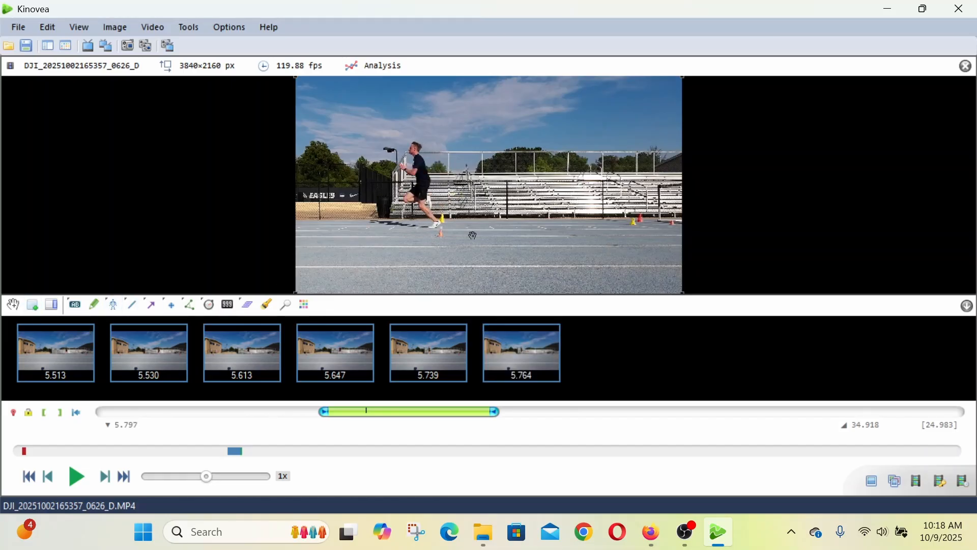
{"action": "key", "text": "Left"}
{"action": "key", "text": "Right"}
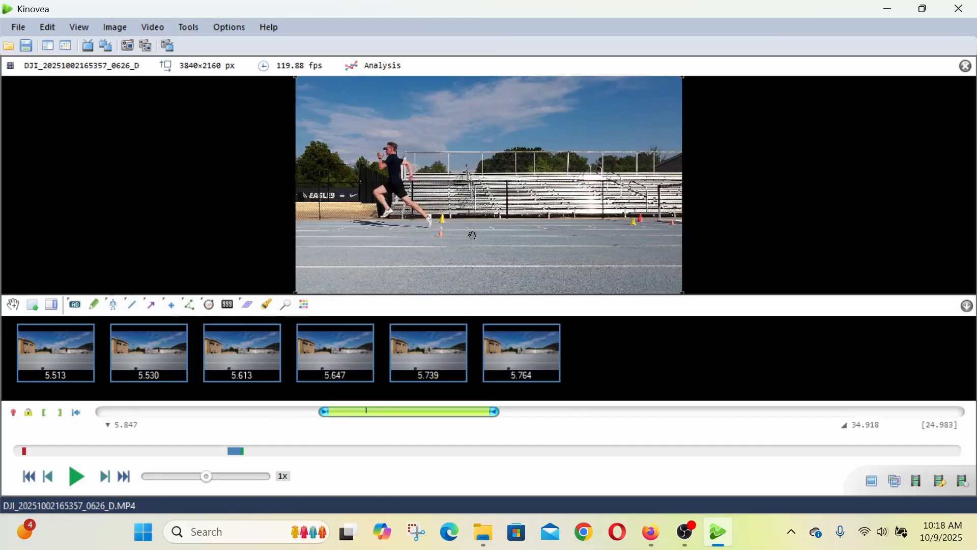
{"action": "key", "text": "Left"}
{"action": "left_click", "coordinate": [33, 305]}
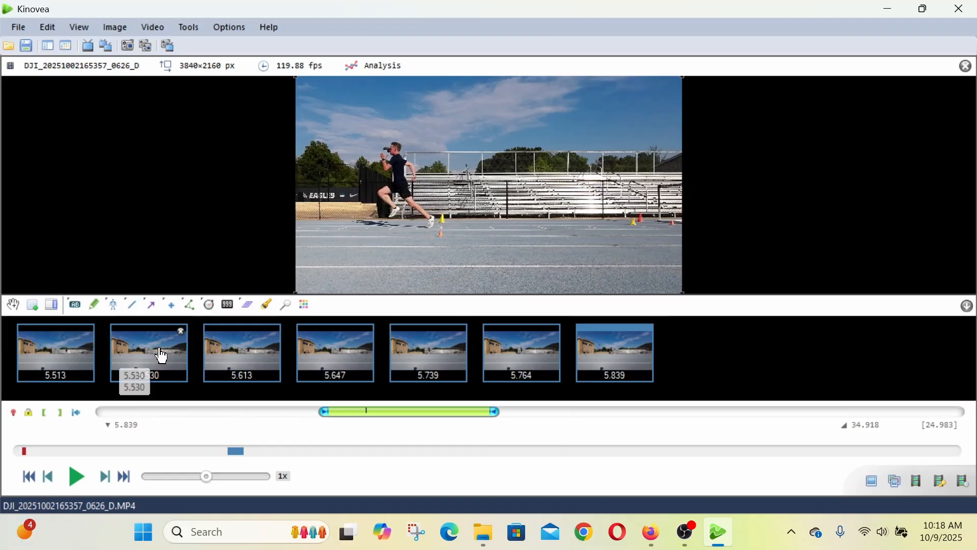
{"action": "scroll", "coordinate": [539, 256], "scroll_direction": "up", "scroll_amount": 4}
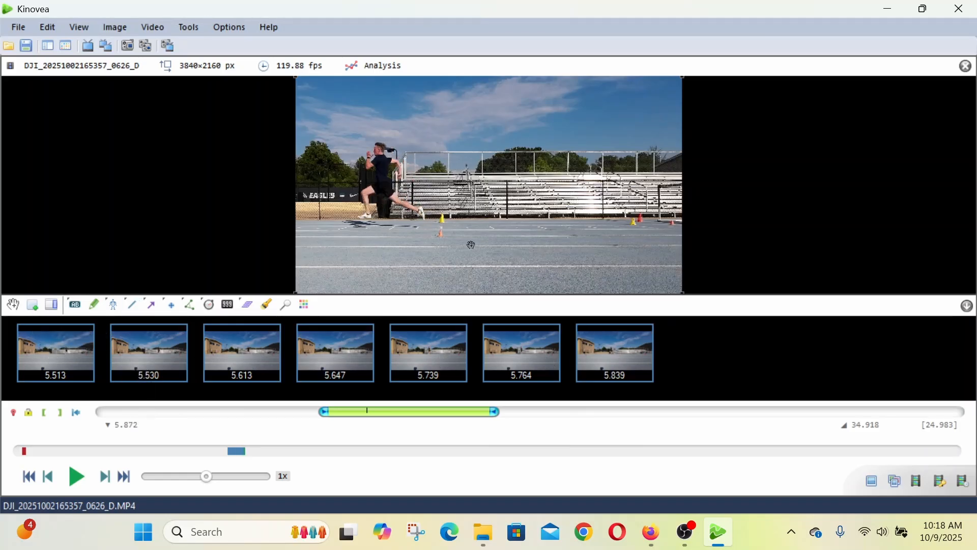
{"action": "left_click", "coordinate": [33, 305]}
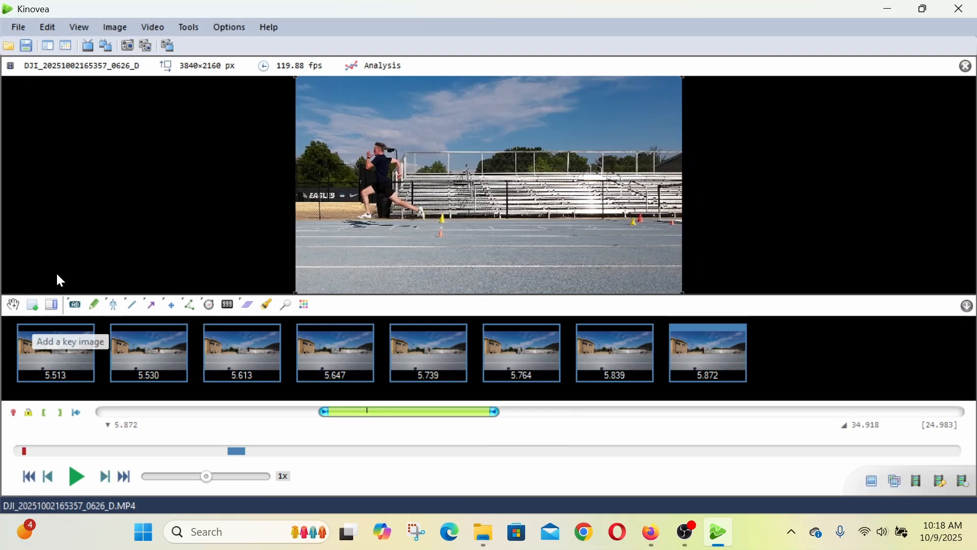
- Review the second runner's key images in order, from 5.513 to 5.872, to check each stride phase
{"action": "left_click", "coordinate": [42, 363]}
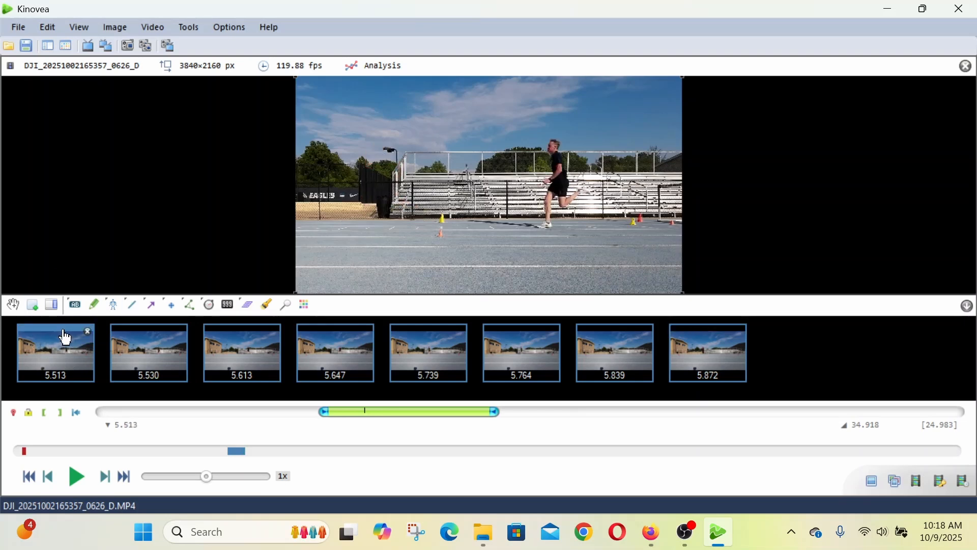
{"action": "left_click", "coordinate": [136, 351]}
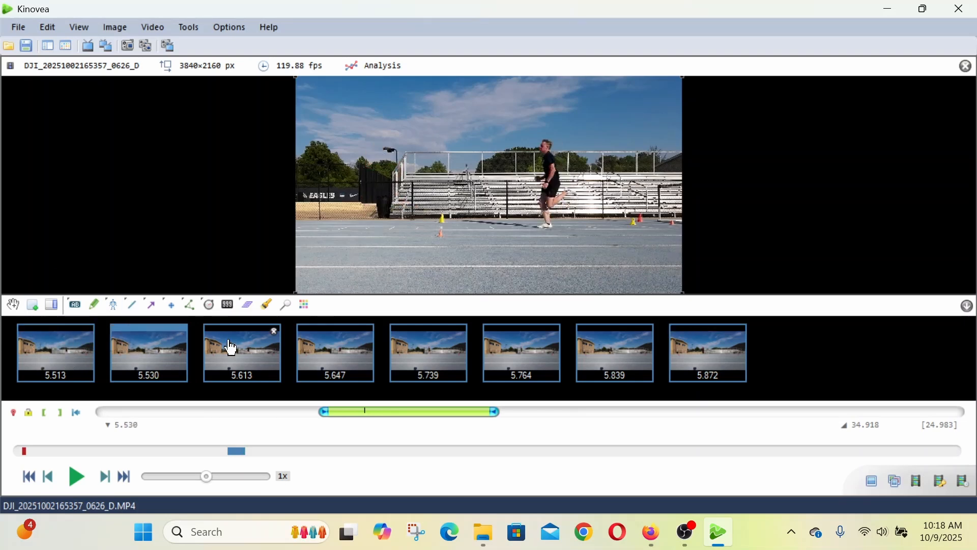
{"action": "left_click", "coordinate": [229, 347]}
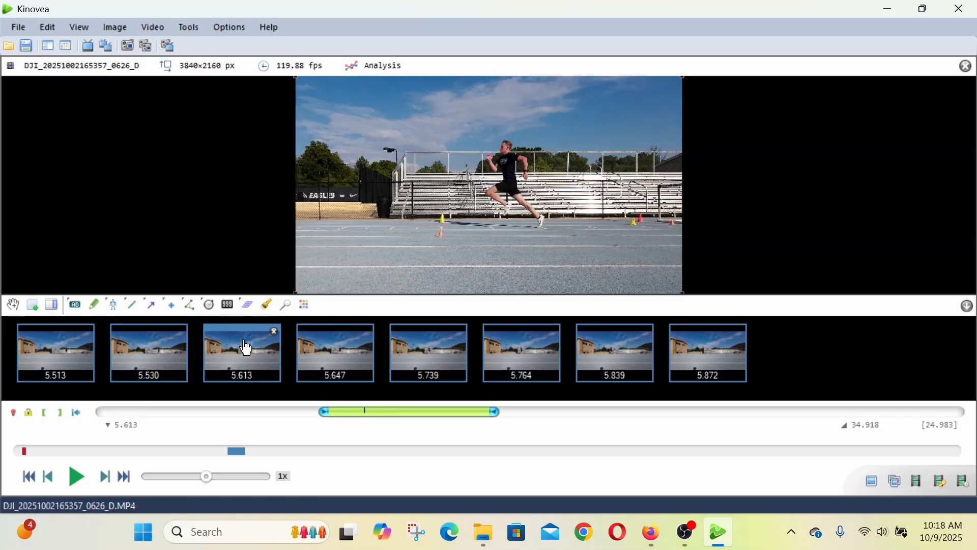
{"action": "left_click", "coordinate": [337, 357]}
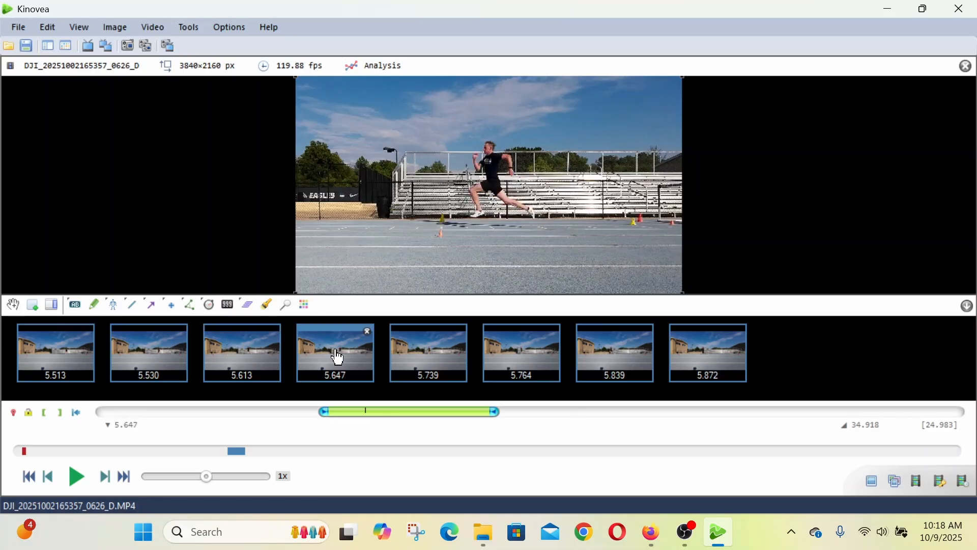
{"action": "left_click", "coordinate": [434, 359]}
{"action": "left_click", "coordinate": [523, 359]}
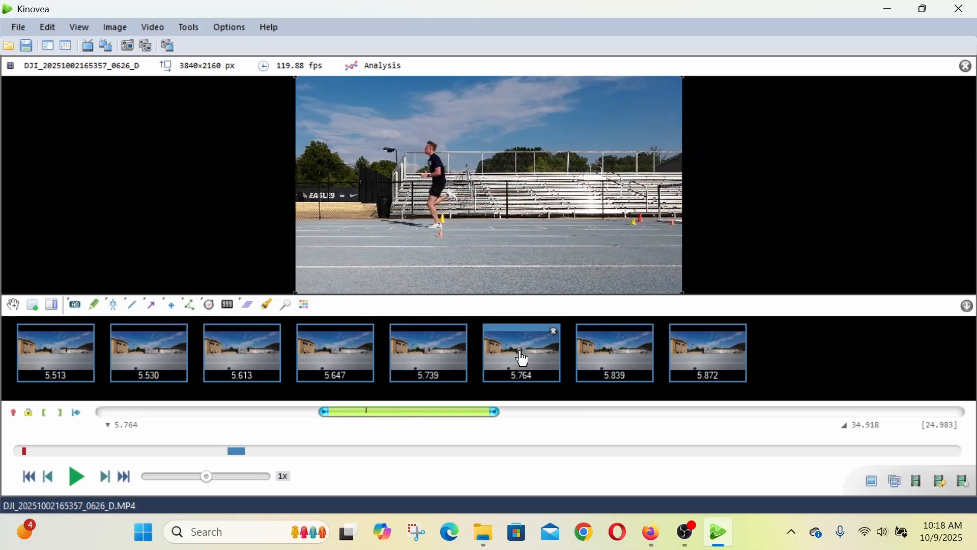
{"action": "left_click", "coordinate": [620, 356]}
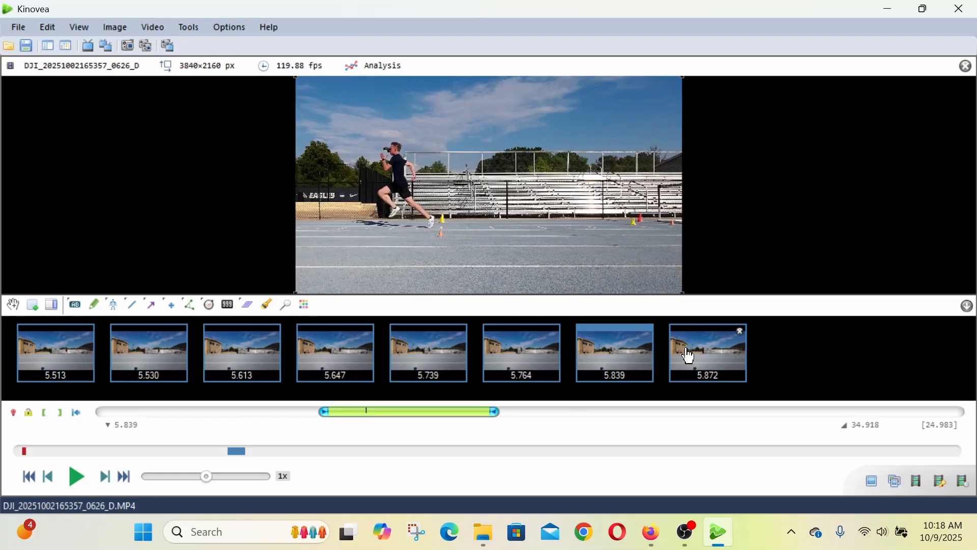
{"action": "left_click", "coordinate": [712, 356]}
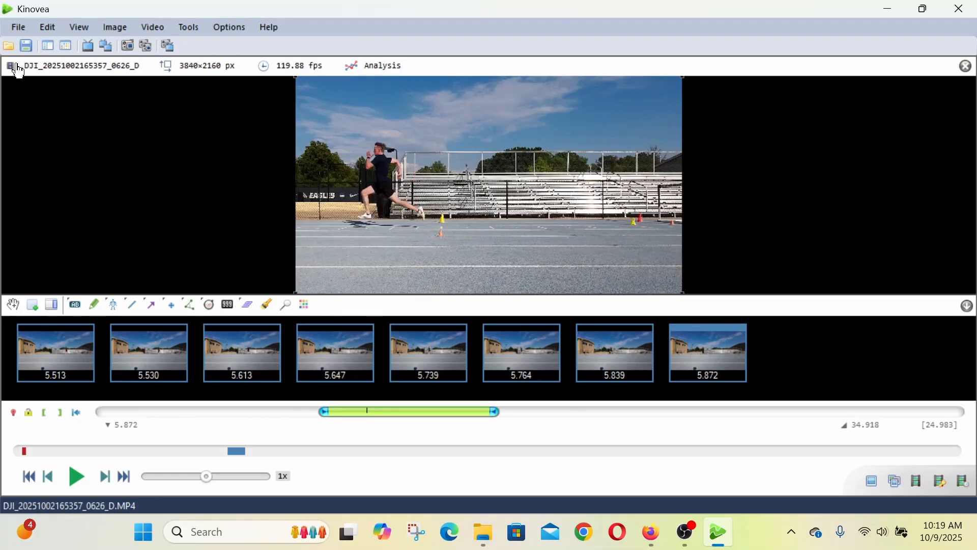
- Export the key images as JPEG files to the aaaKinoGram Tutorial folder, using the runner's first name as the file name
{"action": "left_click", "coordinate": [18, 27]}
{"action": "mouse_move", "coordinate": [148, 173]}
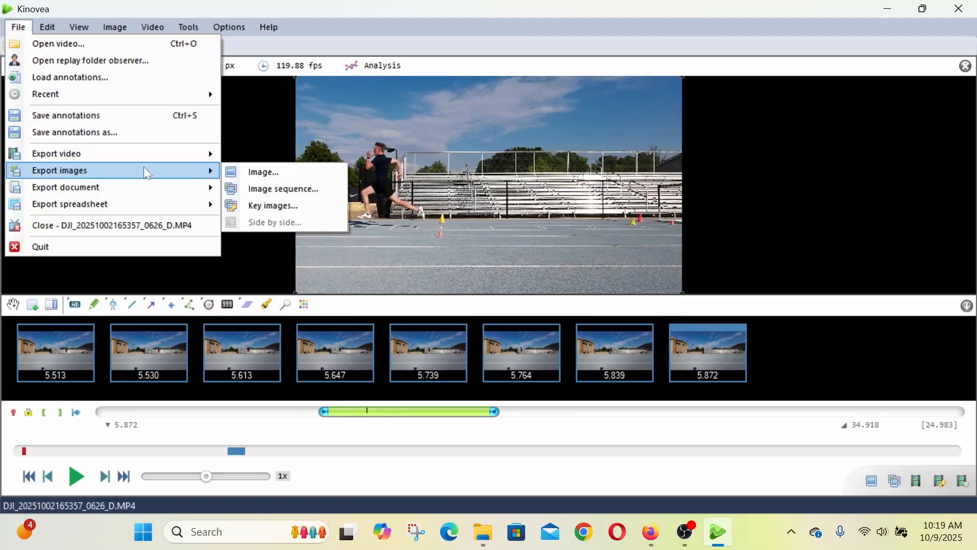
{"action": "left_click", "coordinate": [274, 205]}
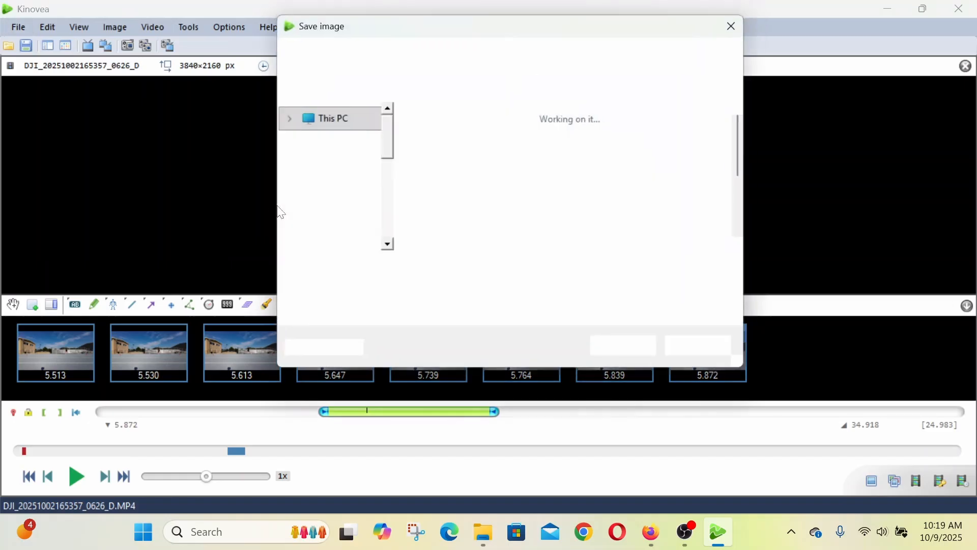
{"action": "type", "text": "E"}
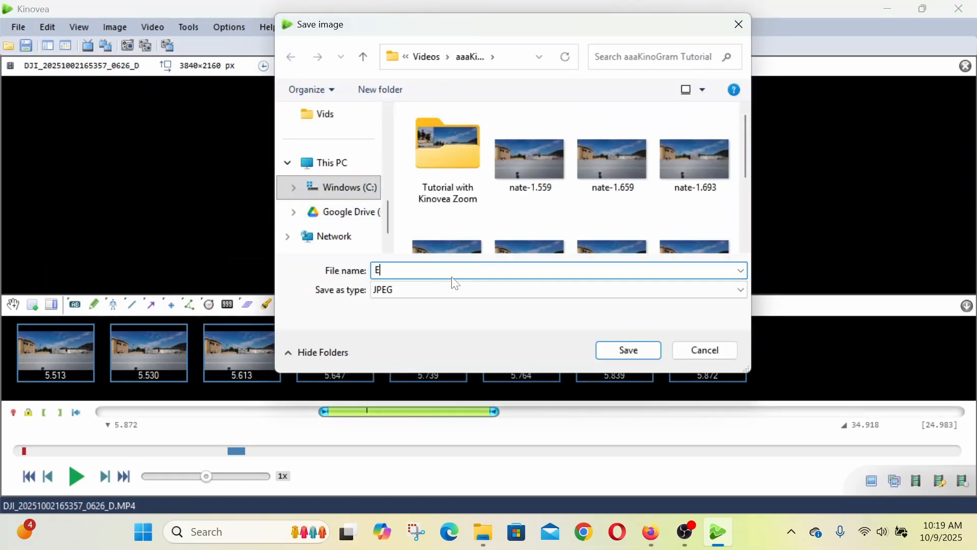
{"action": "type", "text": "lijah"}
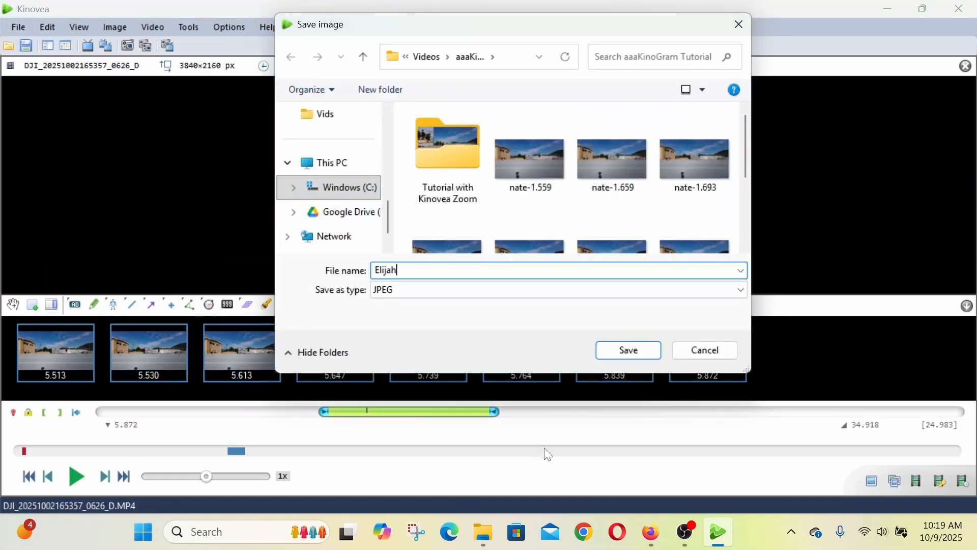
{"action": "left_click", "coordinate": [638, 354]}
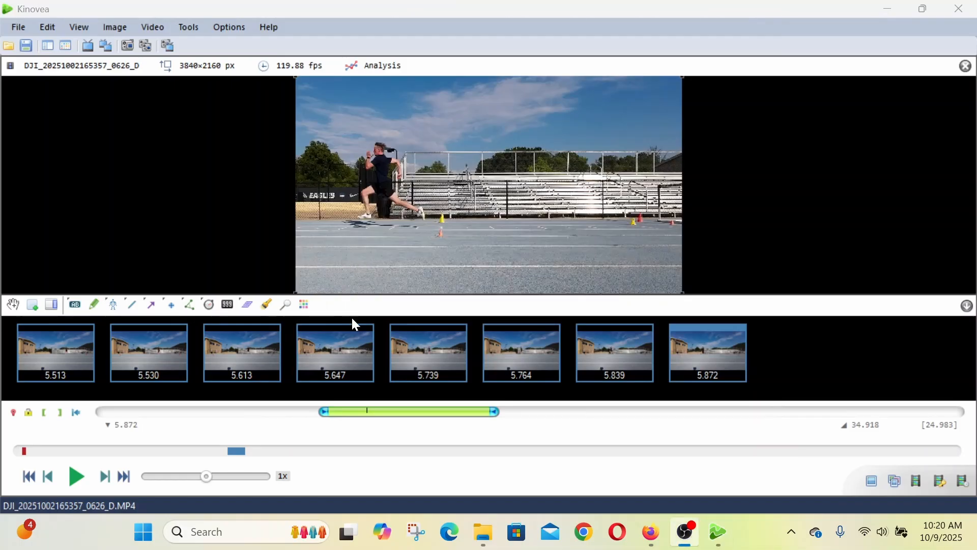
- Switch to File Explorer and look over the exported images of both runners in the aaaKinoGram Tutorial folder
{"action": "left_click", "coordinate": [484, 543]}
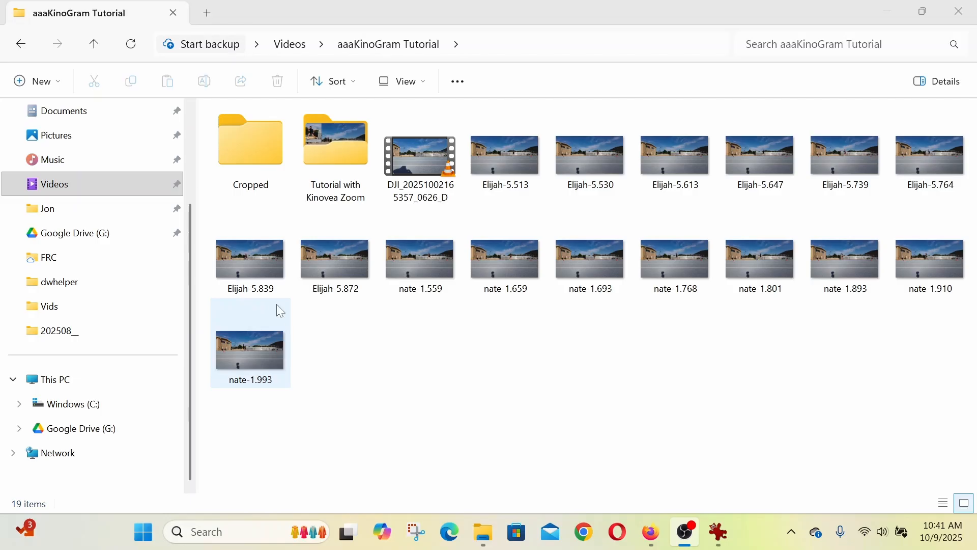
{"action": "right_click", "coordinate": [396, 358]}
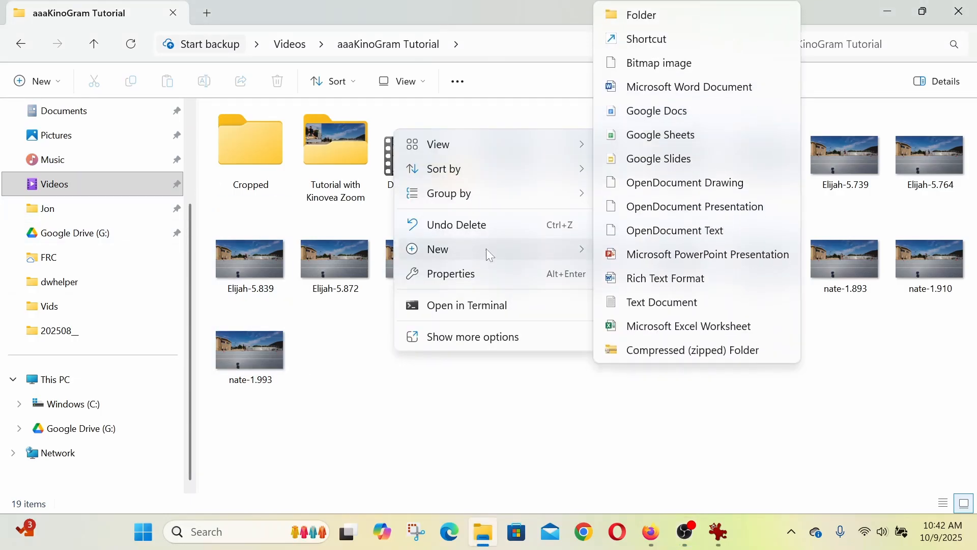
{"action": "left_click", "coordinate": [560, 407]}
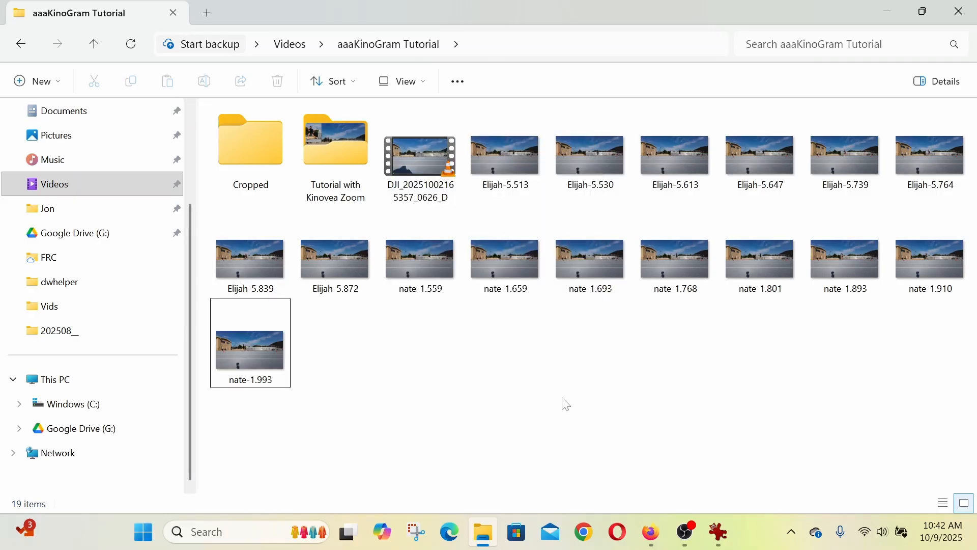
- Switch to IrfanView and open the second runner's 5.513 image from the aaaKinoGram Tutorial folder
{"action": "left_click", "coordinate": [723, 534]}
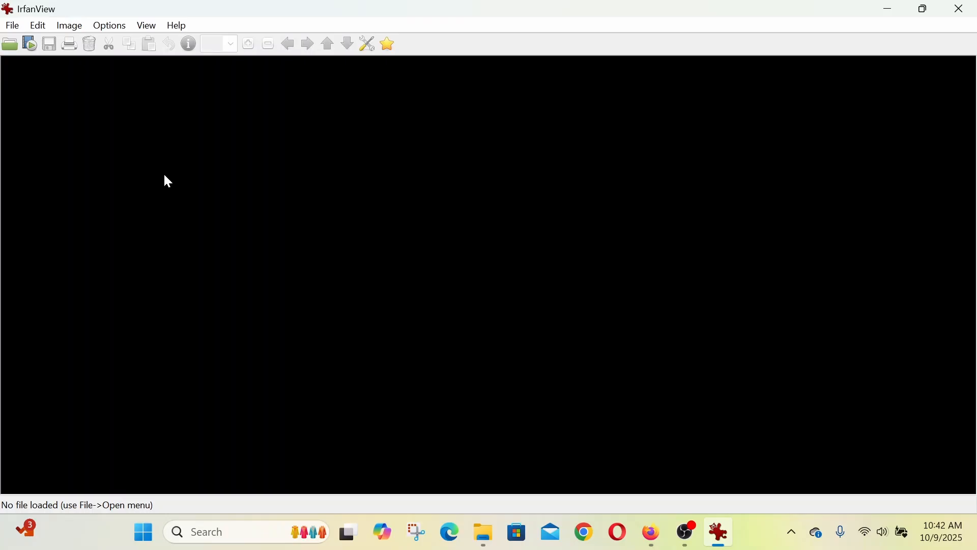
{"action": "left_click", "coordinate": [11, 48]}
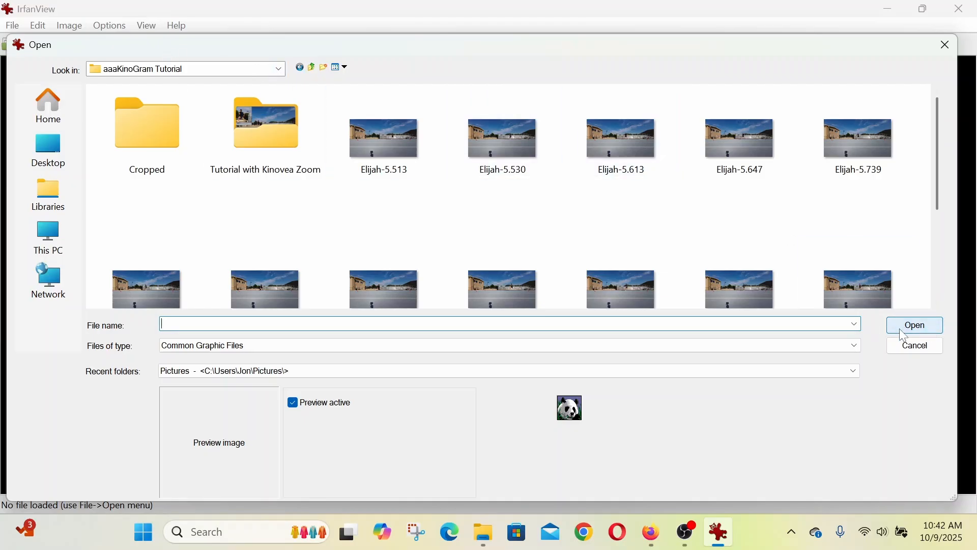
{"action": "left_click", "coordinate": [377, 146]}
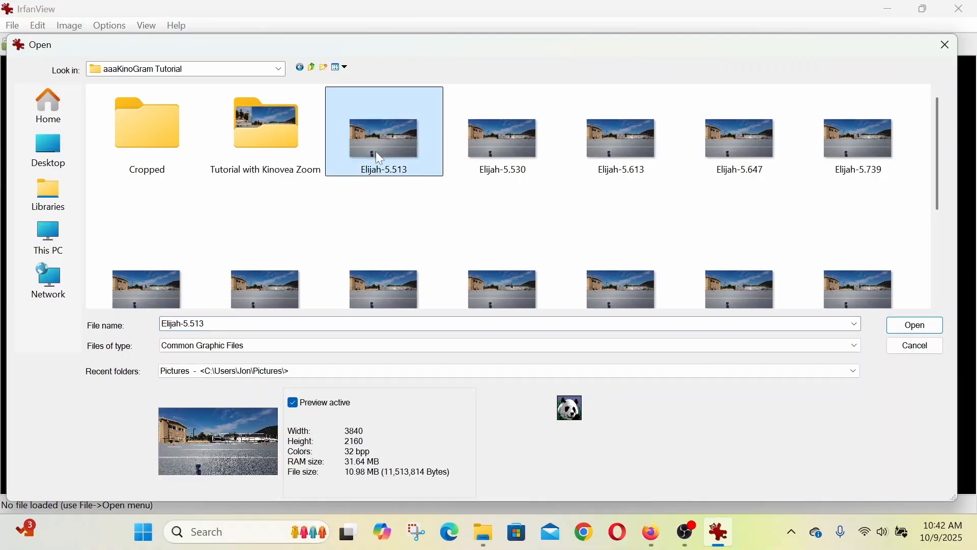
{"action": "left_click", "coordinate": [919, 325]}
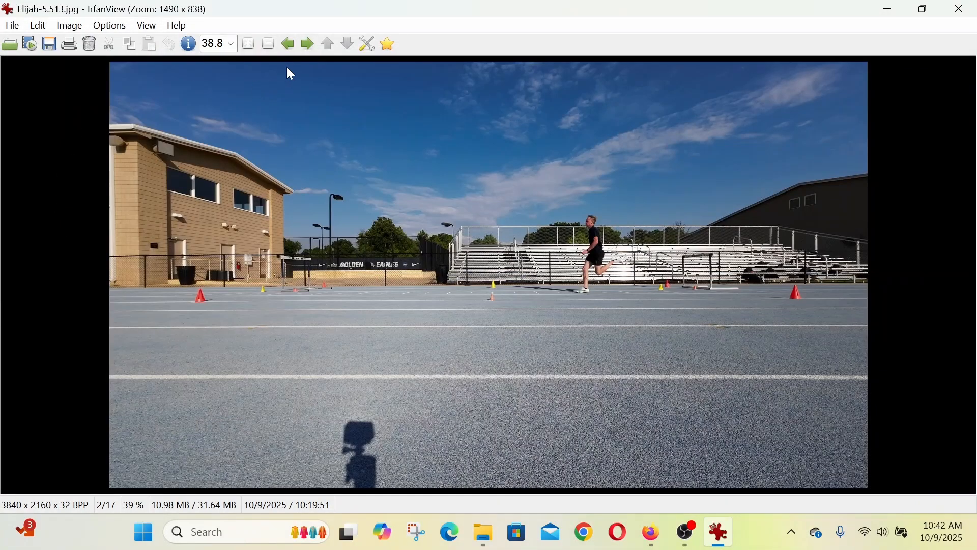
- View the 5.530 image without renaming it, and return to the 5.513 image, accepting its rename to the PNG extension
{"action": "left_click", "coordinate": [308, 48]}
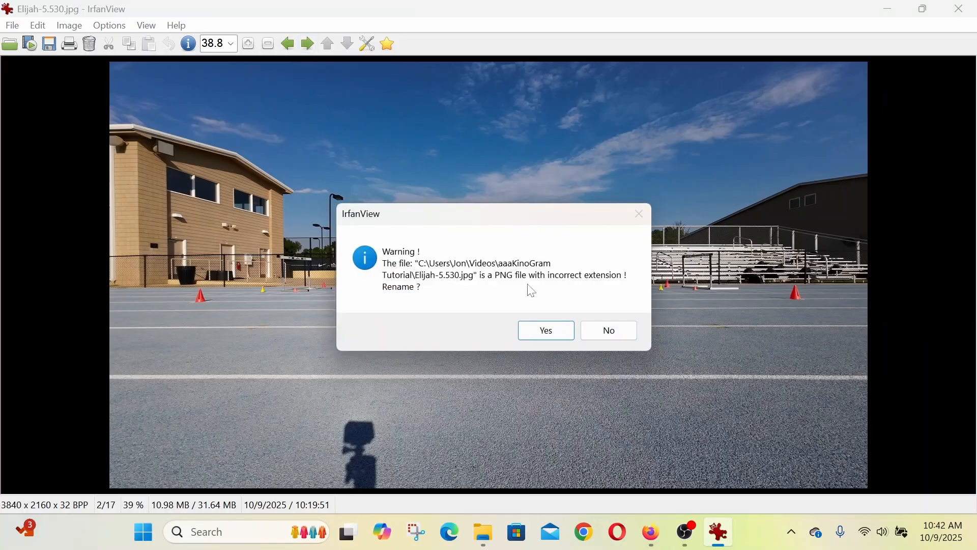
{"action": "left_click", "coordinate": [609, 338]}
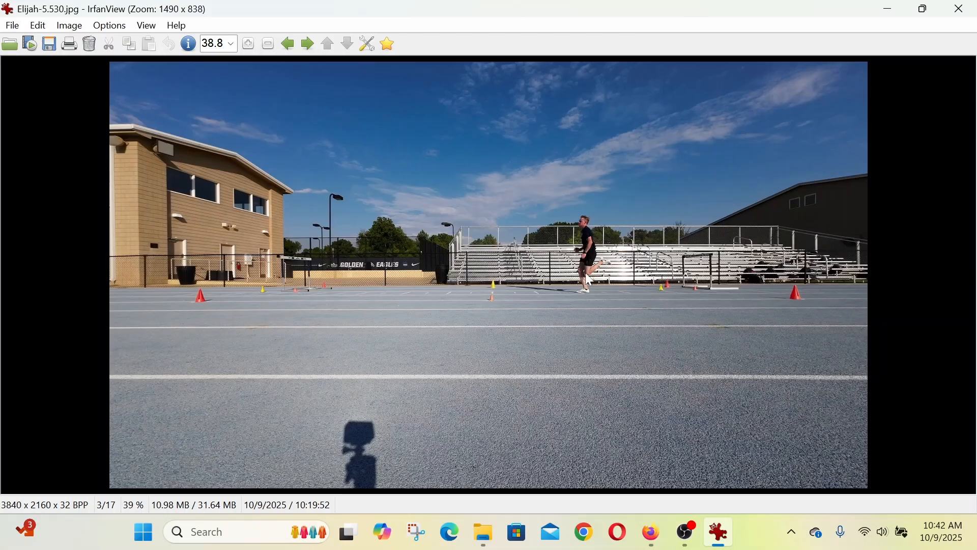
{"action": "left_click", "coordinate": [292, 50]}
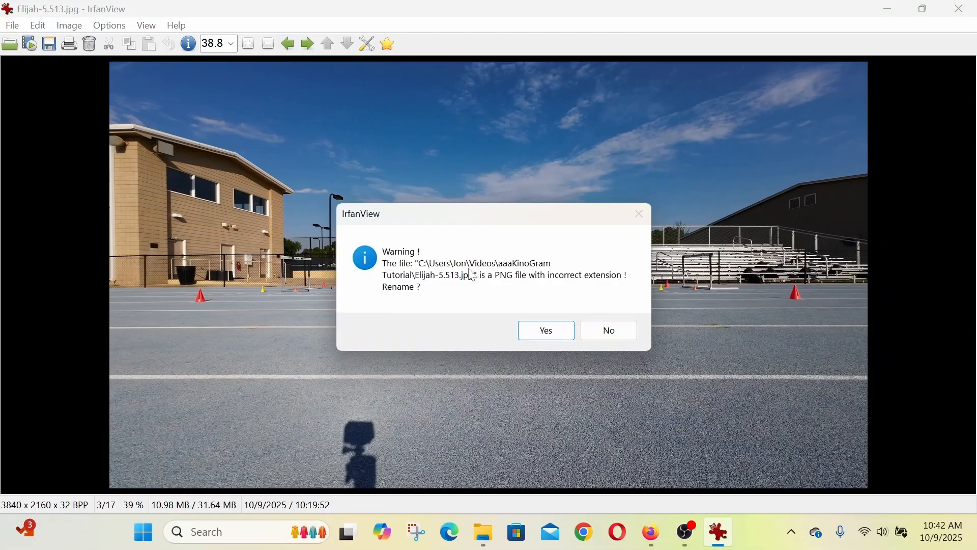
{"action": "left_click", "coordinate": [558, 333]}
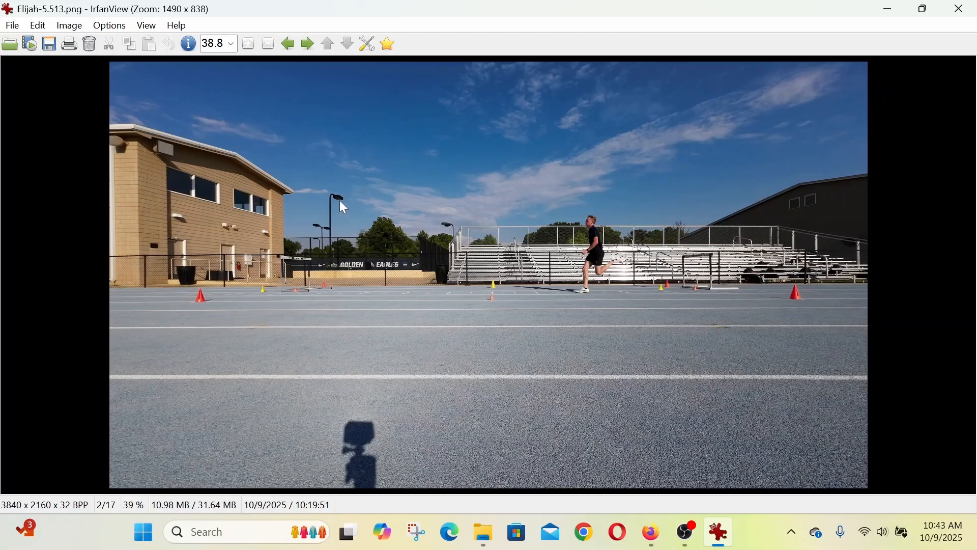
- Select a crop area of about 1601 × 510 pixels spanning the runner's path, starting at about 1164, 701
{"action": "left_click_drag", "start_coordinate": [340, 200], "coordinate": [657, 302]}
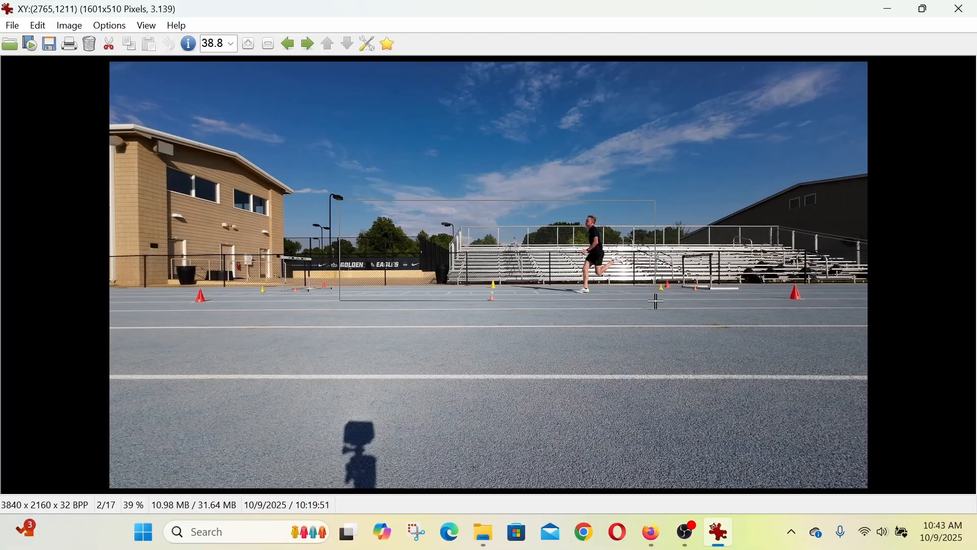
{"action": "left_click_drag", "start_coordinate": [656, 301], "coordinate": [657, 302]}
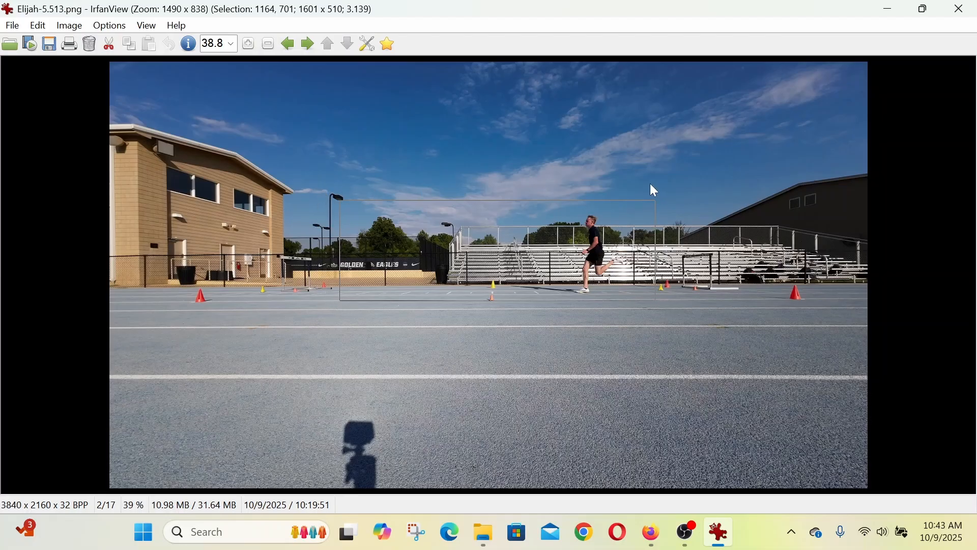
- Open Batch Conversion/Rename and leave the advanced options for bulk resize enabled
{"action": "left_click", "coordinate": [12, 26]}
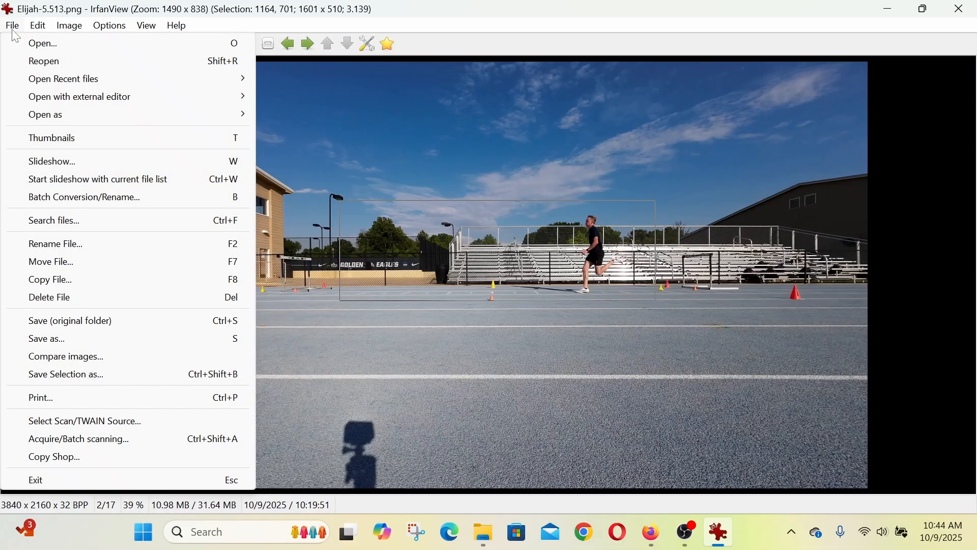
{"action": "left_click", "coordinate": [62, 198]}
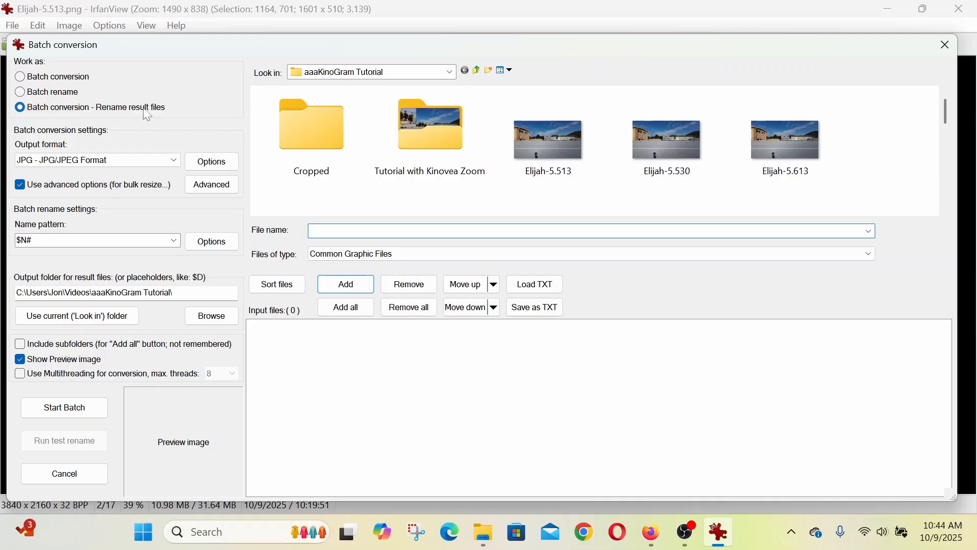
{"action": "left_click", "coordinate": [21, 184]}
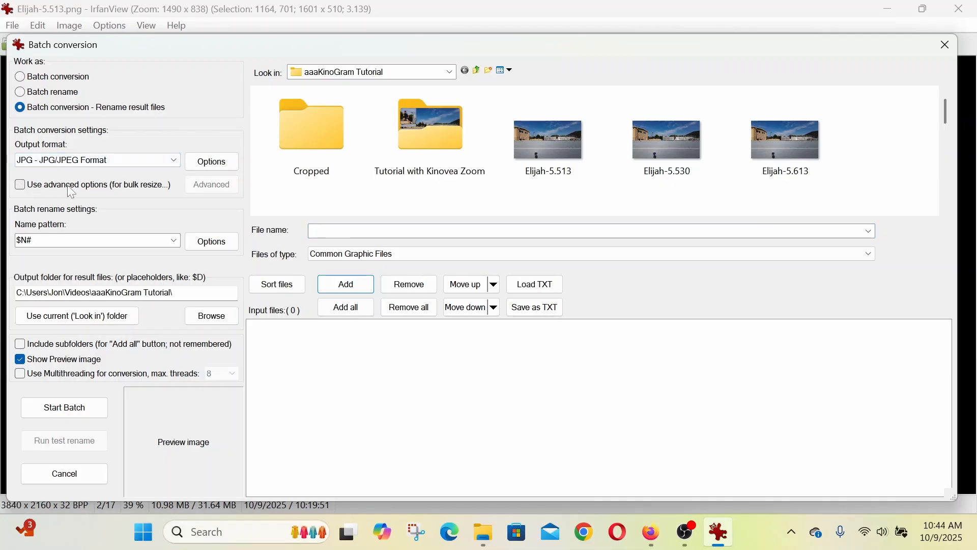
{"action": "left_click", "coordinate": [20, 185]}
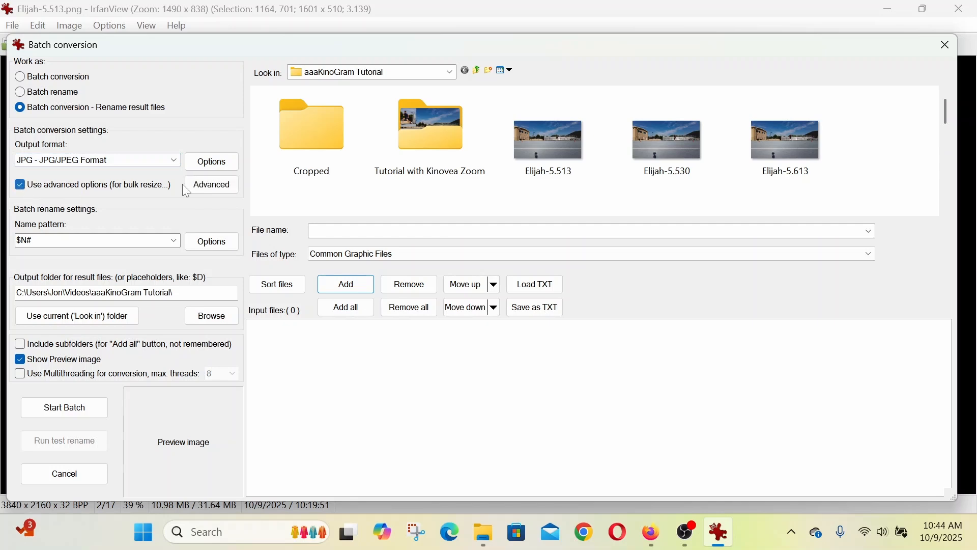
- Set the batch crop to the current selection: X 1164, Y 701, width 1601 and height 510, starting from the left top corner
{"action": "left_click", "coordinate": [206, 191]}
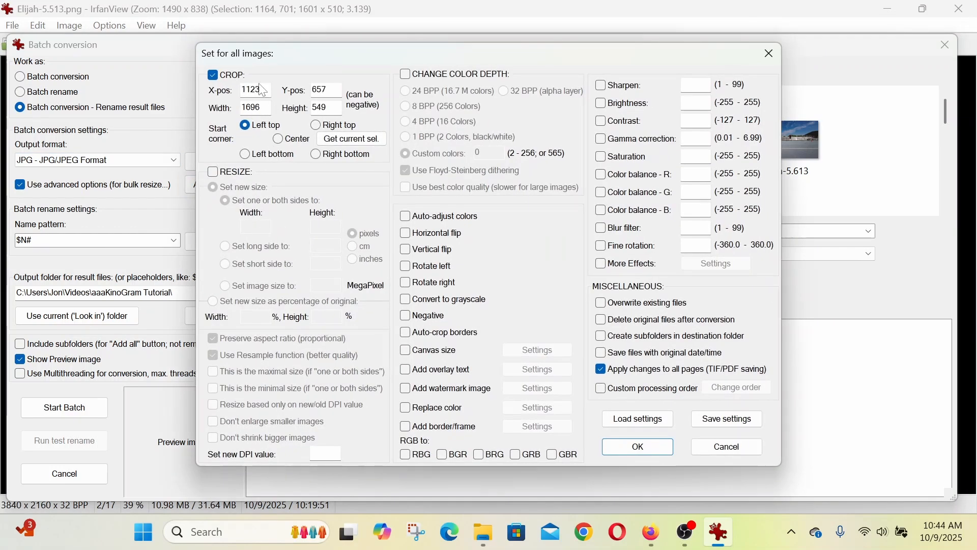
{"action": "left_click", "coordinate": [213, 76]}
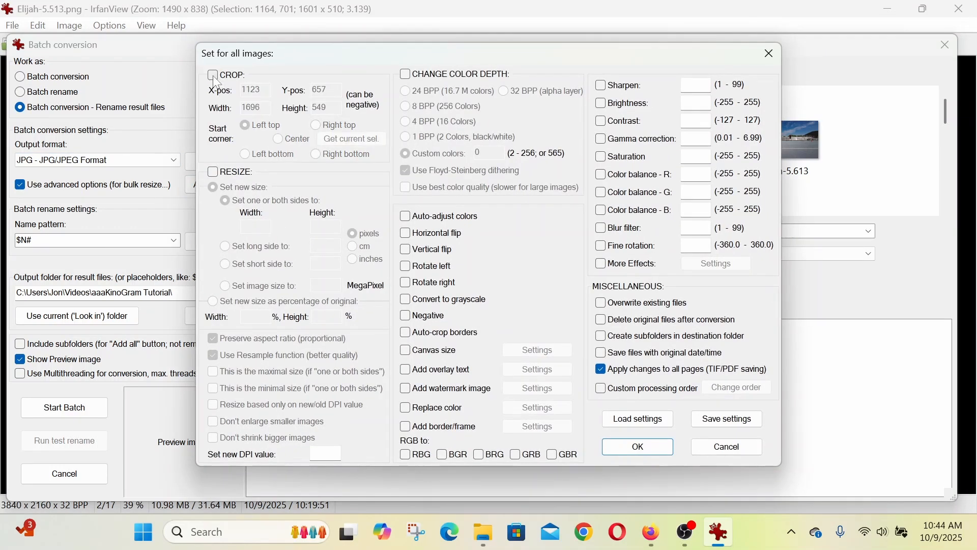
{"action": "left_click", "coordinate": [213, 76]}
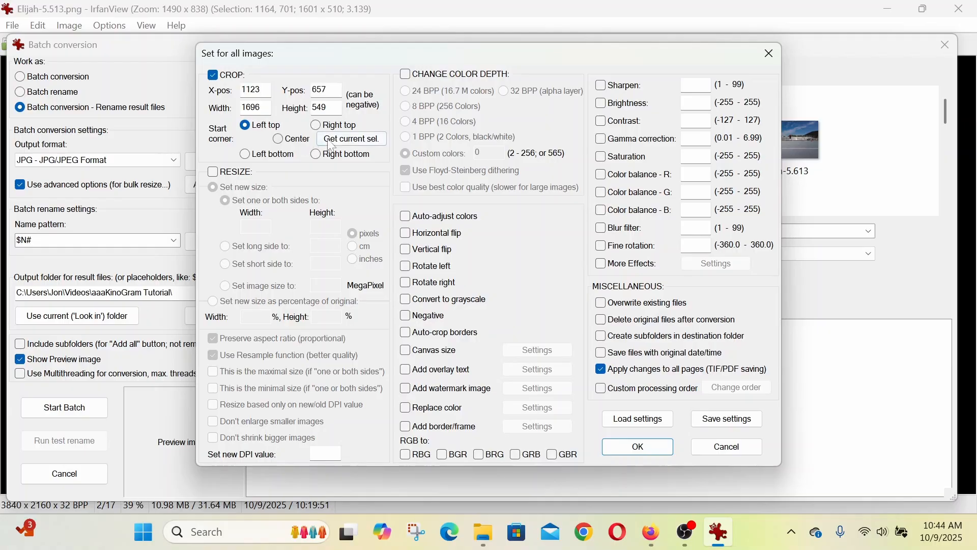
{"action": "left_click", "coordinate": [344, 149]}
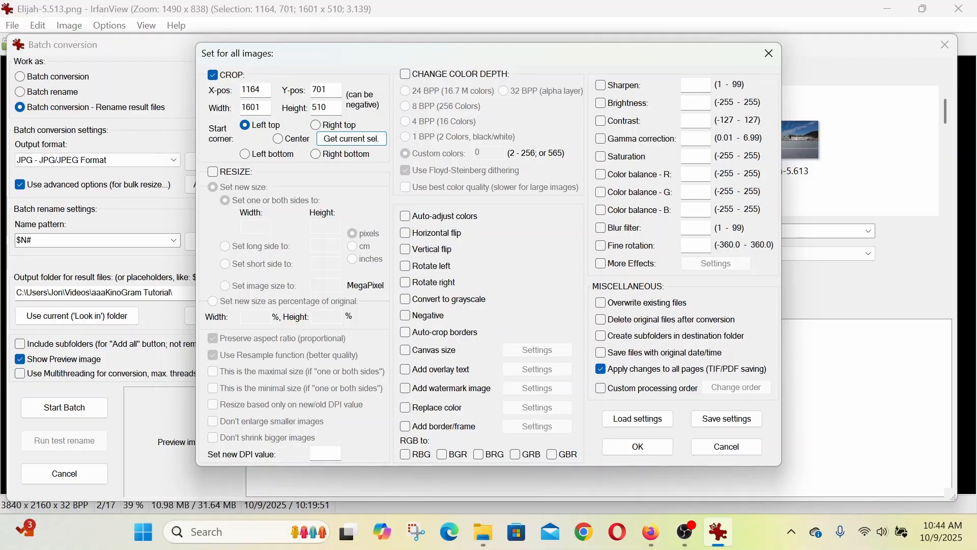
{"action": "left_click", "coordinate": [652, 450]}
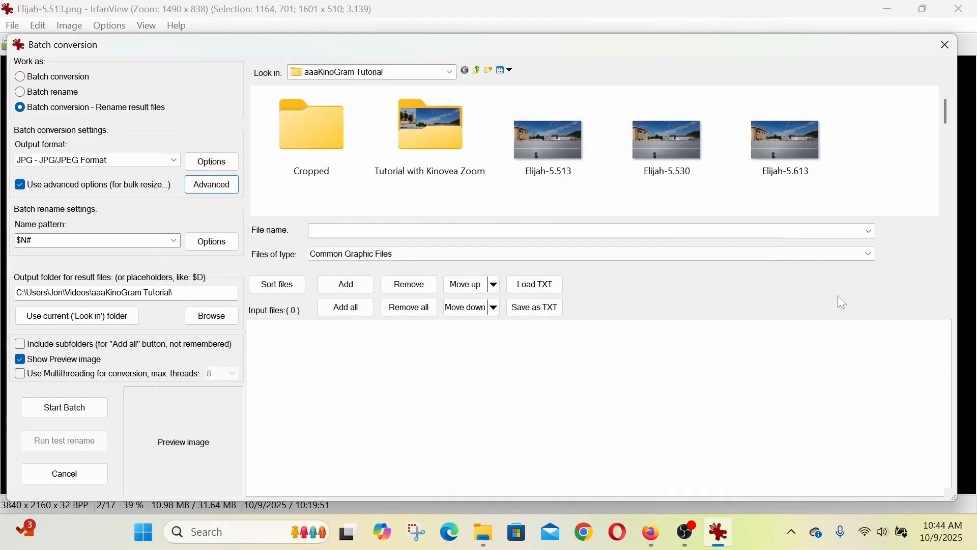
- Add both runners' images from the aaaKinoGram Tutorial folder to the batch input files, leaving out the video
{"action": "left_click", "coordinate": [551, 133]}
{"action": "scroll", "coordinate": [590, 140], "scroll_direction": "down", "scroll_amount": 1}
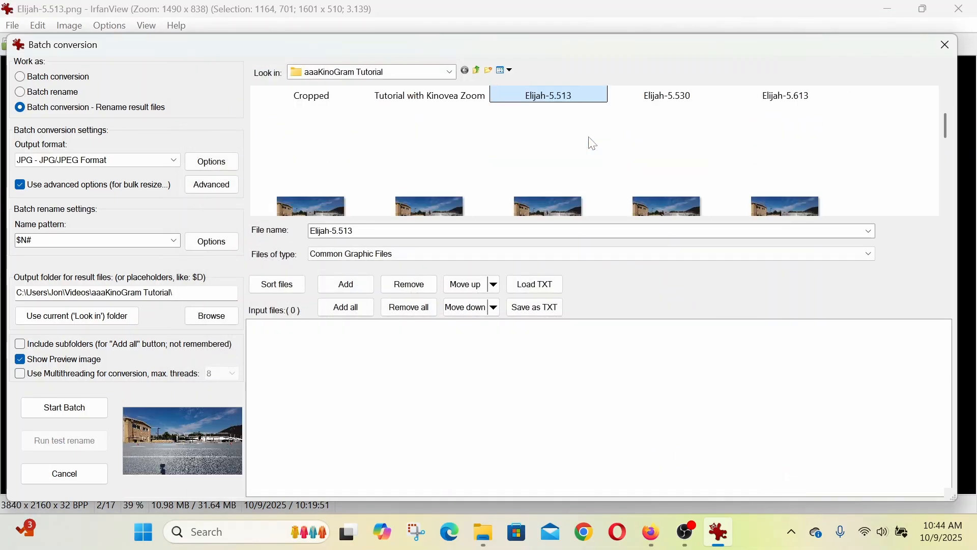
{"action": "scroll", "coordinate": [591, 142], "scroll_direction": "down", "scroll_amount": 3}
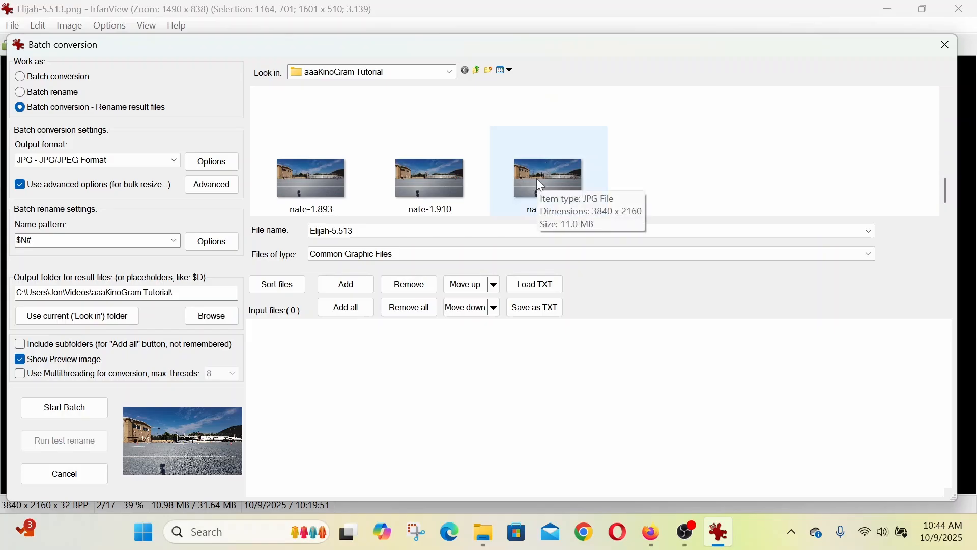
{"action": "left_click", "coordinate": [541, 185], "text": "shift"}
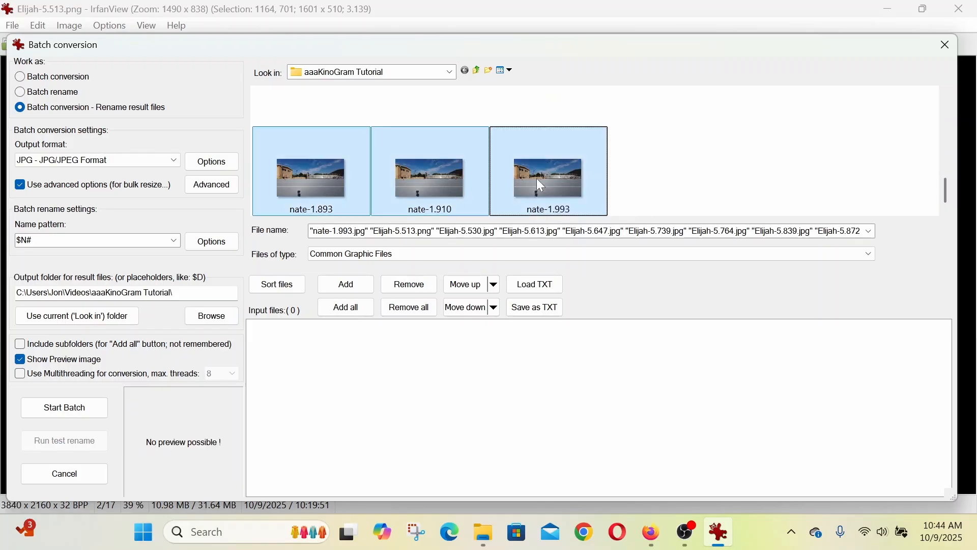
{"action": "left_click", "coordinate": [337, 284]}
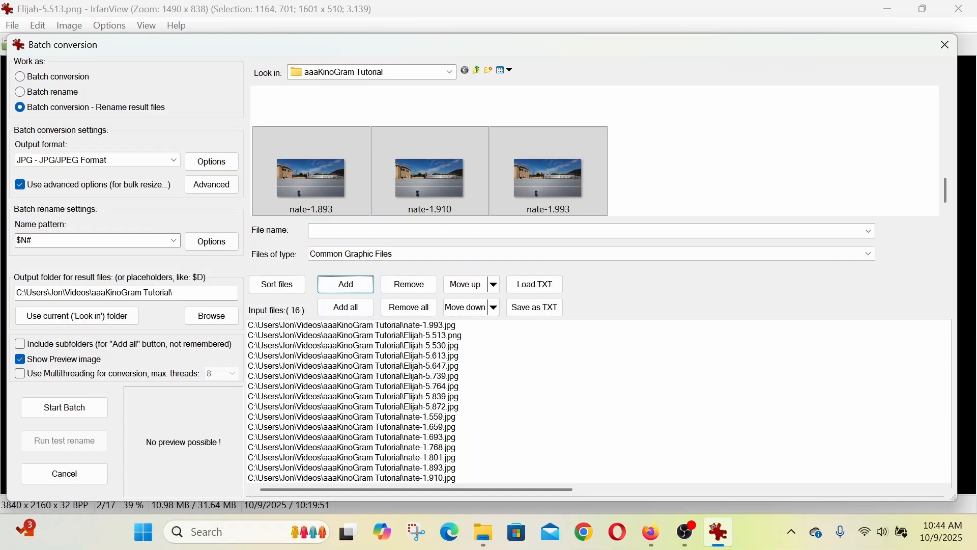
- Review the batch rename settings and keep the $N# name pattern with starting counter 1 and increment 1
{"action": "left_click", "coordinate": [212, 245]}
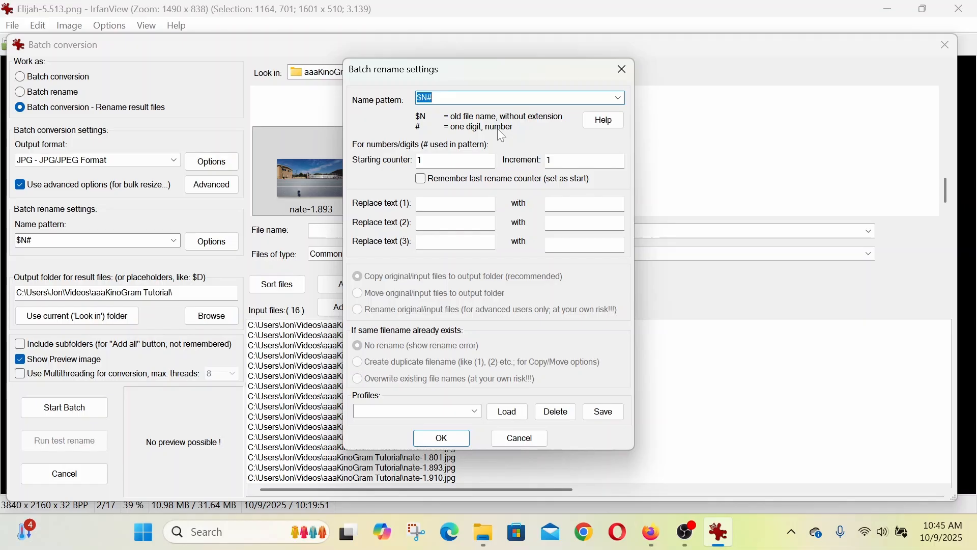
{"action": "left_click_drag", "start_coordinate": [447, 83], "coordinate": [558, 82]}
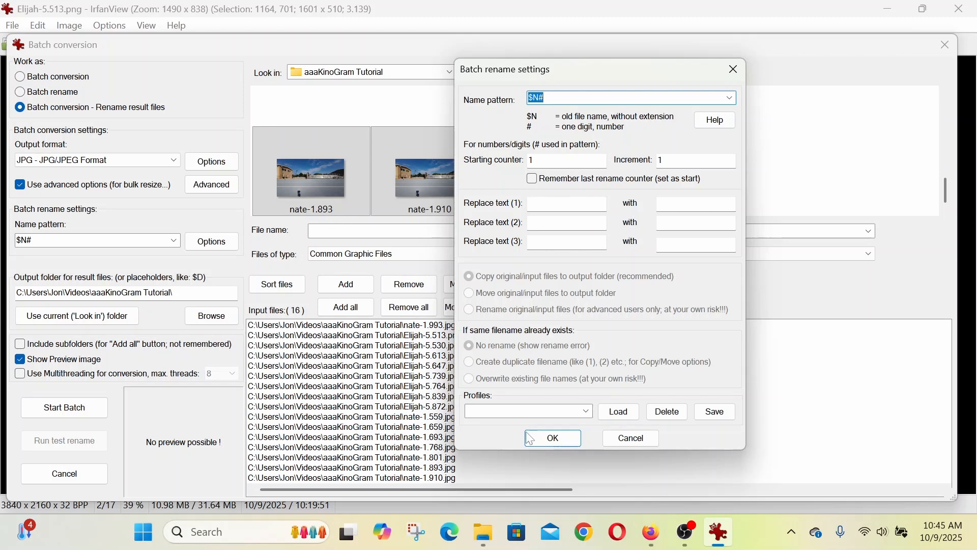
{"action": "left_click", "coordinate": [554, 439]}
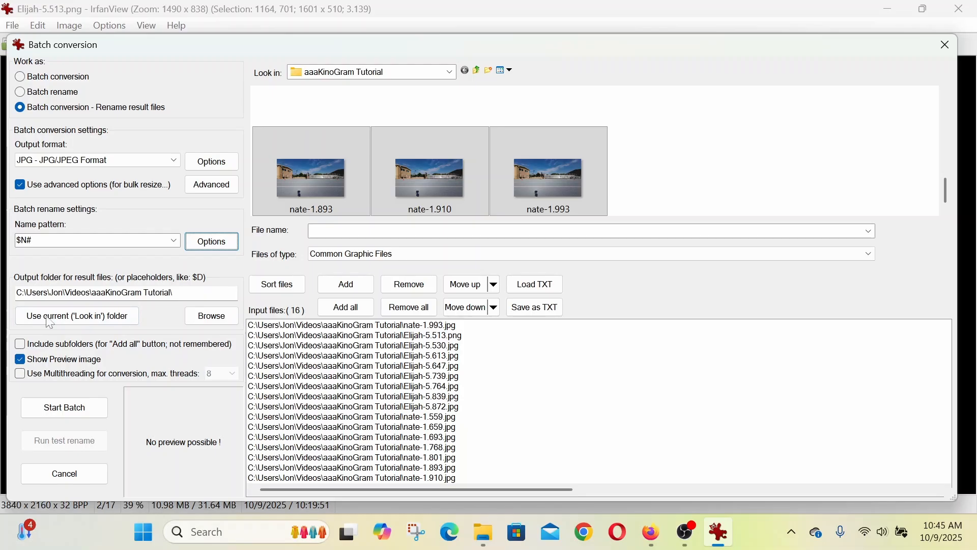
- Set the batch output folder to Cropped inside aaaKinoGram Tutorial, run the batch conversion and exit it
{"action": "left_click", "coordinate": [195, 319]}
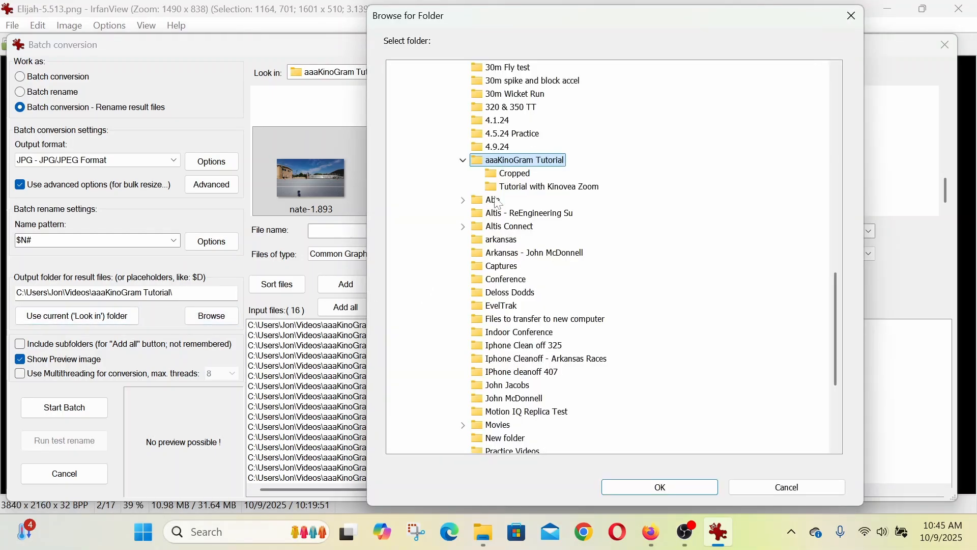
{"action": "left_click", "coordinate": [518, 175]}
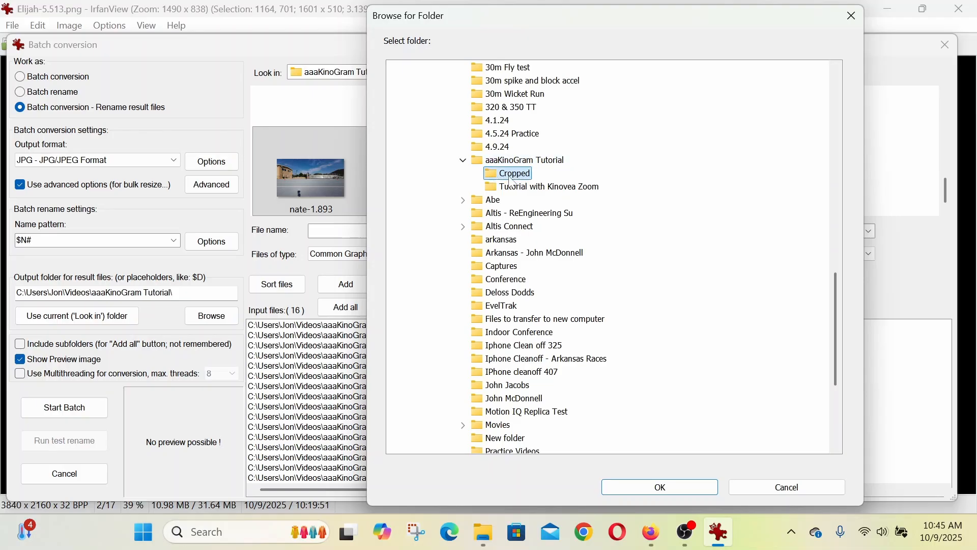
{"action": "left_click", "coordinate": [668, 488]}
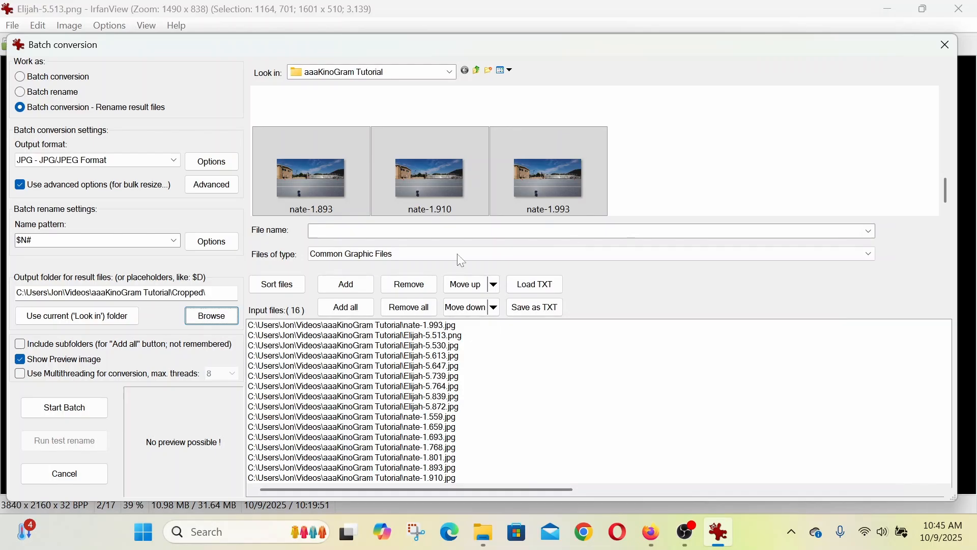
{"action": "left_click", "coordinate": [76, 413]}
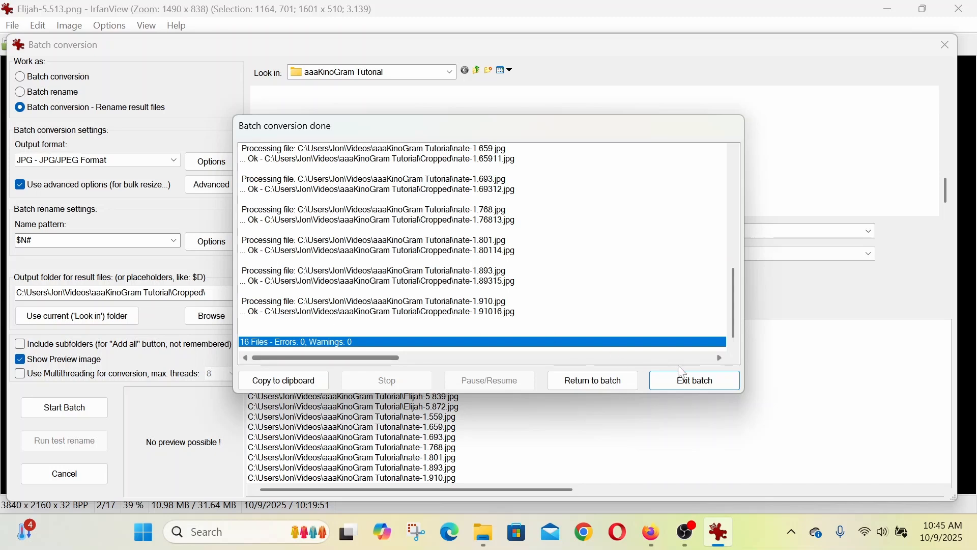
{"action": "left_click", "coordinate": [694, 381]}
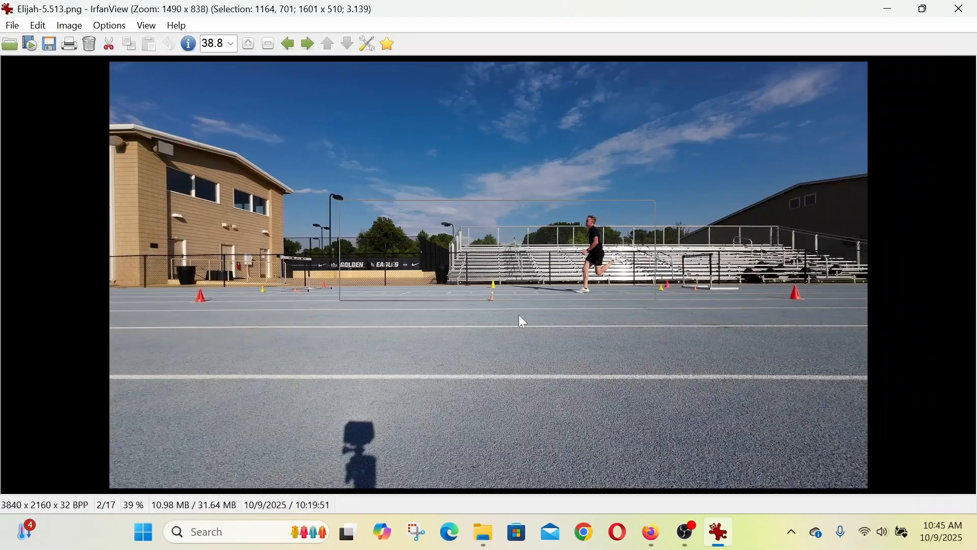
- Switch to File Explorer, go into the Cropped folder and open the 5.5132 image
{"action": "left_click", "coordinate": [484, 532]}
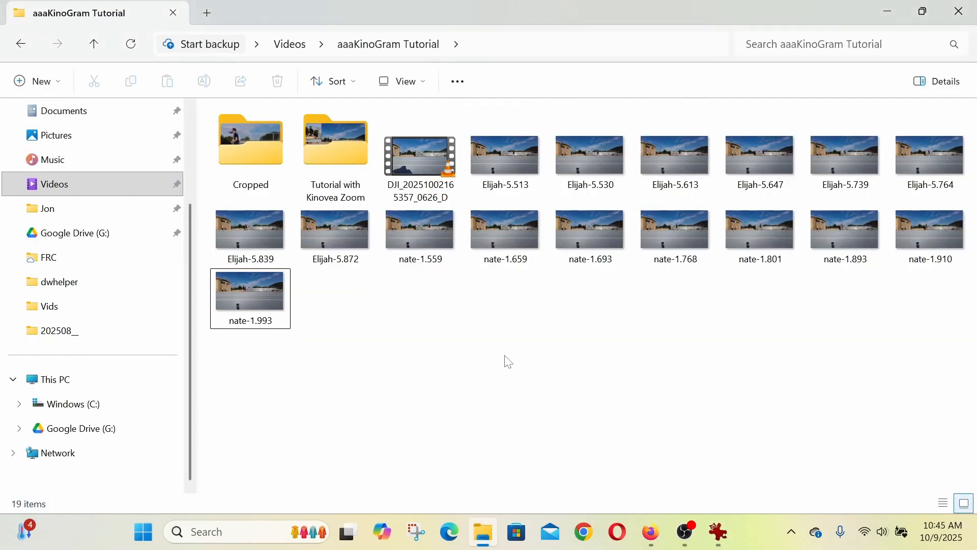
{"action": "double_click", "coordinate": [245, 146]}
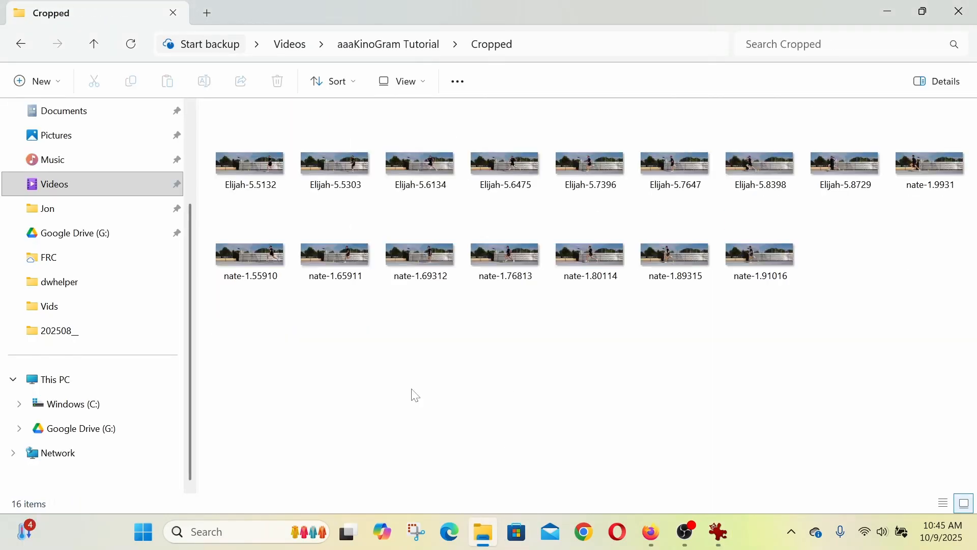
{"action": "double_click", "coordinate": [258, 168]}
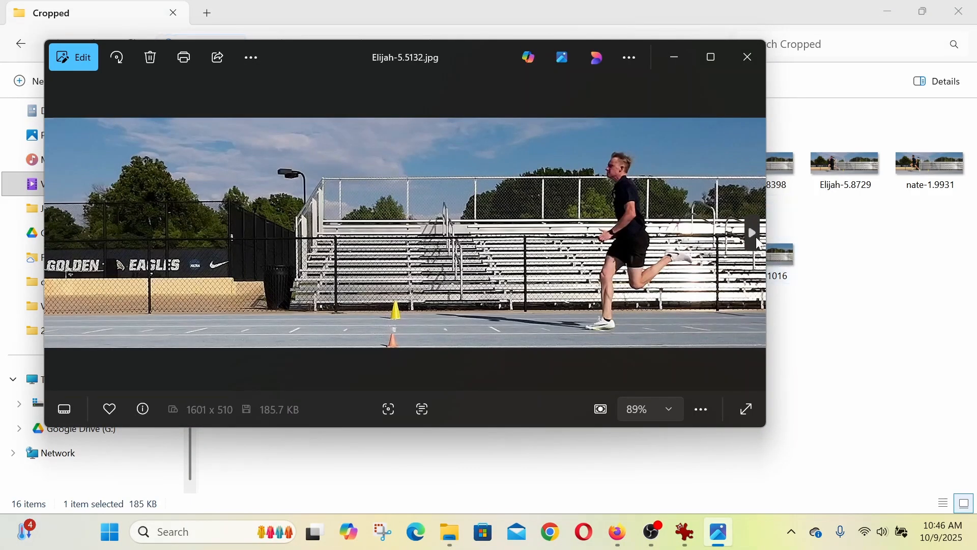
- Page through both runners' cropped images to examine the framing of each stride phase, and return to the Cropped folder
{"action": "left_click", "coordinate": [757, 242]}
{"action": "left_click", "coordinate": [757, 242]}
{"action": "left_click", "coordinate": [757, 242]}
{"action": "left_click", "coordinate": [757, 241]}
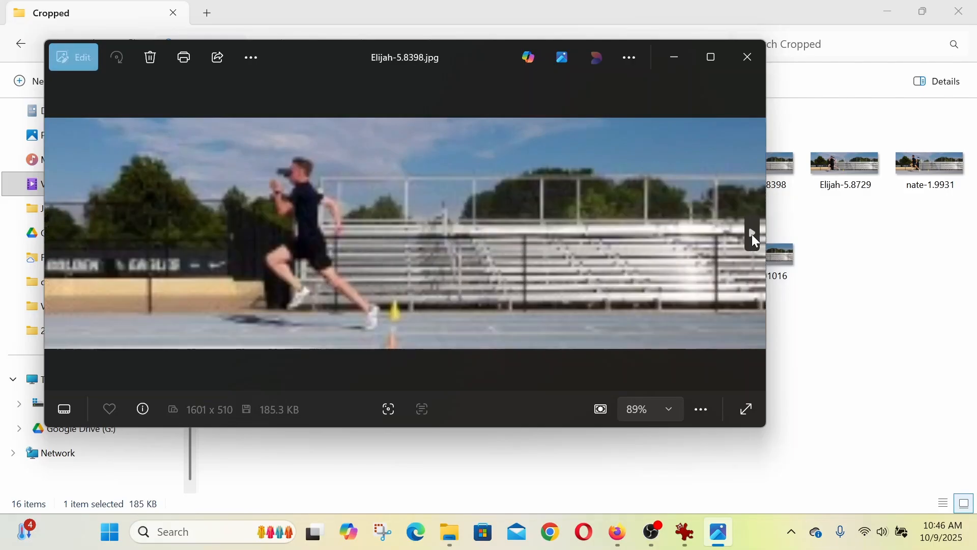
{"action": "left_click", "coordinate": [755, 239]}
{"action": "left_click", "coordinate": [755, 239]}
{"action": "left_click", "coordinate": [755, 239]}
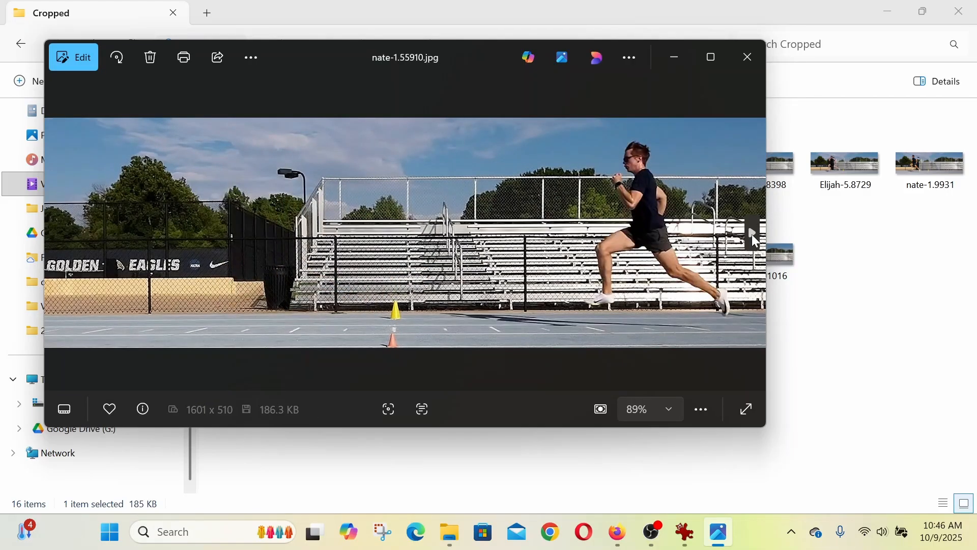
{"action": "left_click", "coordinate": [755, 240]}
{"action": "left_click", "coordinate": [755, 239]}
{"action": "left_click", "coordinate": [755, 240]}
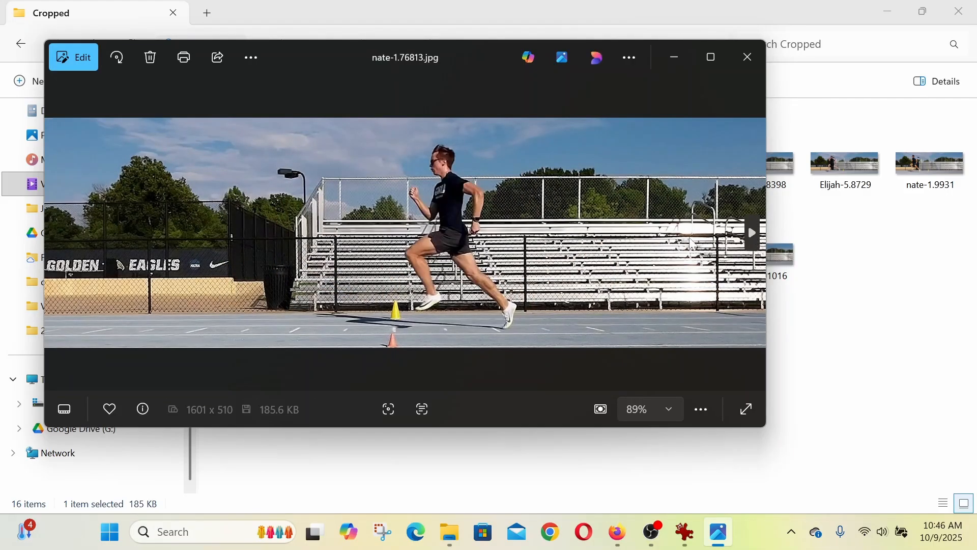
{"action": "left_click", "coordinate": [61, 234]}
{"action": "left_click", "coordinate": [61, 234]}
{"action": "left_click", "coordinate": [61, 234]}
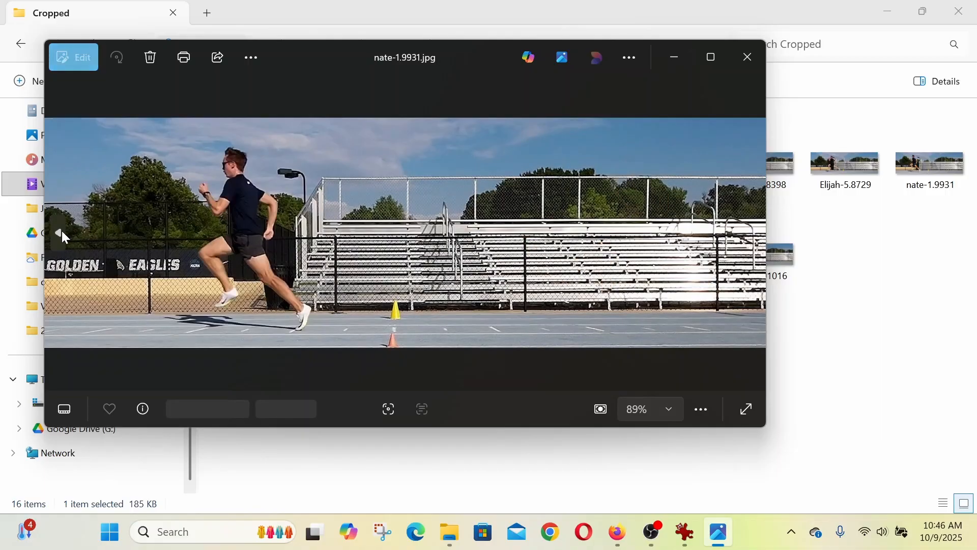
{"action": "left_click", "coordinate": [753, 242]}
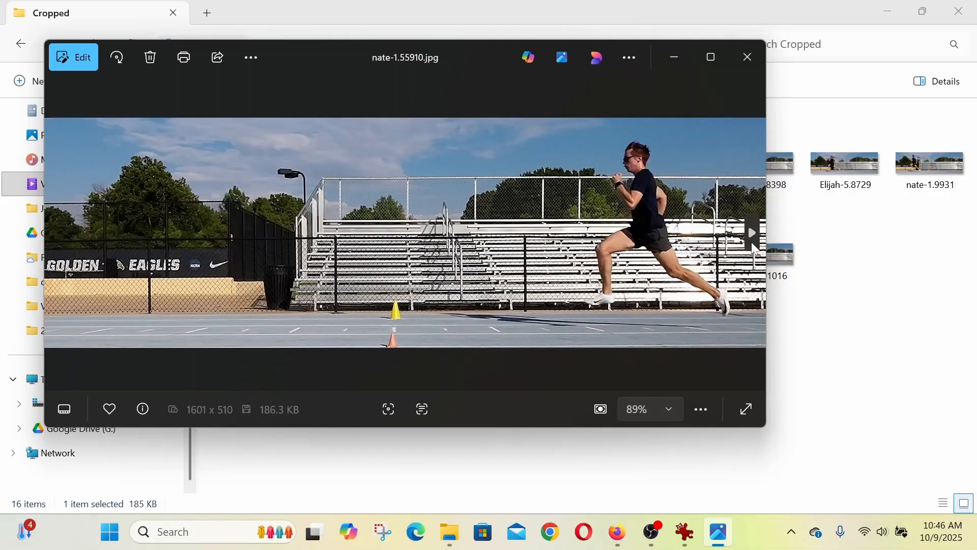
{"action": "left_click", "coordinate": [752, 239]}
{"action": "left_click", "coordinate": [752, 239]}
{"action": "left_click", "coordinate": [752, 239]}
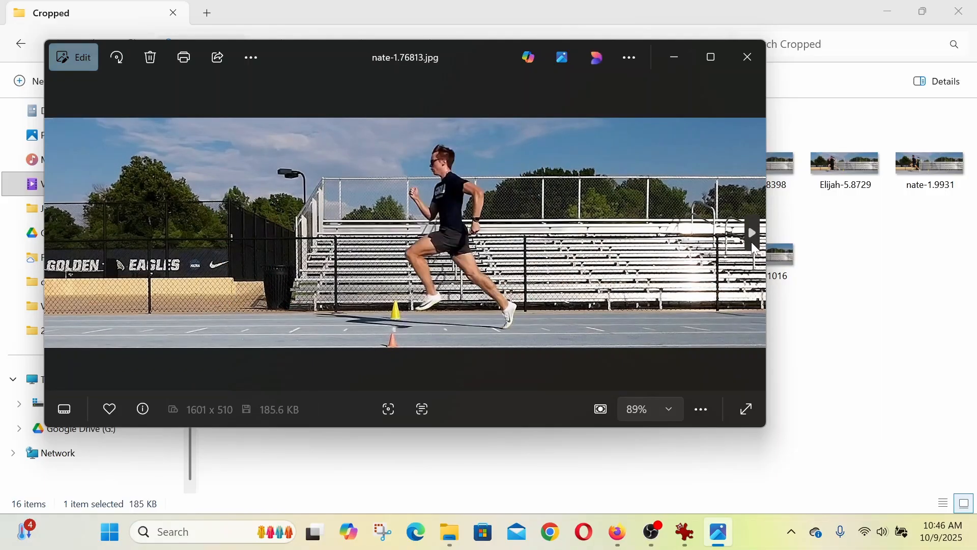
{"action": "left_click", "coordinate": [752, 239]}
{"action": "left_click", "coordinate": [754, 242]}
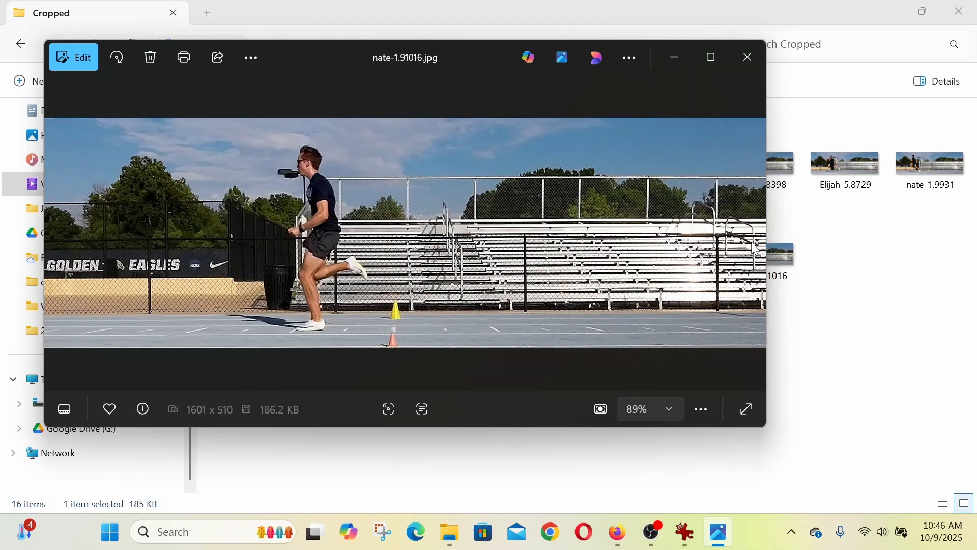
{"action": "left_click", "coordinate": [922, 265]}
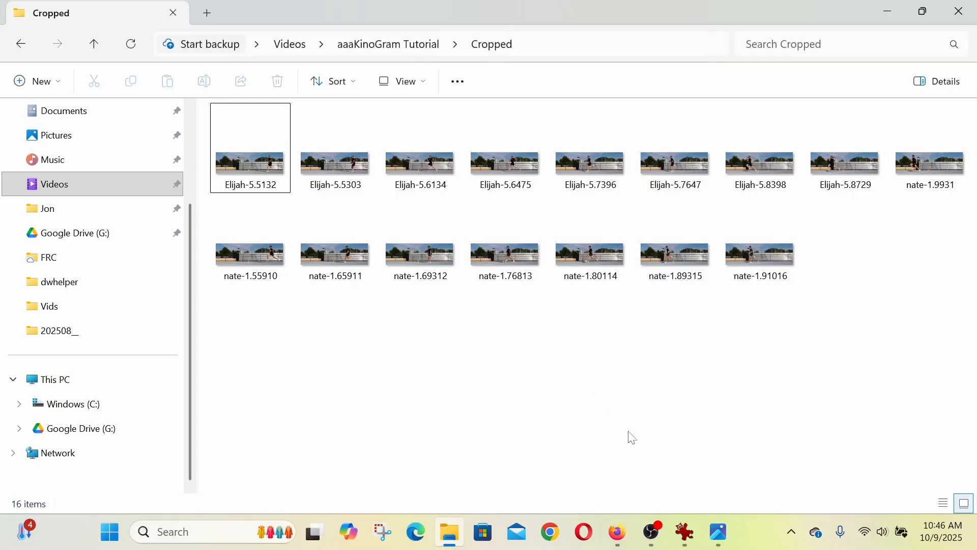
- Switch to IrfanView, show the Cropped folder in Thumbnails with a narrower folder tree, and select all of its images
{"action": "left_click", "coordinate": [694, 546]}
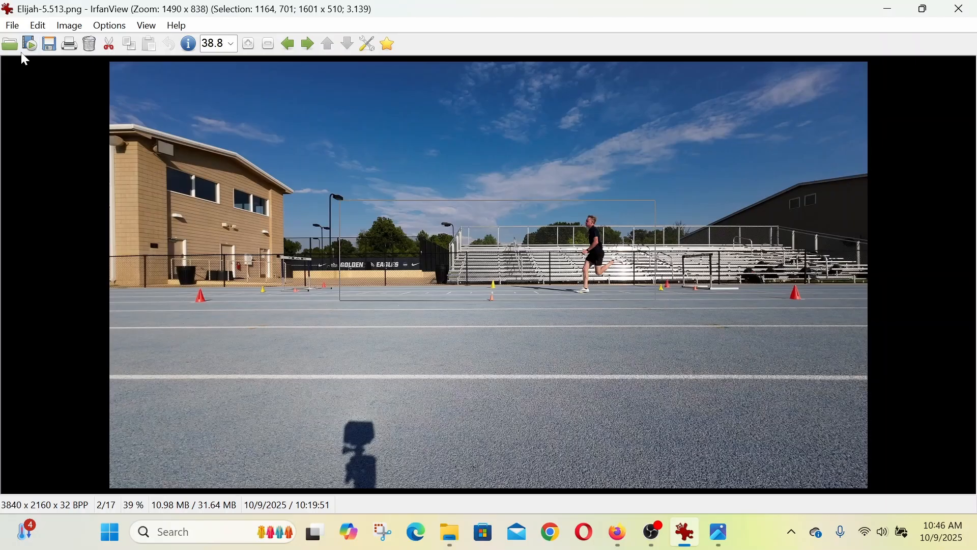
{"action": "left_click", "coordinate": [12, 26]}
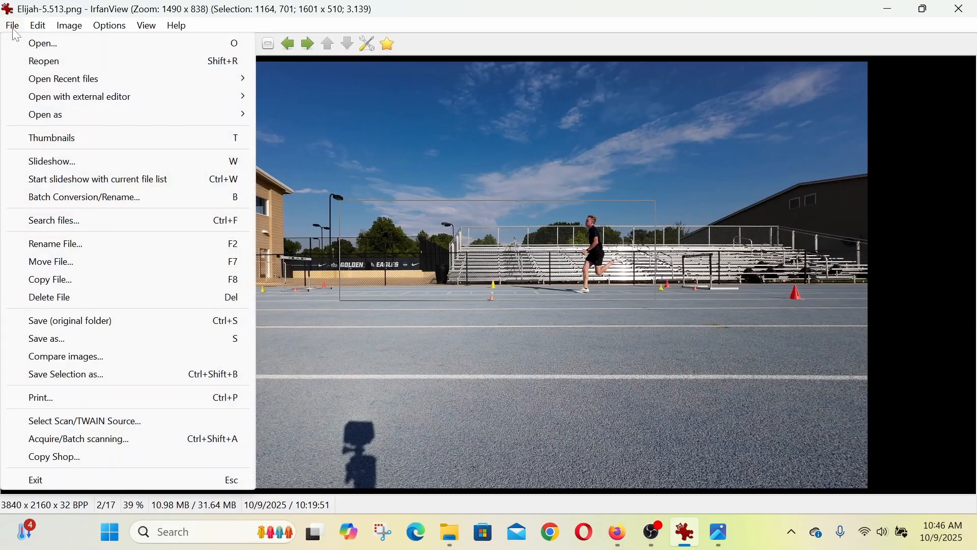
{"action": "left_click", "coordinate": [51, 144]}
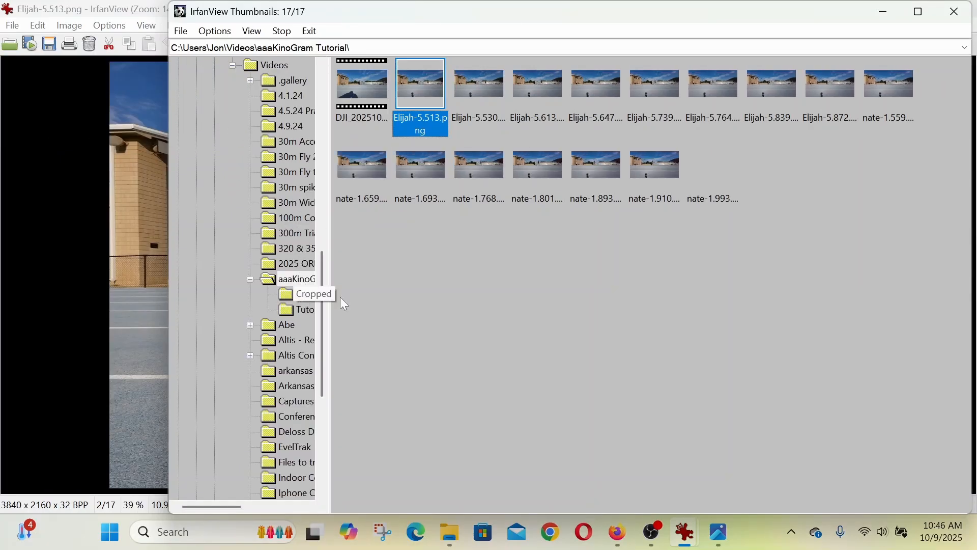
{"action": "left_click_drag", "start_coordinate": [331, 304], "coordinate": [500, 300]}
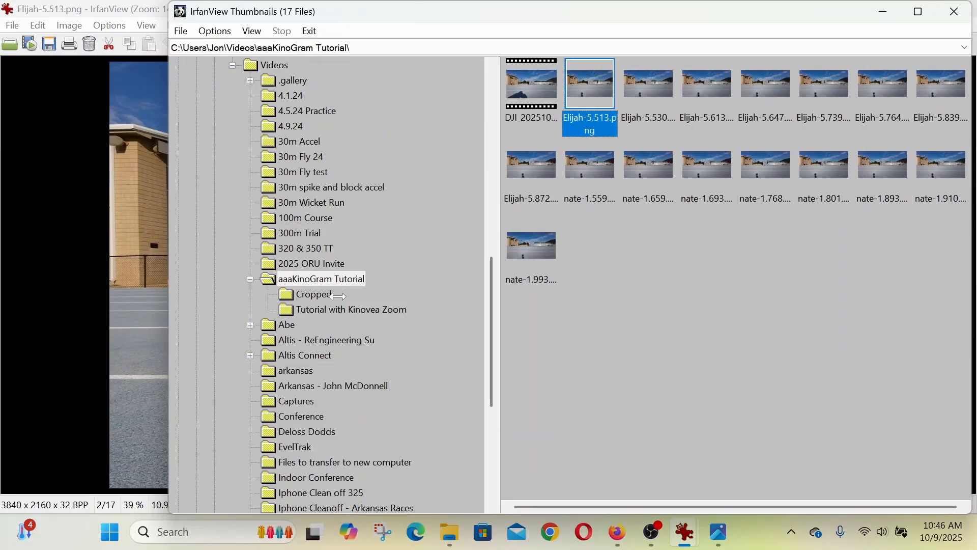
{"action": "left_click", "coordinate": [313, 298]}
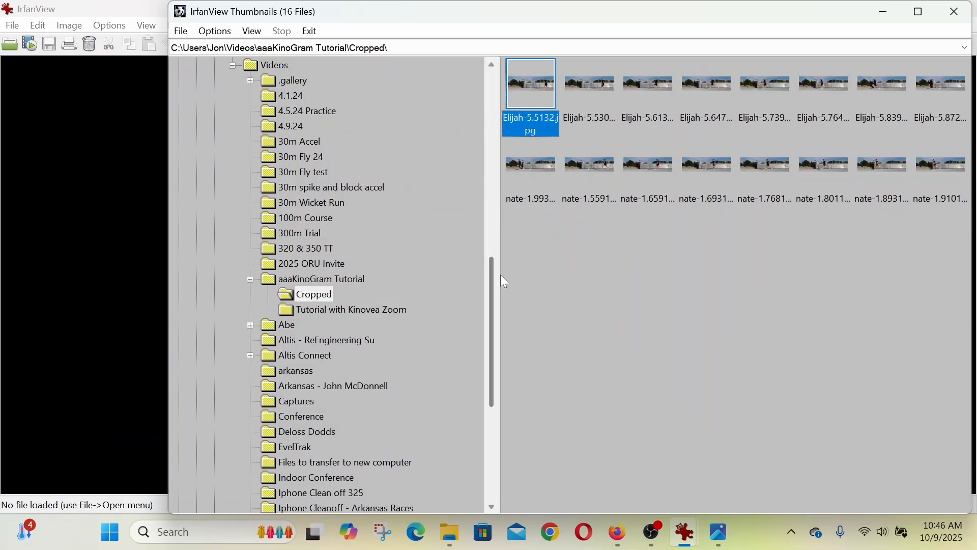
{"action": "left_click_drag", "start_coordinate": [497, 274], "coordinate": [258, 263]}
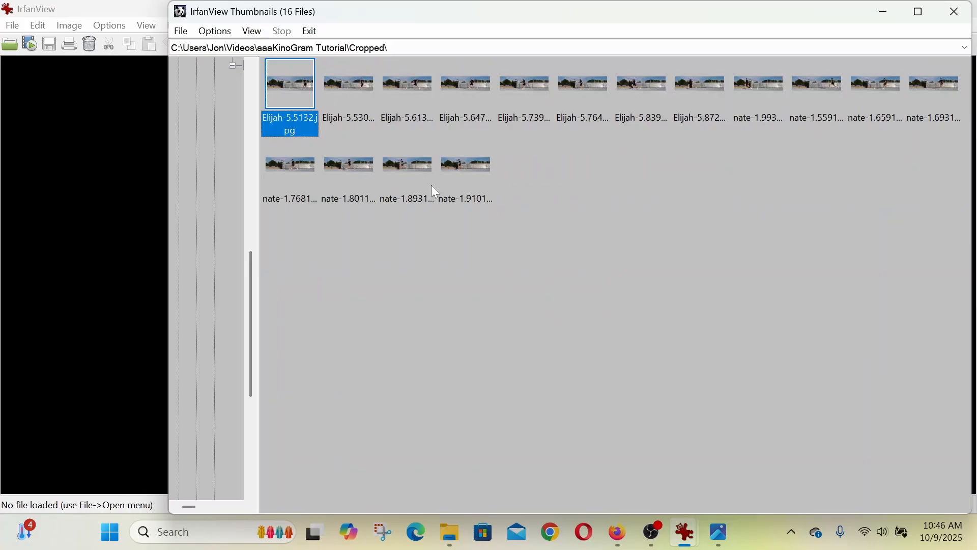
{"action": "left_click", "coordinate": [461, 168], "text": "shift"}
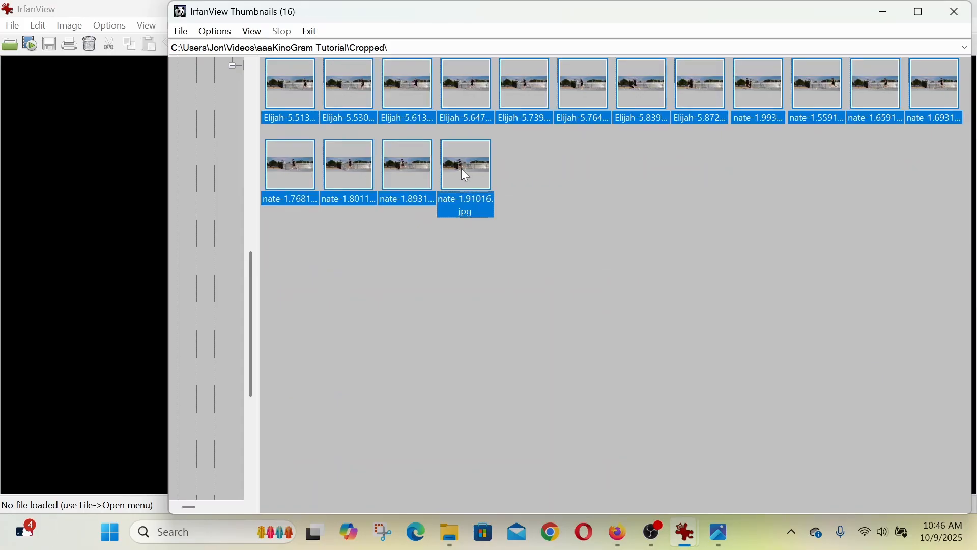
- Start a contact sheet from the selected cropped images and set the sheet to Letter size in landscape orientation
{"action": "right_click", "coordinate": [283, 85]}
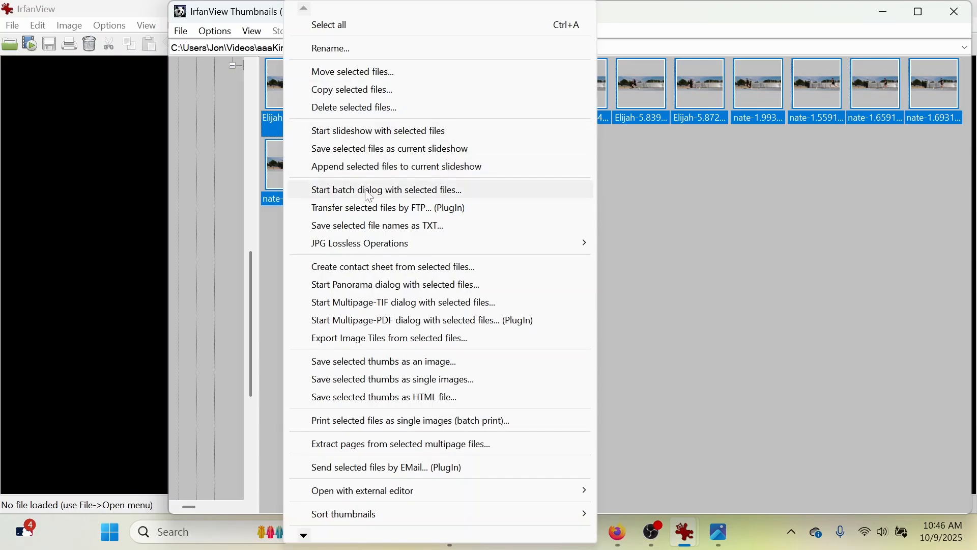
{"action": "left_click", "coordinate": [367, 268]}
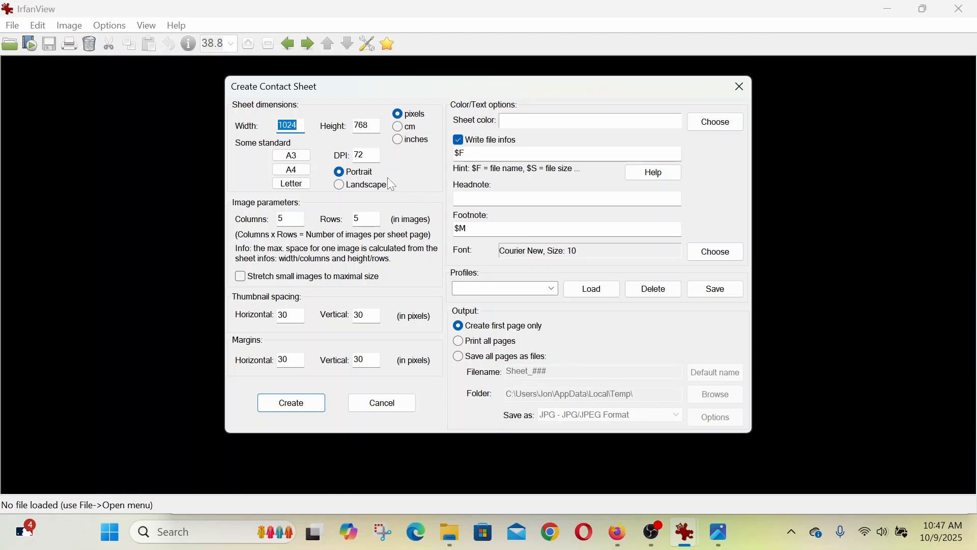
{"action": "left_click", "coordinate": [299, 184]}
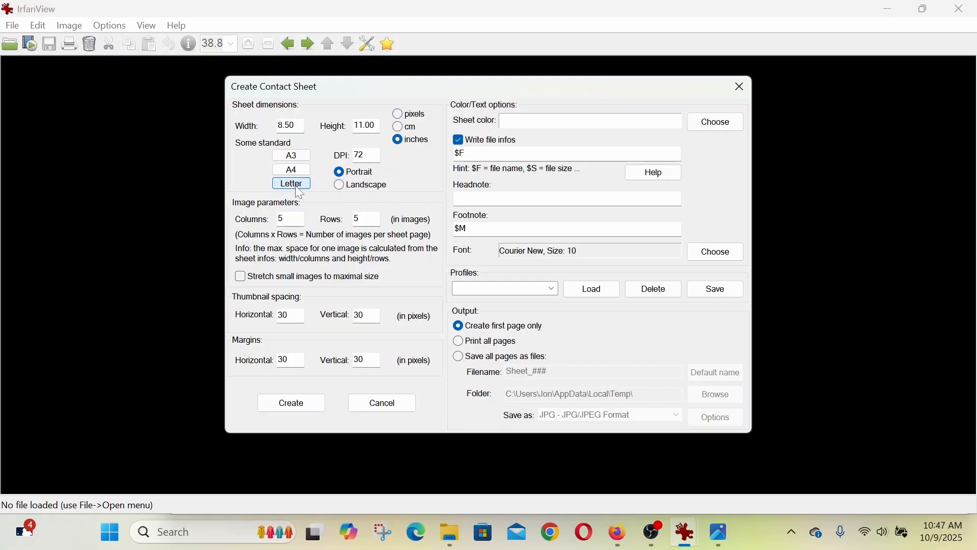
{"action": "left_click", "coordinate": [341, 185]}
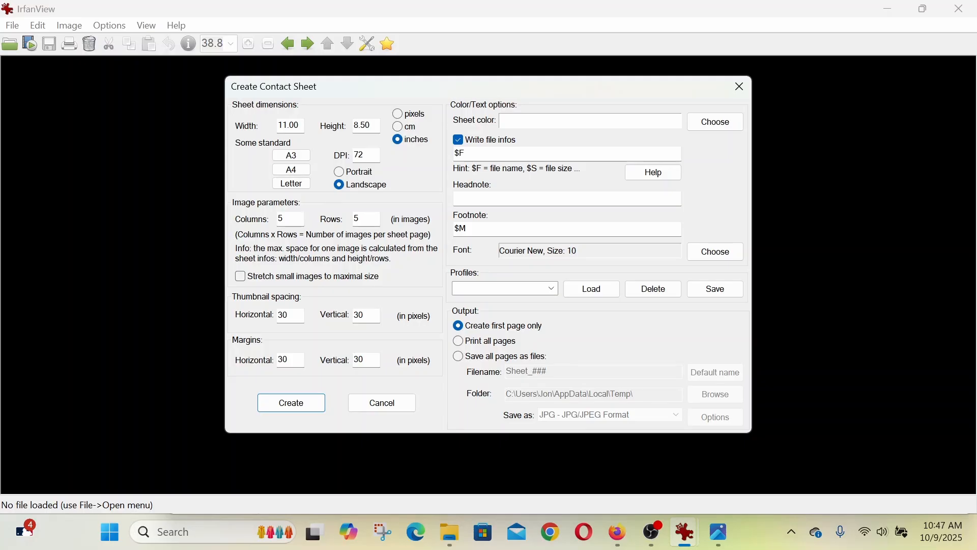
- Set the contact sheet's image layout to 4 columns and 2 rows
{"action": "left_click_drag", "start_coordinate": [287, 219], "coordinate": [258, 220]}
{"action": "type", "text": "4"}
{"action": "key", "text": "Tab"}
{"action": "type", "text": "2"}
- Create the contact sheet with horizontal and vertical thumbnail spacing of 0 pixels and small images stretched to maximal size
{"action": "key", "text": "Tab"}
{"action": "type", "text": "0"}
{"action": "left_click", "coordinate": [365, 315]}
{"action": "left_click", "coordinate": [275, 278]}
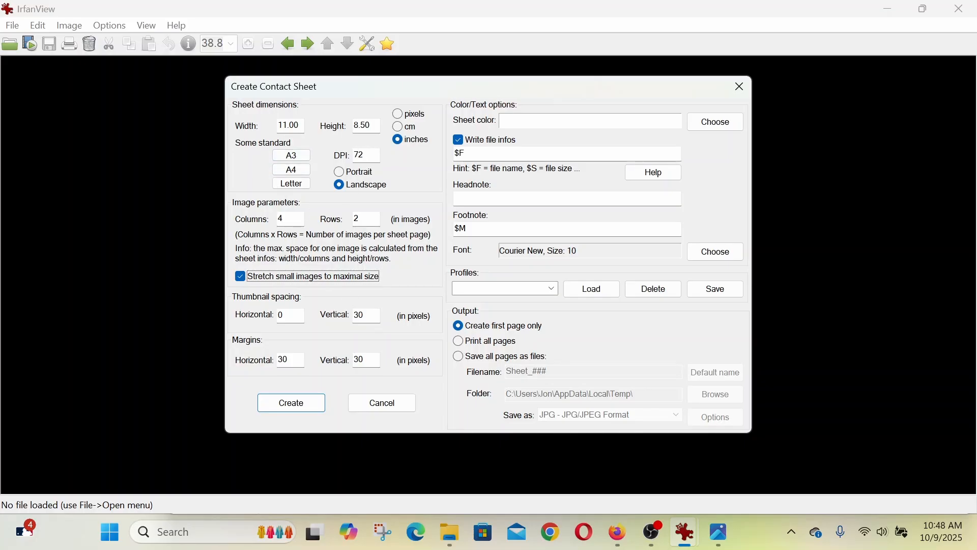
{"action": "double_click", "coordinate": [360, 315]}
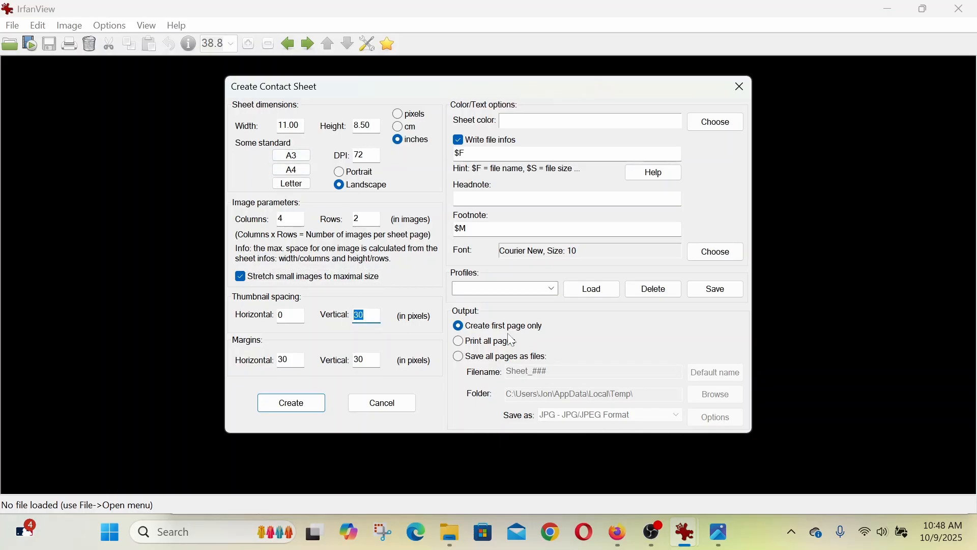
{"action": "type", "text": "0"}
{"action": "left_click", "coordinate": [292, 408]}
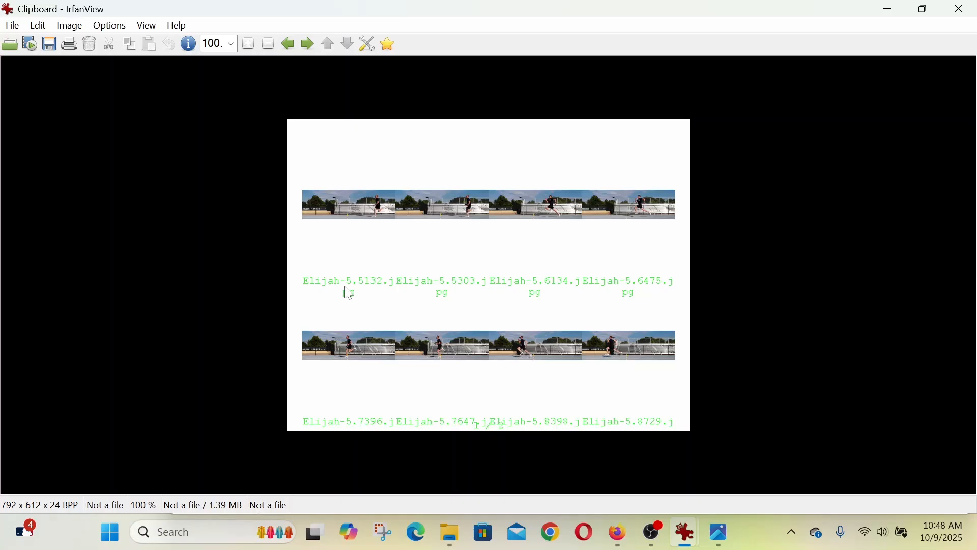
- Return to the thumbnails of the Cropped folder and start another contact sheet from the selected images
{"action": "left_click", "coordinate": [14, 25]}
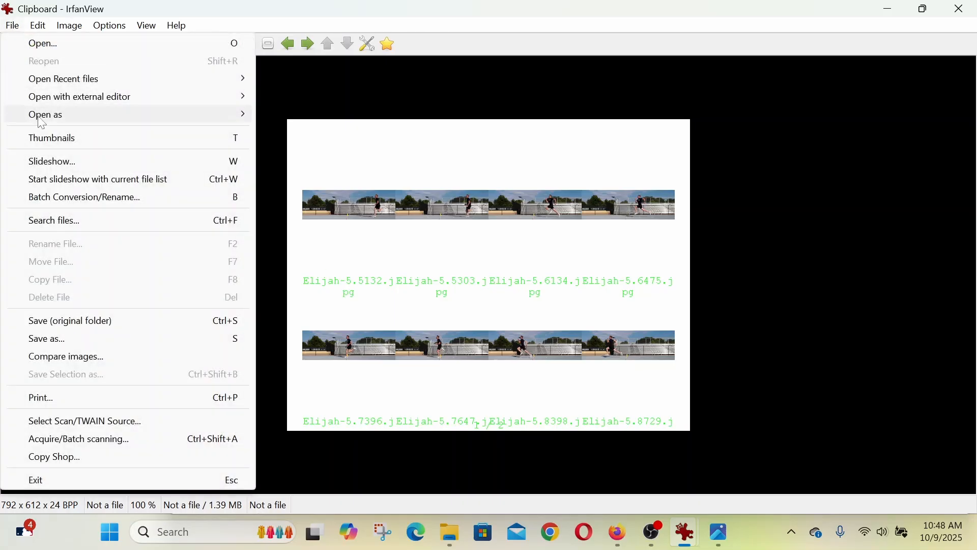
{"action": "left_click", "coordinate": [61, 147]}
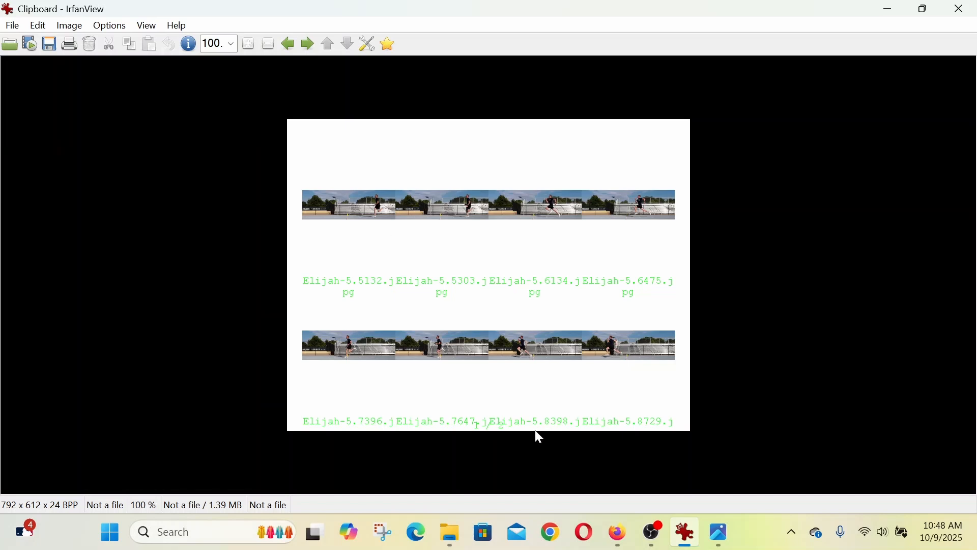
{"action": "left_click", "coordinate": [695, 536]}
{"action": "left_click", "coordinate": [12, 25]}
{"action": "left_click", "coordinate": [63, 148]}
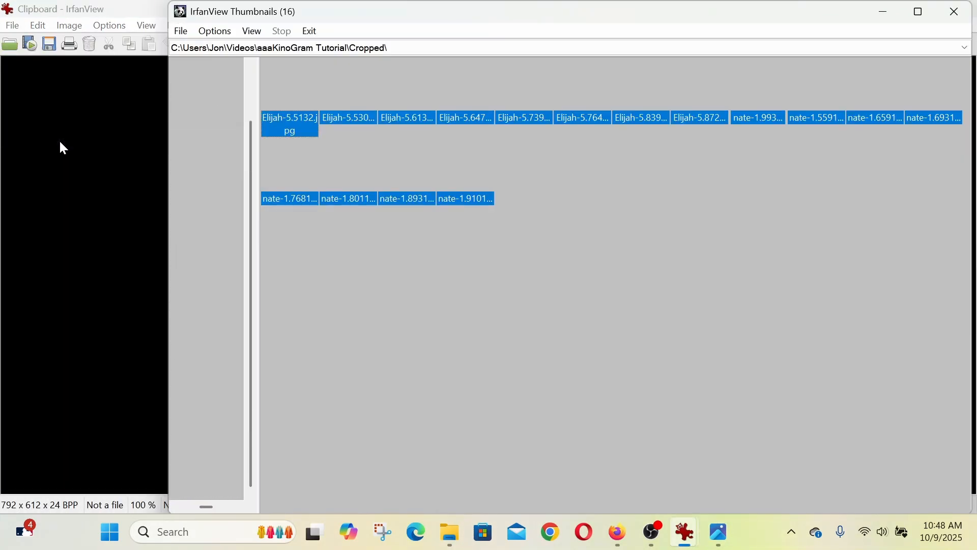
{"action": "right_click", "coordinate": [285, 82]}
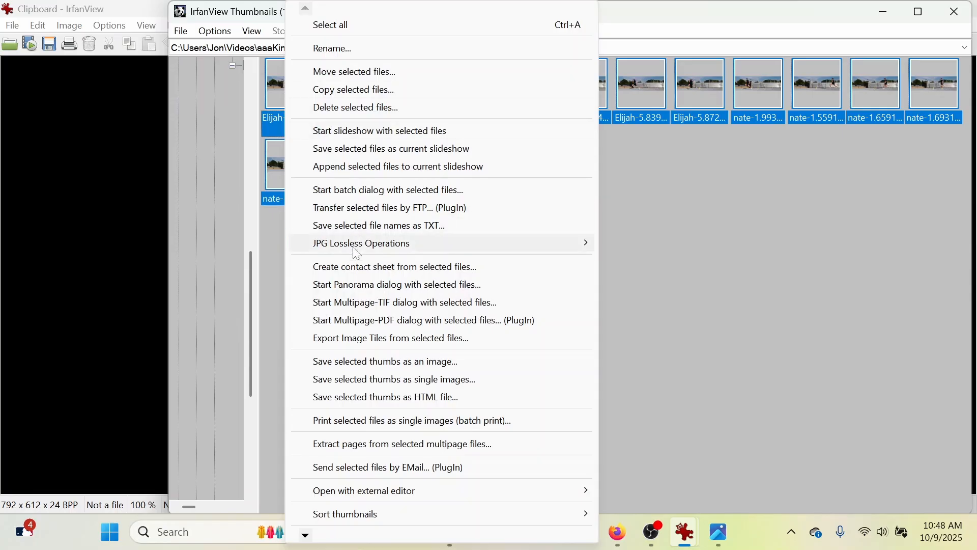
{"action": "left_click", "coordinate": [356, 267]}
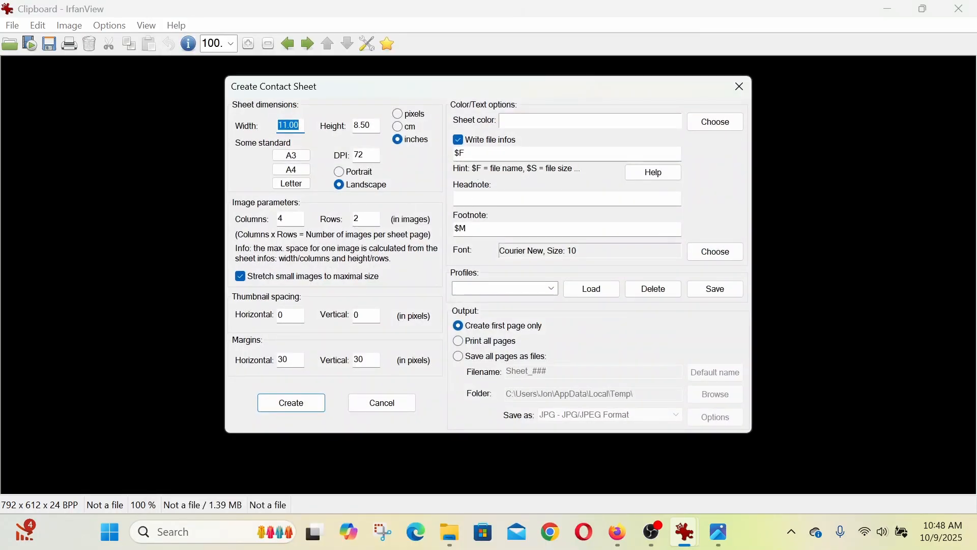
- Turn off writing file infos, set the layout to 4 rows, and create the contact sheet
{"action": "left_click", "coordinate": [458, 141]}
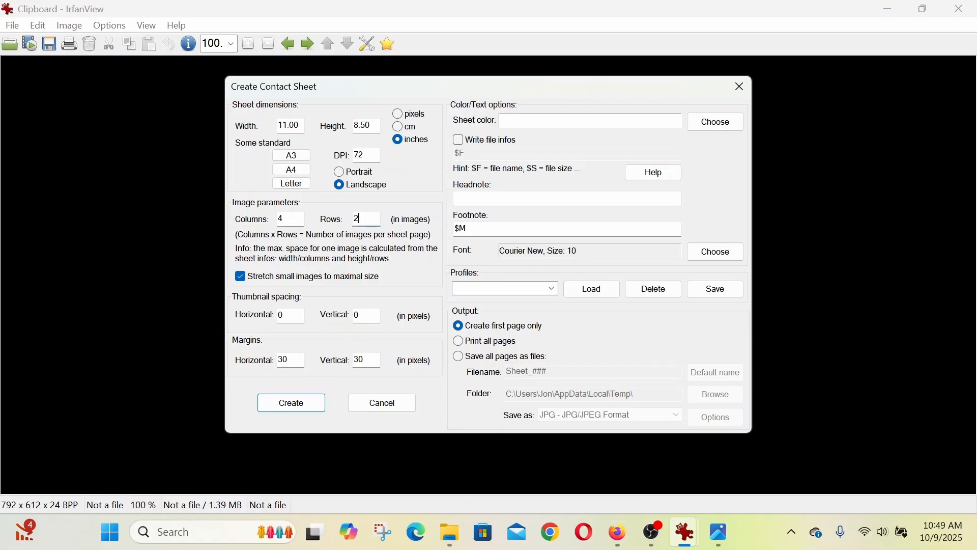
{"action": "left_click_drag", "start_coordinate": [361, 219], "coordinate": [340, 221]}
{"action": "type", "text": "4"}
{"action": "left_click", "coordinate": [302, 405]}
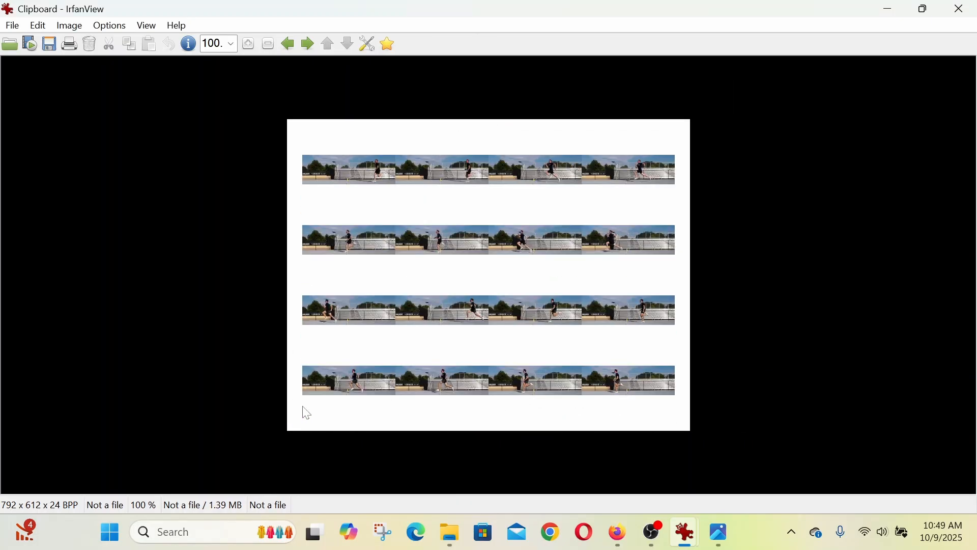
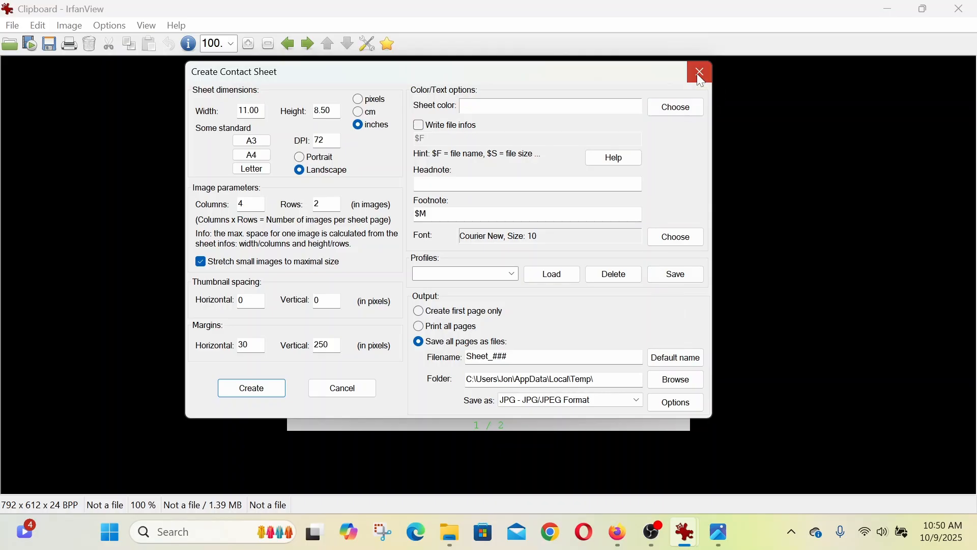
- Close the contact sheet settings, open the first cropped image, and multiply its 1601-pixel width by 4 in Calculator
{"action": "left_click", "coordinate": [699, 73]}
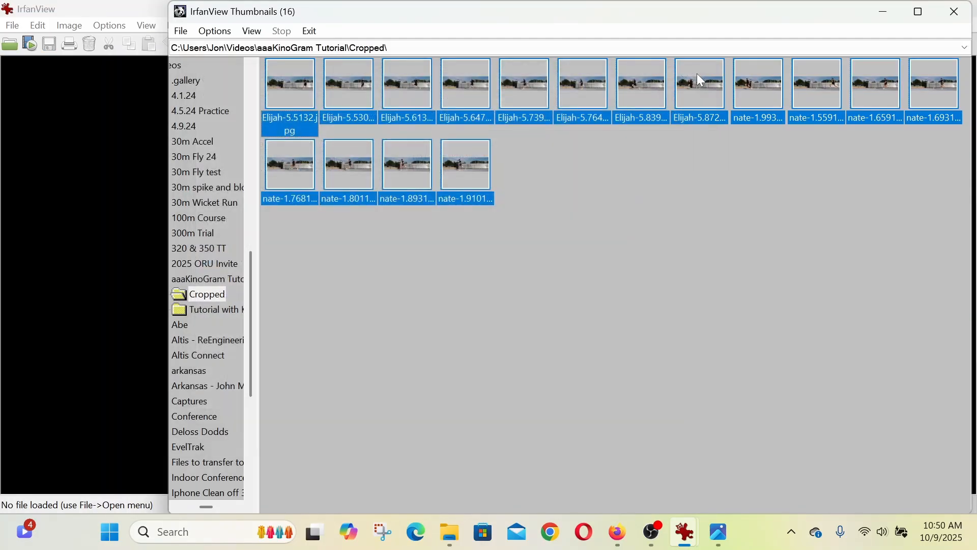
{"action": "double_click", "coordinate": [302, 90]}
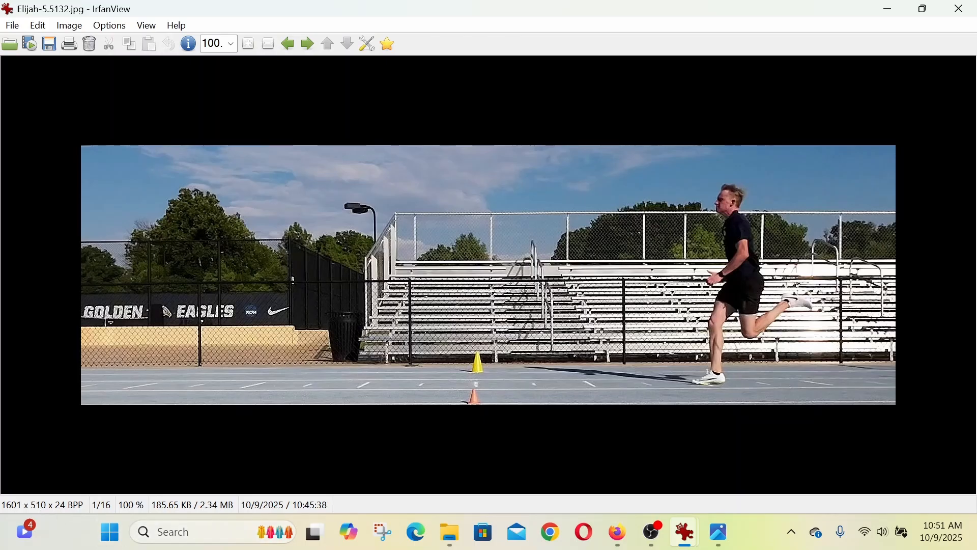
{"action": "left_click", "coordinate": [179, 534]}
{"action": "type", "text": "calculator"}
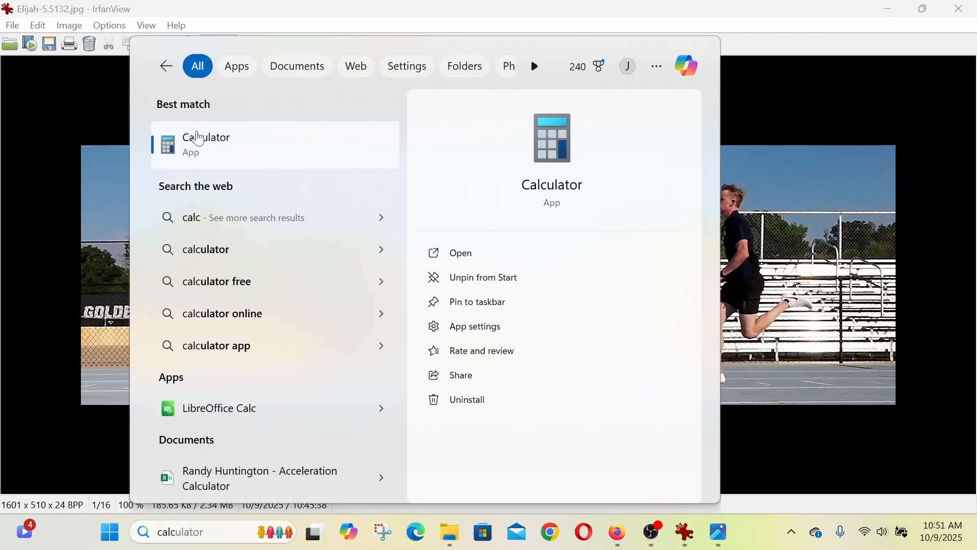
{"action": "left_click", "coordinate": [199, 138]}
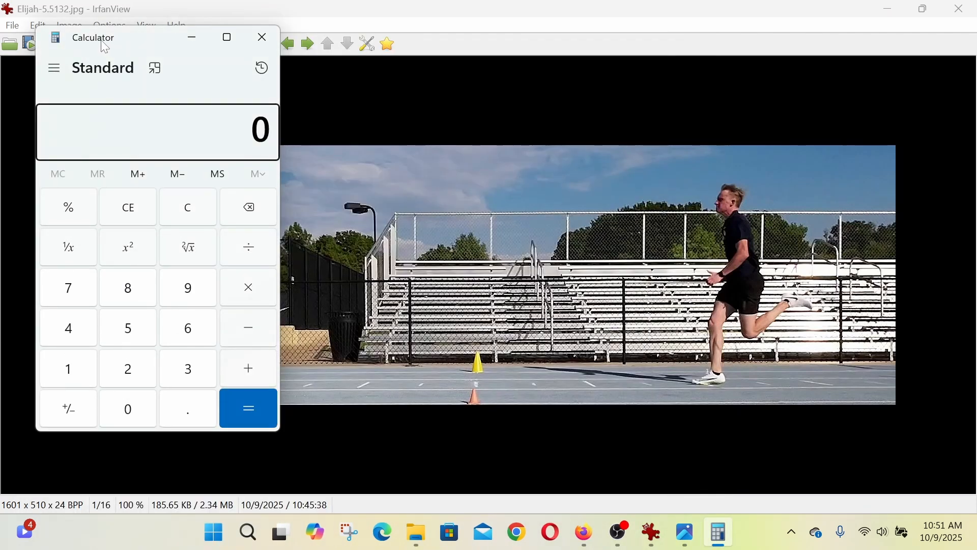
{"action": "left_click_drag", "start_coordinate": [96, 45], "coordinate": [562, 92]}
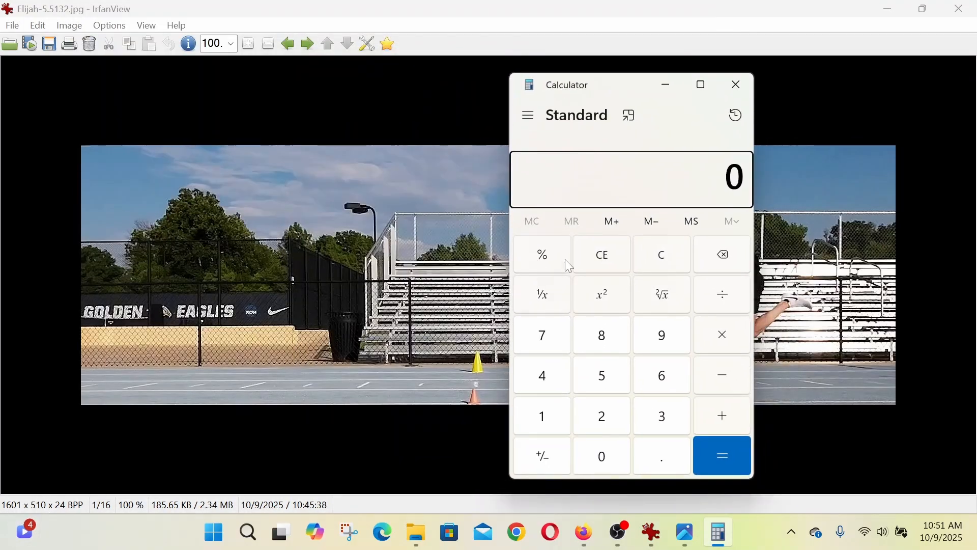
{"action": "type", "text": "1"}
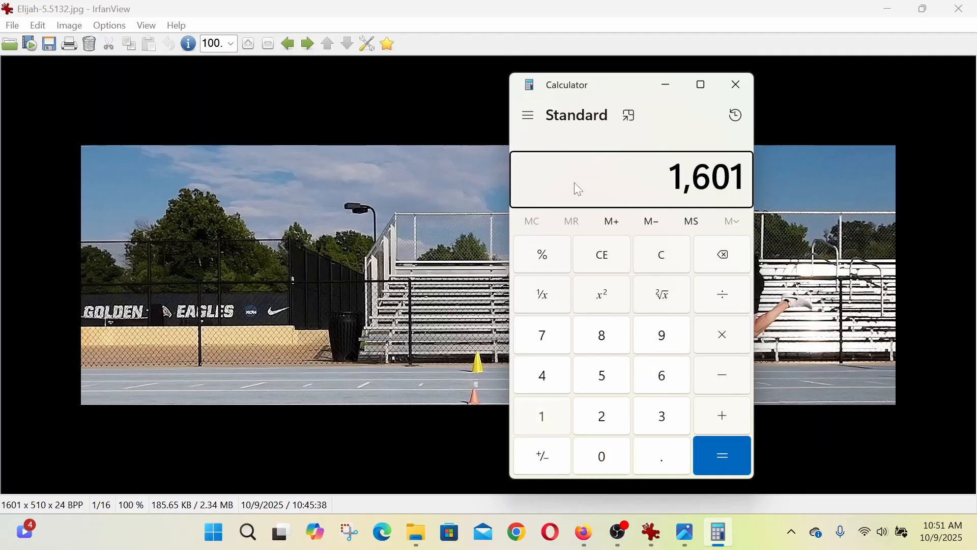
{"action": "type", "text": "601*4"}
{"action": "key", "text": "Return"}
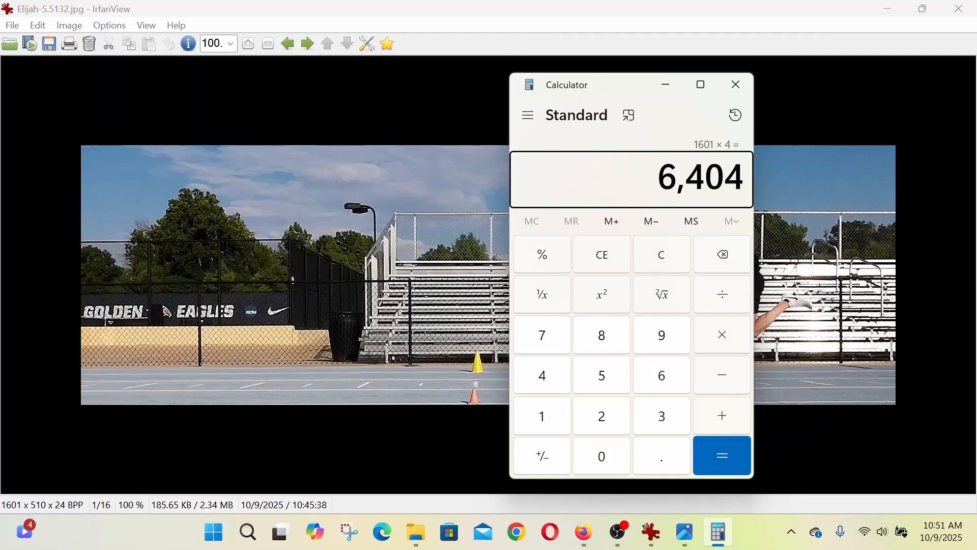
- Multiply the cropped image's 510-pixel height by 2 in Calculator for the sheet height
{"action": "left_click_drag", "start_coordinate": [657, 175], "coordinate": [744, 176]}
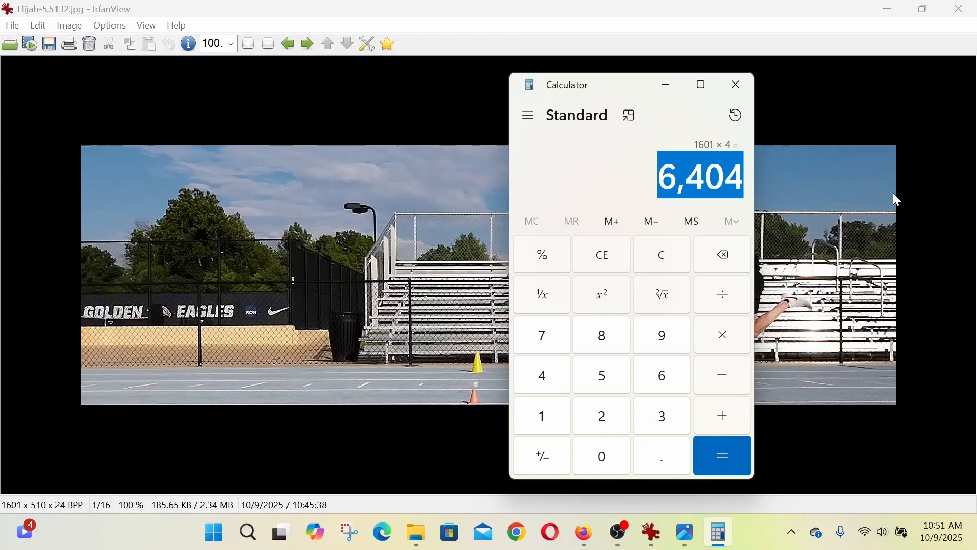
{"action": "type", "text": "51"}
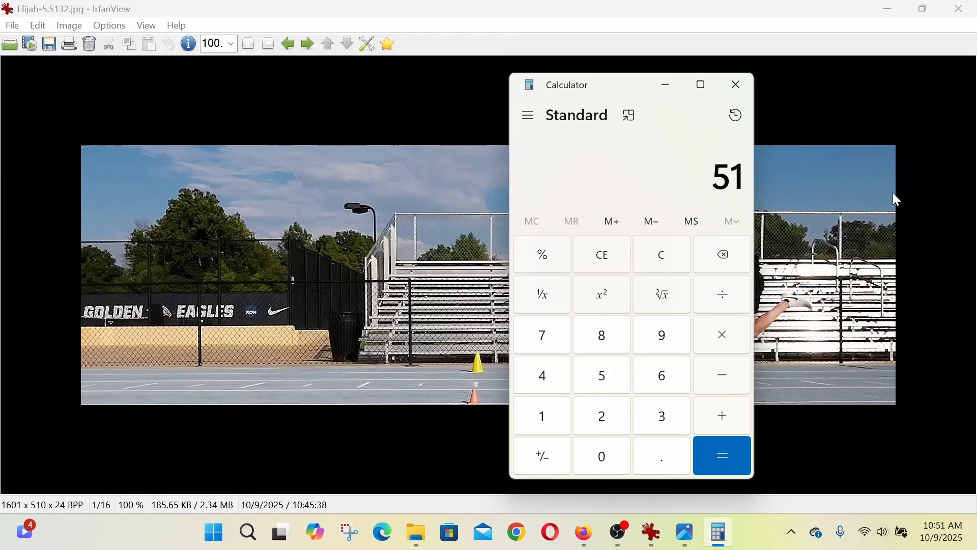
{"action": "type", "text": "0*"}
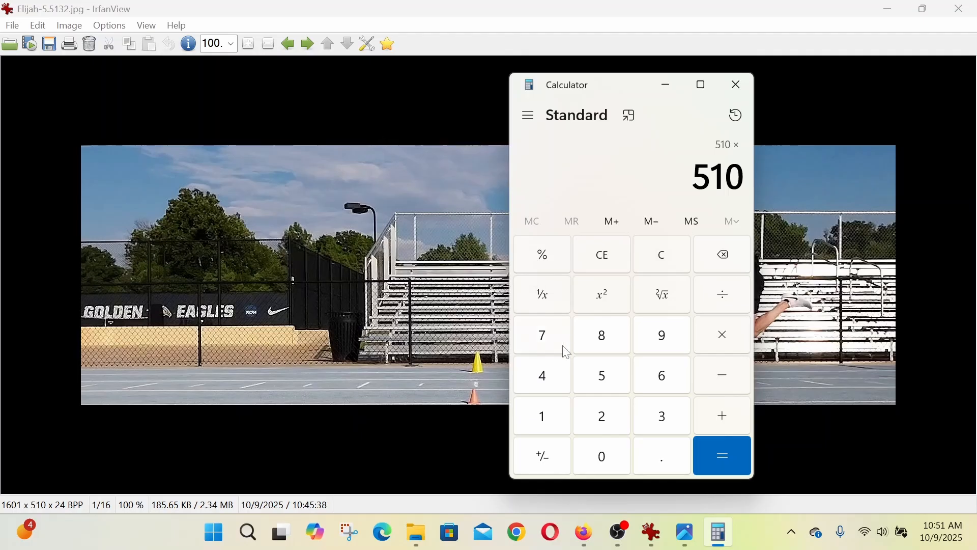
{"action": "key", "text": "2"}
{"action": "left_click", "coordinate": [714, 453]}
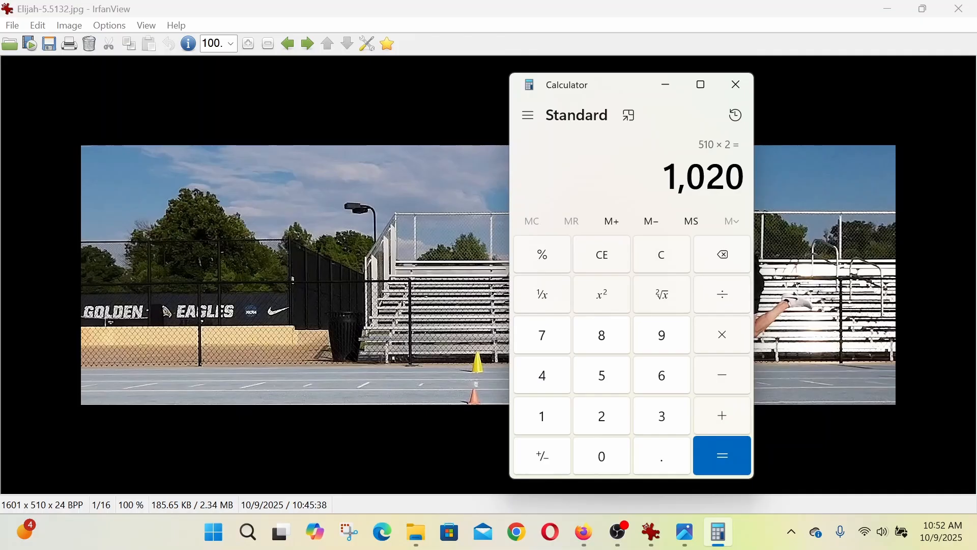
- Return to the IrfanView thumbnails of the Cropped folder and start a contact sheet from all its images
{"action": "left_click", "coordinate": [417, 98]}
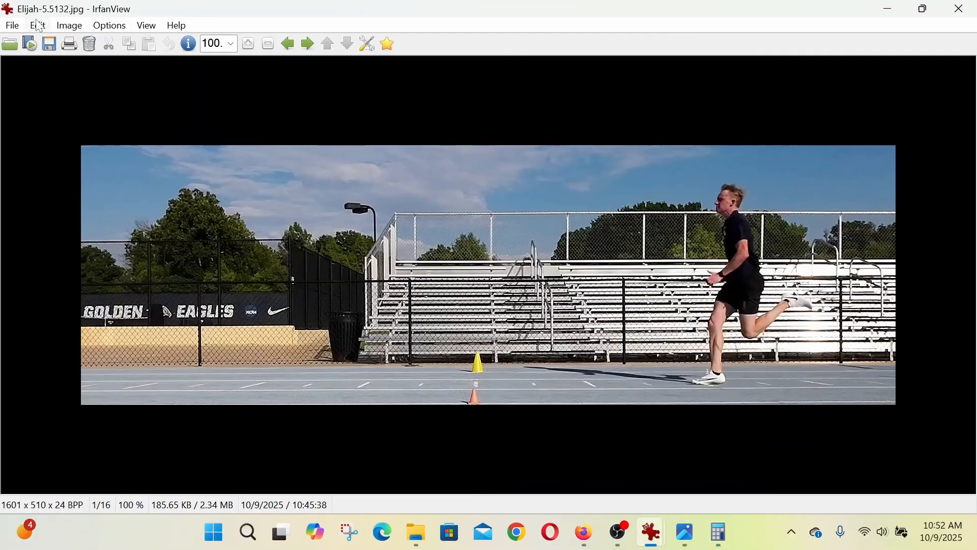
{"action": "left_click", "coordinate": [11, 31]}
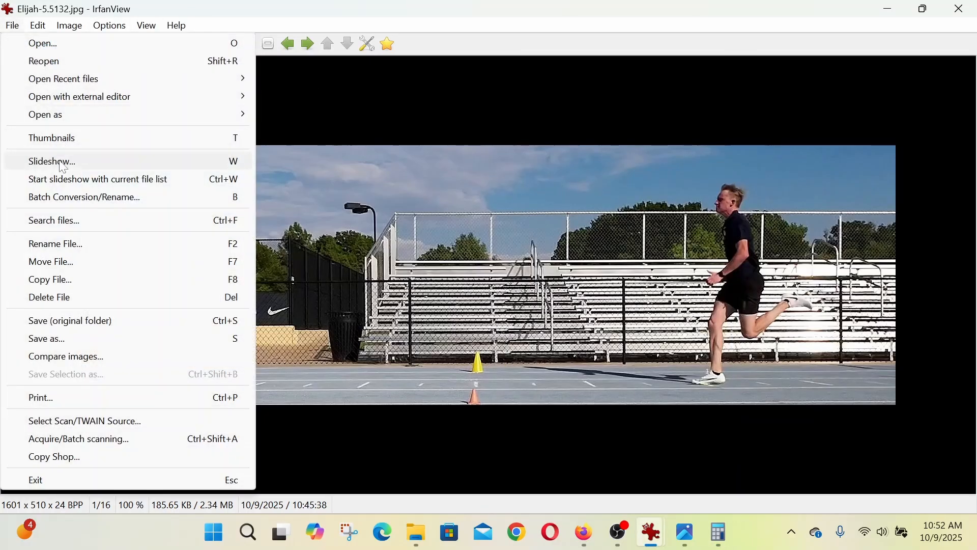
{"action": "key", "text": "Escape"}
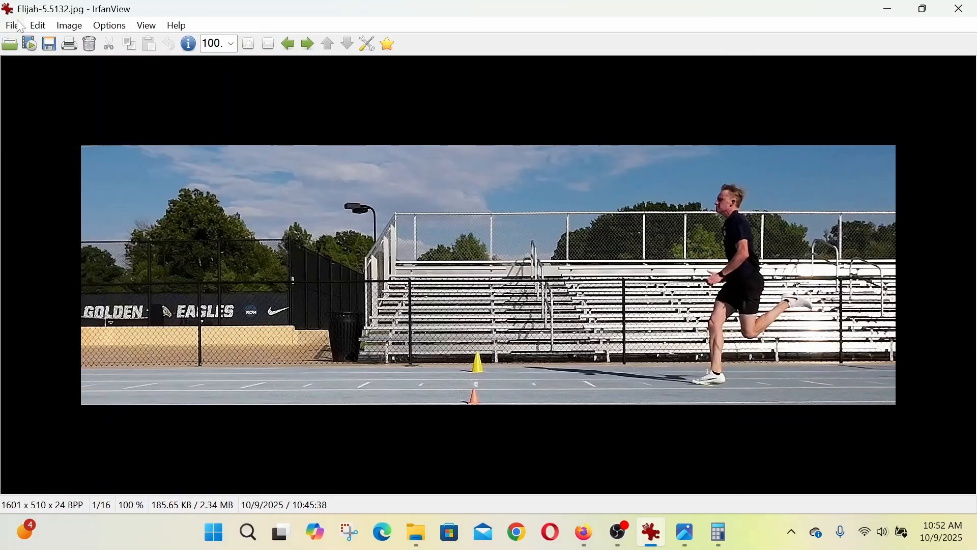
{"action": "left_click", "coordinate": [11, 26]}
{"action": "left_click", "coordinate": [71, 136]}
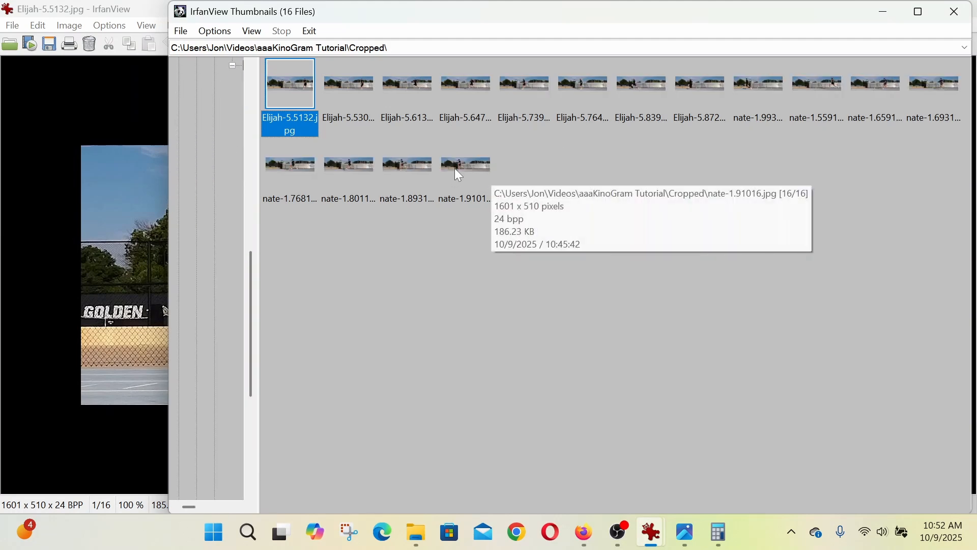
{"action": "key", "text": "ctrl+a"}
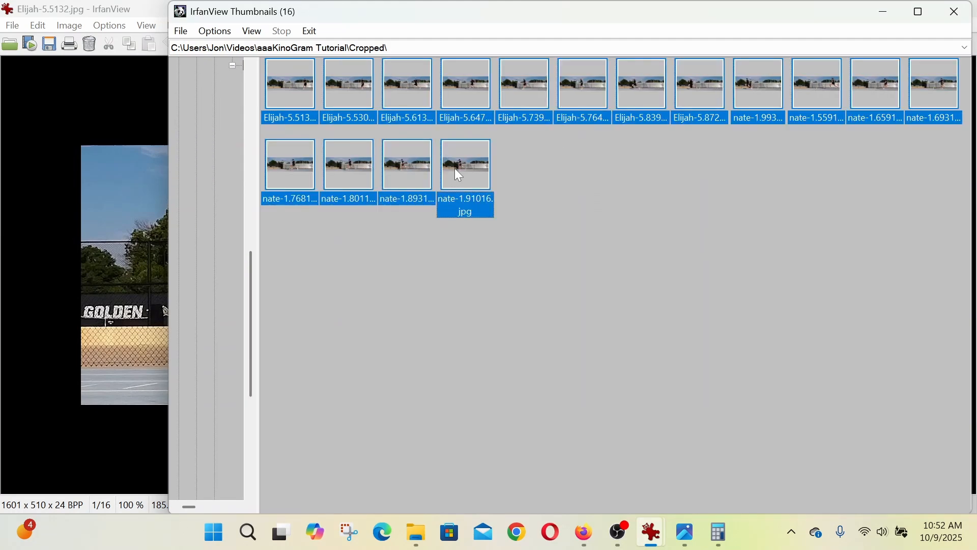
{"action": "right_click", "coordinate": [284, 81]}
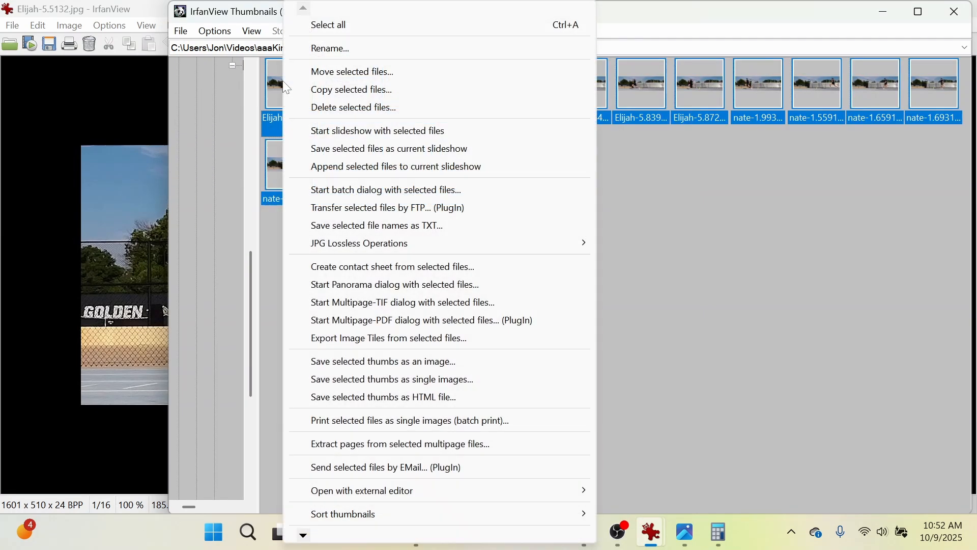
{"action": "left_click", "coordinate": [386, 266]}
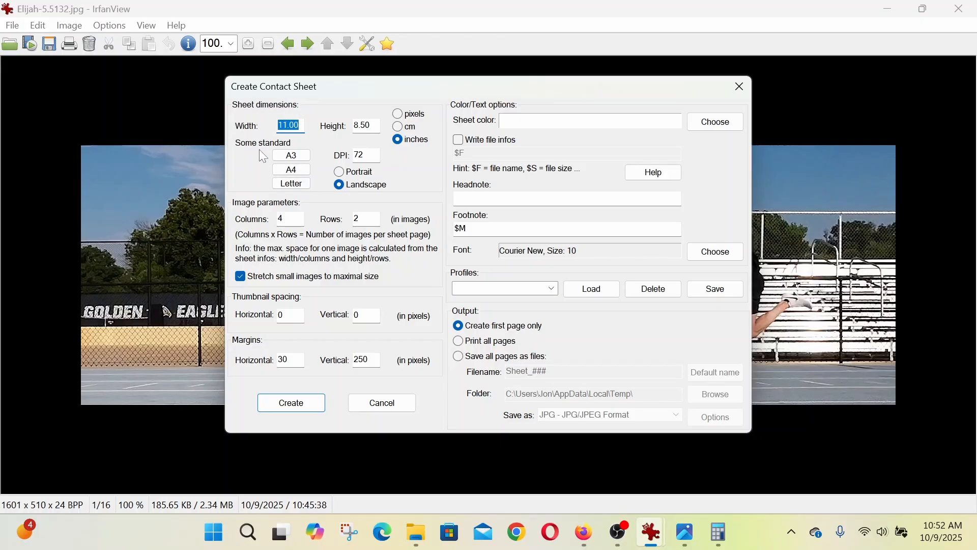
- Switch the sheet dimensions to pixels and enter a width of 6404 and a height of 1202
{"action": "left_click", "coordinate": [398, 114]}
{"action": "double_click", "coordinate": [291, 125]}
{"action": "type", "text": "6404"}
{"action": "key", "text": "Tab"}
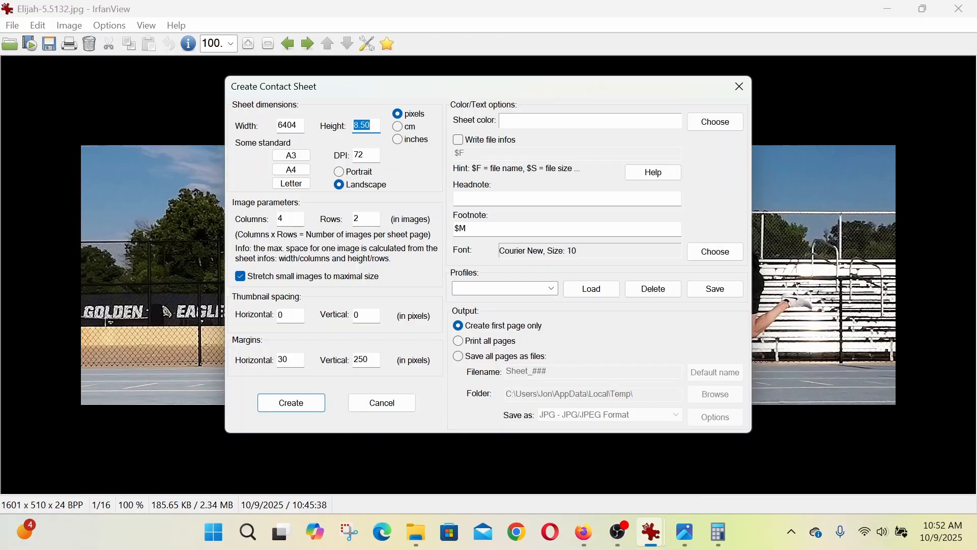
{"action": "type", "text": "1202"}
- Check the calculated sheet height in Calculator and correct the contact sheet's height to 1020 pixels
{"action": "left_click", "coordinate": [719, 533]}
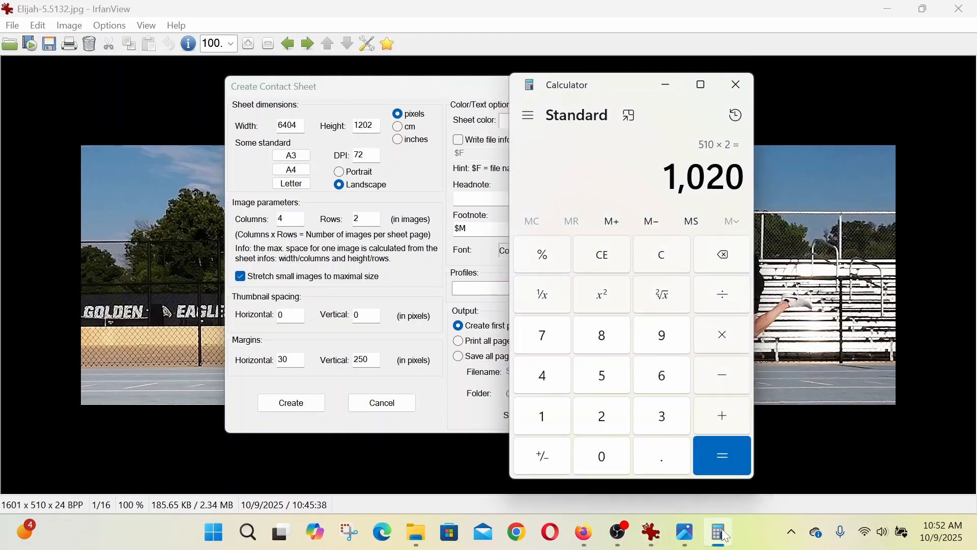
{"action": "left_click", "coordinate": [352, 87]}
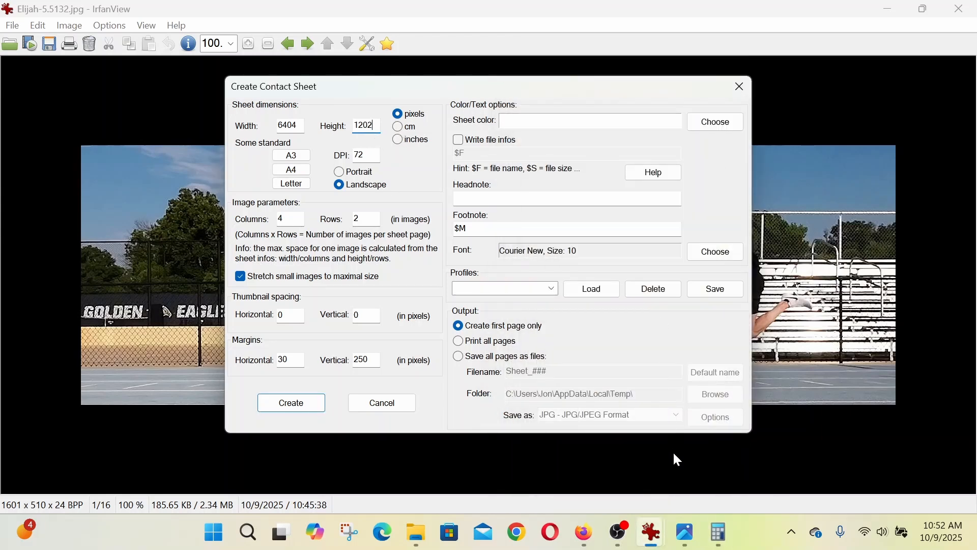
{"action": "left_click", "coordinate": [719, 532]}
{"action": "left_click", "coordinate": [721, 543]}
{"action": "key", "text": "BackSpace"}
{"action": "key", "text": "BackSpace"}
{"action": "key", "text": "BackSpace"}
{"action": "type", "text": "020"}
- Enlarge the contact sheet to a width of 6500 pixels and a height of 1100 pixels
{"action": "double_click", "coordinate": [362, 359]}
{"action": "left_click", "coordinate": [298, 126]}
{"action": "type", "text": "500"}
{"action": "left_click", "coordinate": [376, 129]}
{"action": "key", "text": "BackSpace"}
{"action": "key", "text": "BackSpace"}
{"action": "key", "text": "BackSpace"}
{"action": "type", "text": "100"}
- Set the horizontal and vertical margins to 50 pixels and create the contact sheet
{"action": "double_click", "coordinate": [362, 360]}
{"action": "type", "text": "50"}
{"action": "key", "text": "shift+Tab"}
{"action": "type", "text": "50"}
{"action": "left_click", "coordinate": [312, 407]}
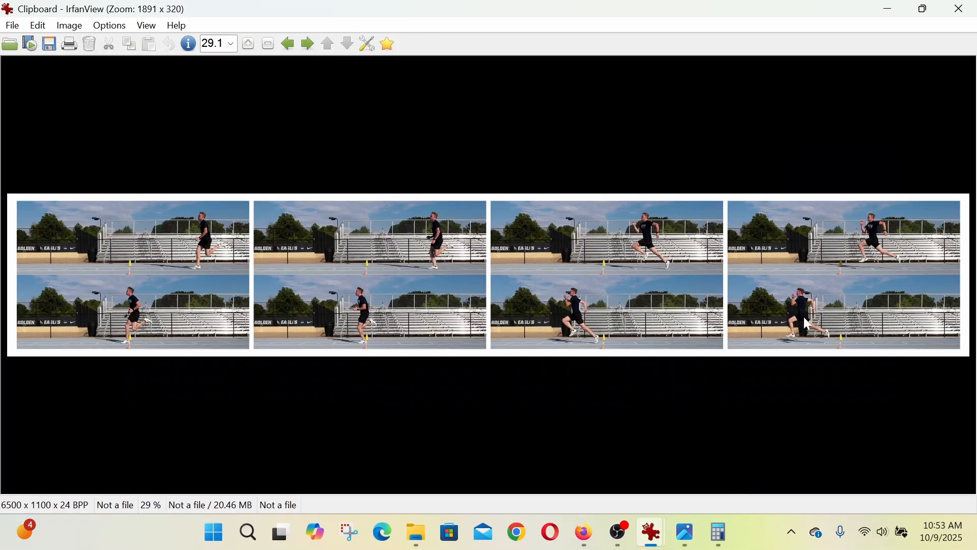
- Reopen the thumbnails of the Cropped folder, select all images, and start another contact sheet from them
{"action": "left_click", "coordinate": [12, 26]}
{"action": "left_click", "coordinate": [65, 137]}
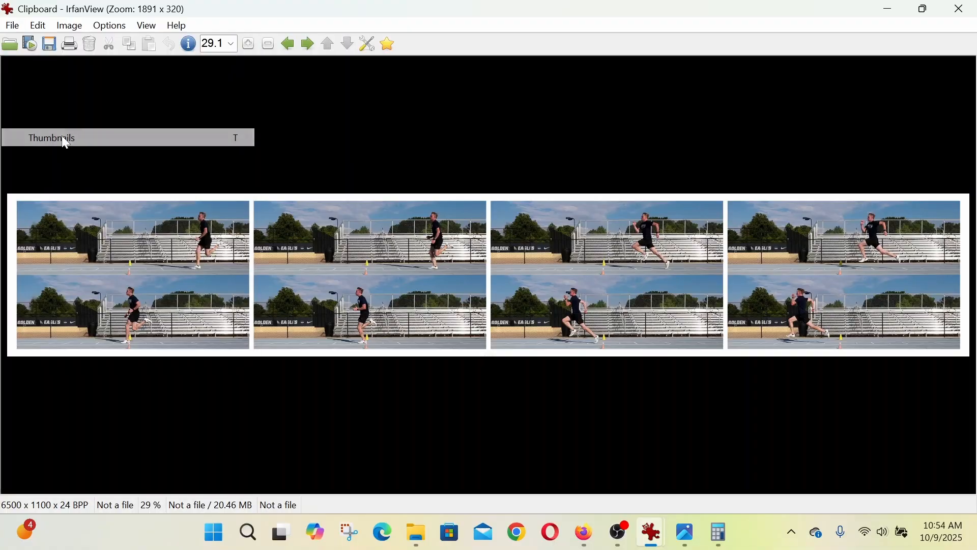
{"action": "left_click", "coordinate": [12, 25]}
{"action": "left_click", "coordinate": [48, 137]}
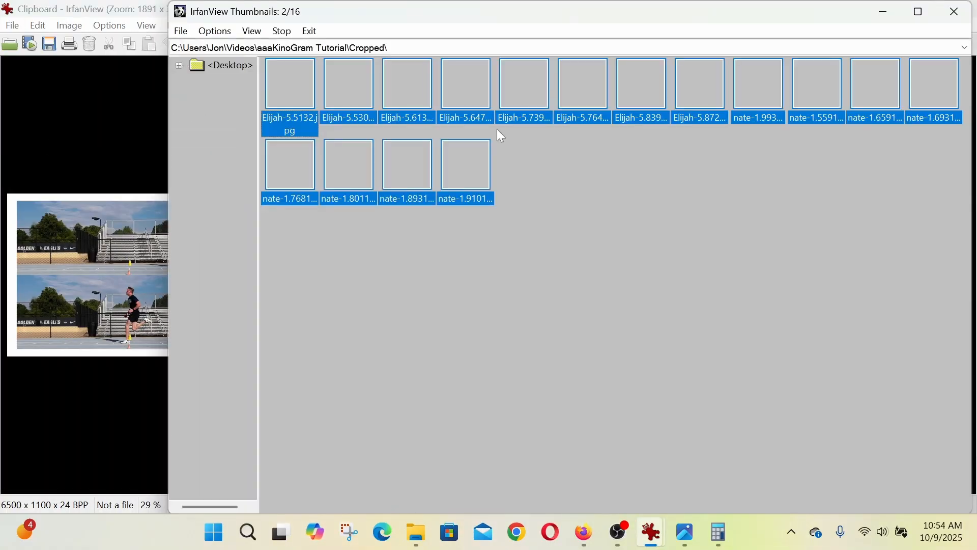
{"action": "key", "text": "ctrl+a"}
{"action": "right_click", "coordinate": [285, 86]}
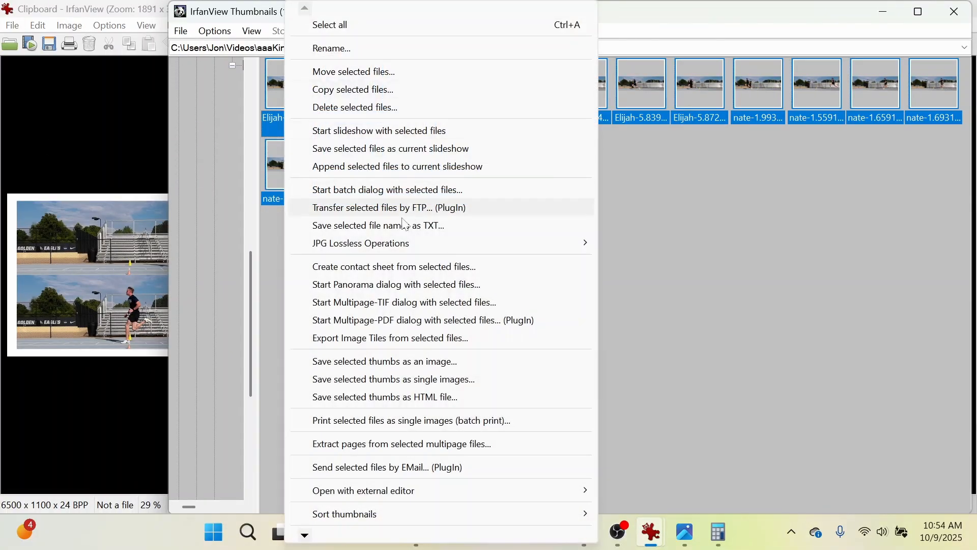
{"action": "left_click", "coordinate": [395, 267]}
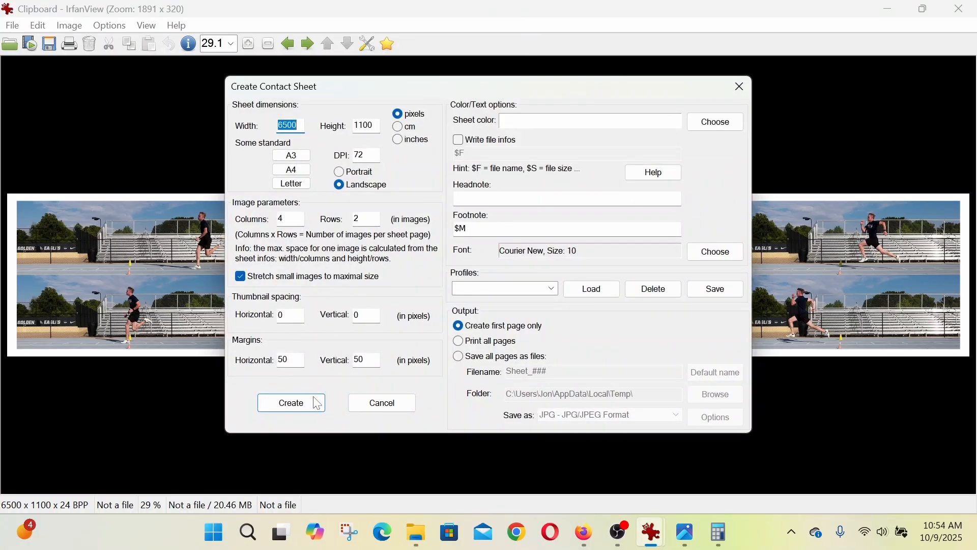
- Create the contact sheets with all pages saved as JPG files in the Cropped folder inside aaaKinoGram Tutorial
{"action": "left_click", "coordinate": [462, 358]}
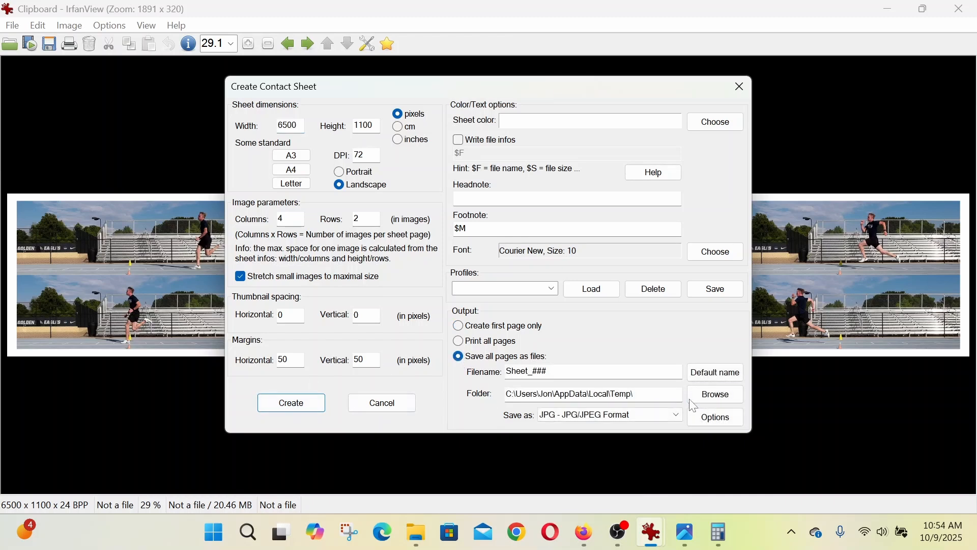
{"action": "left_click", "coordinate": [713, 394]}
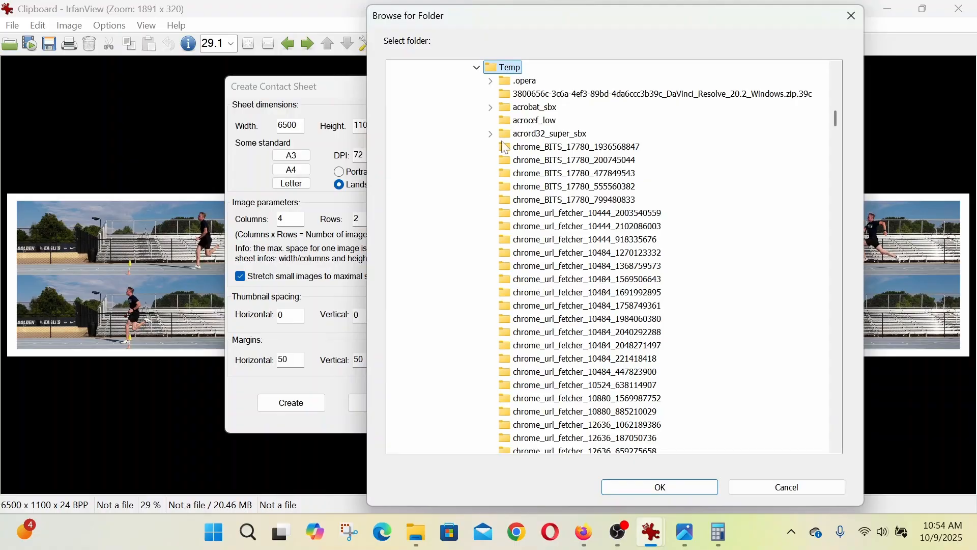
{"action": "left_click", "coordinate": [476, 67]}
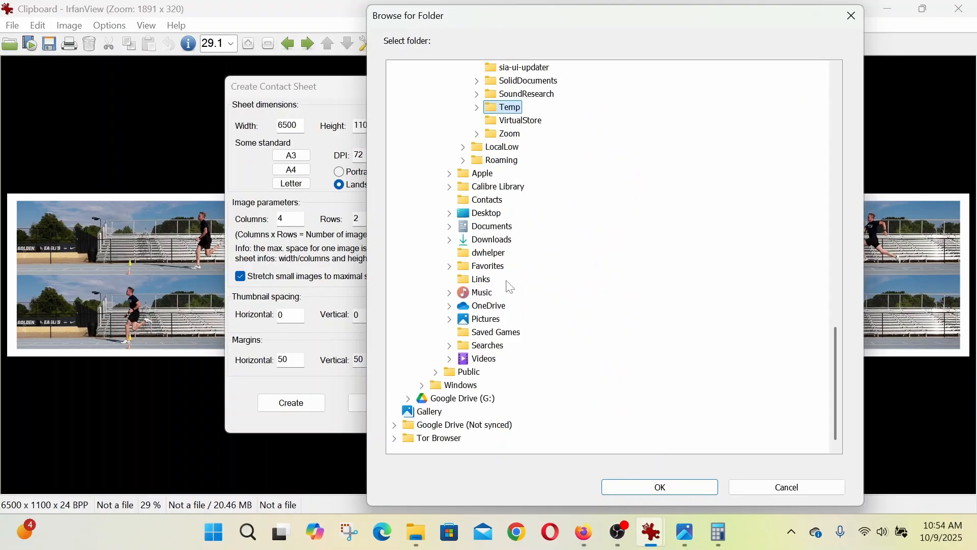
{"action": "scroll", "coordinate": [510, 287], "scroll_direction": "up", "scroll_amount": 3}
{"action": "scroll", "coordinate": [505, 356], "scroll_direction": "up", "scroll_amount": 4}
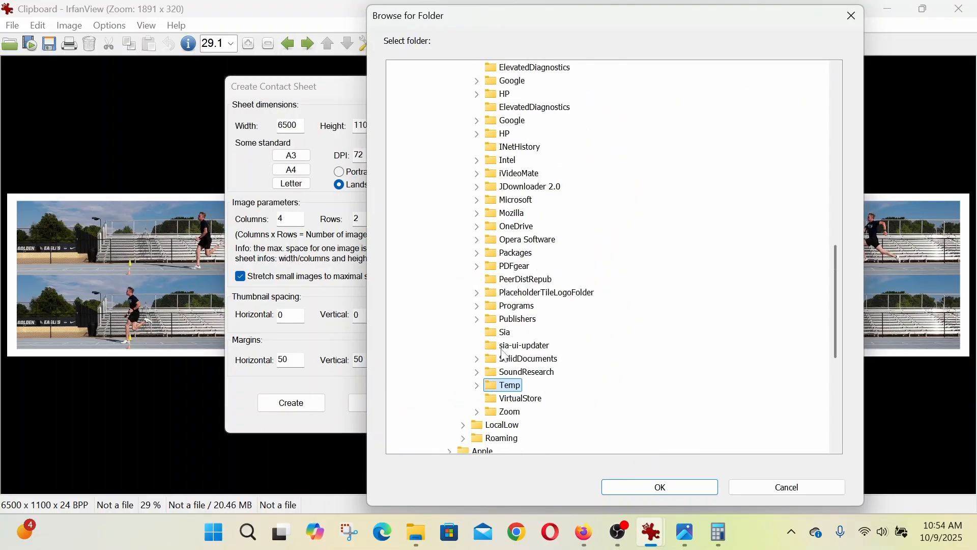
{"action": "scroll", "coordinate": [505, 354], "scroll_direction": "up", "scroll_amount": 12}
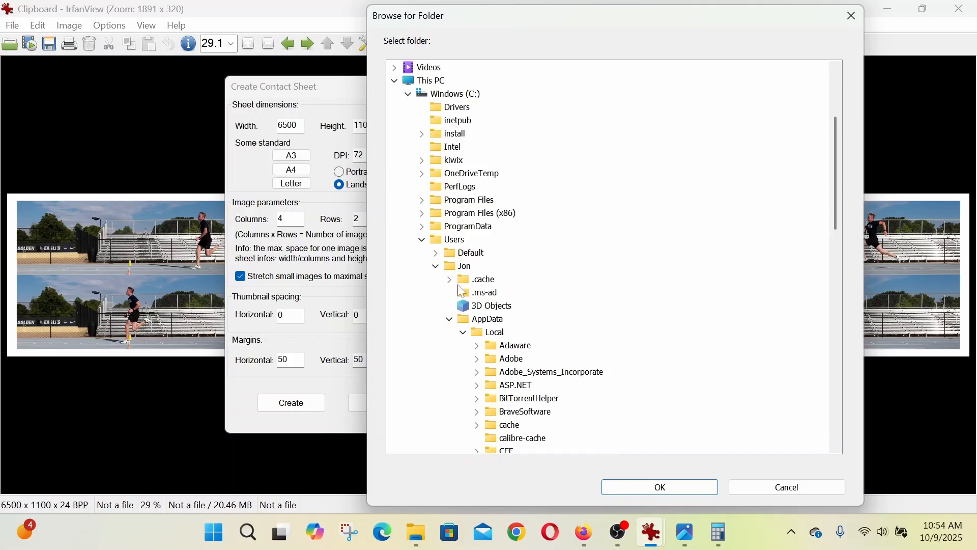
{"action": "scroll", "coordinate": [442, 196], "scroll_direction": "up", "scroll_amount": 4}
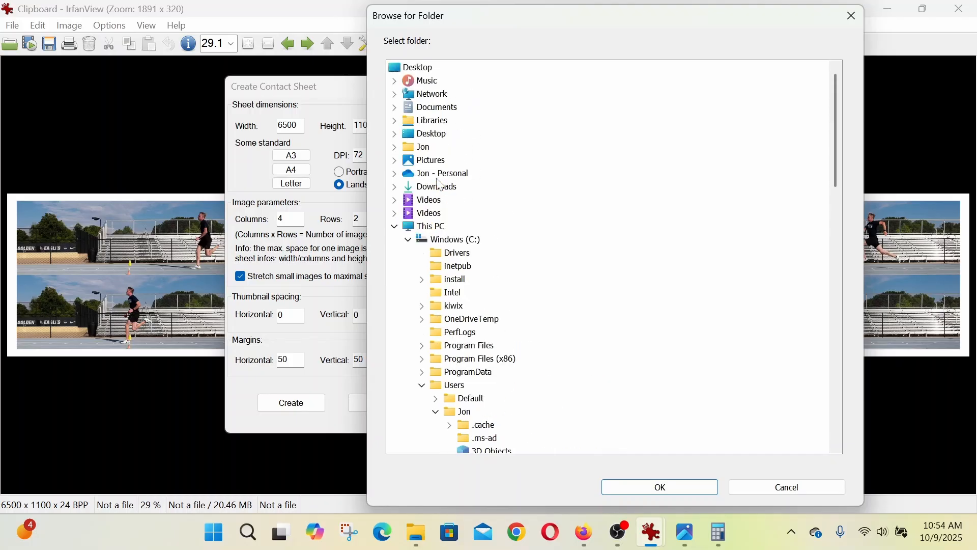
{"action": "left_click", "coordinate": [396, 200]}
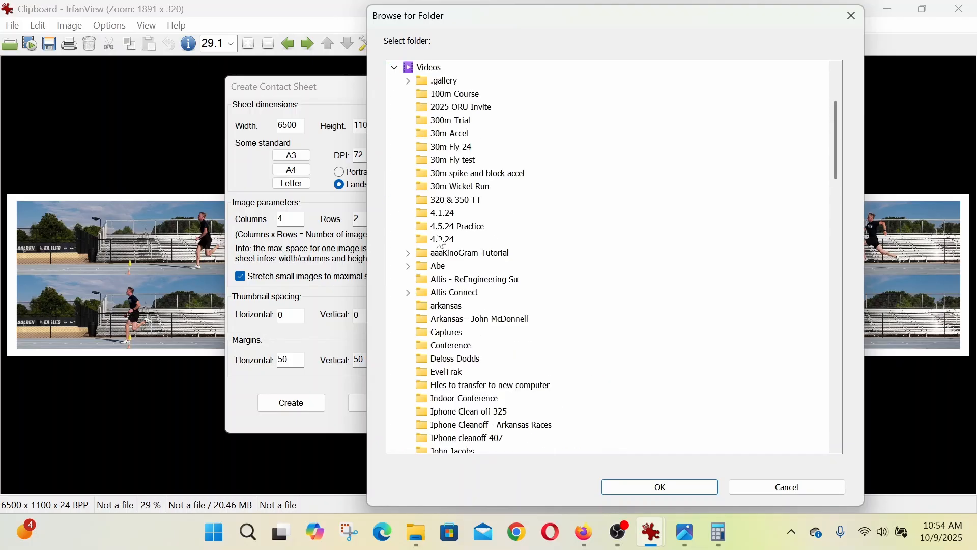
{"action": "scroll", "coordinate": [440, 243], "scroll_direction": "down", "scroll_amount": 3}
{"action": "left_click", "coordinate": [407, 134]}
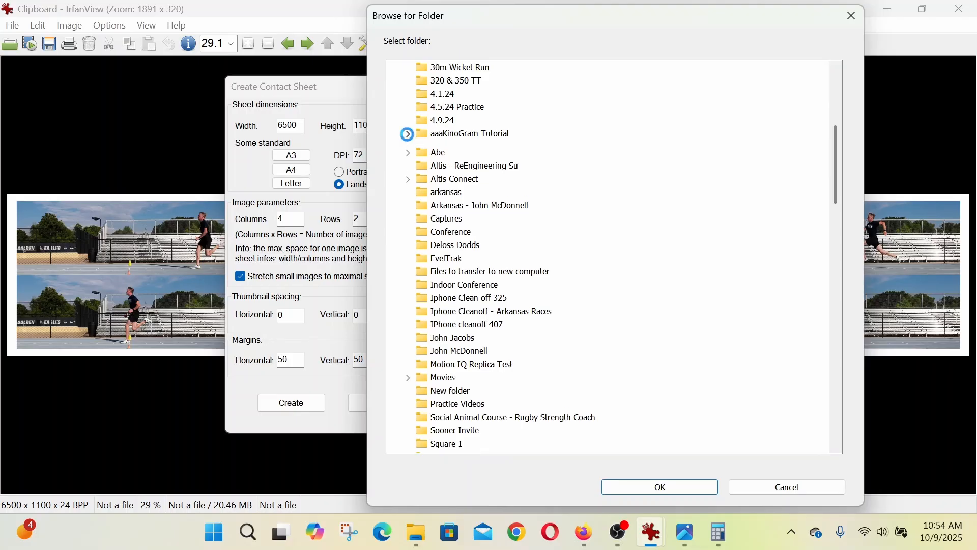
{"action": "left_click", "coordinate": [457, 149]}
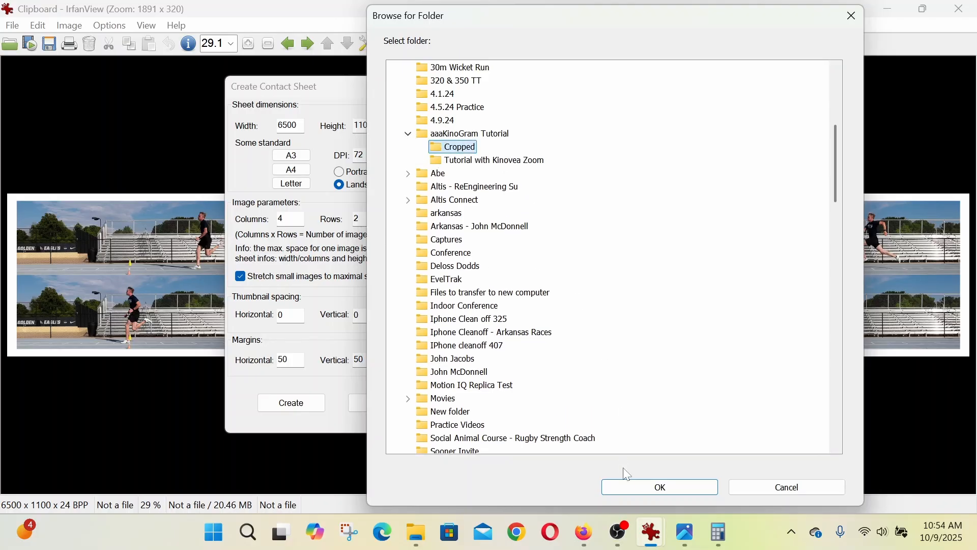
{"action": "left_click", "coordinate": [630, 487]}
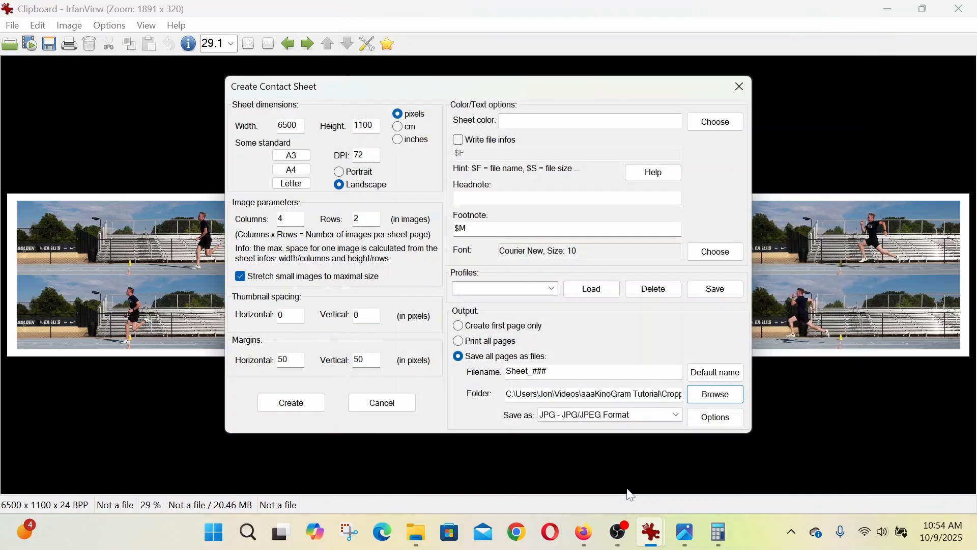
{"action": "left_click", "coordinate": [291, 403]}
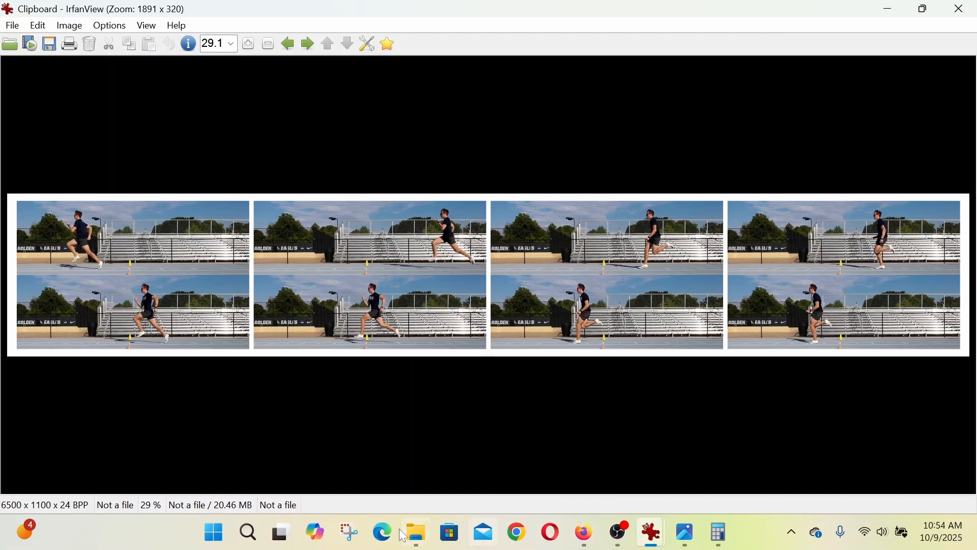
- Switch to File Explorer, open Sheet_001 from the Cropped folder, and examine the runner's stride frames across the full sheet
{"action": "left_click", "coordinate": [417, 532]}
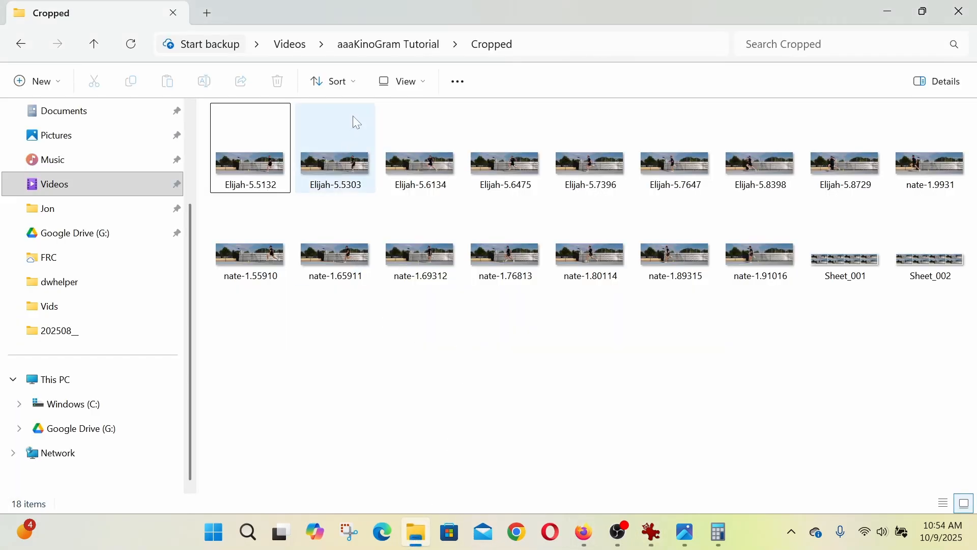
{"action": "left_click", "coordinate": [20, 44]}
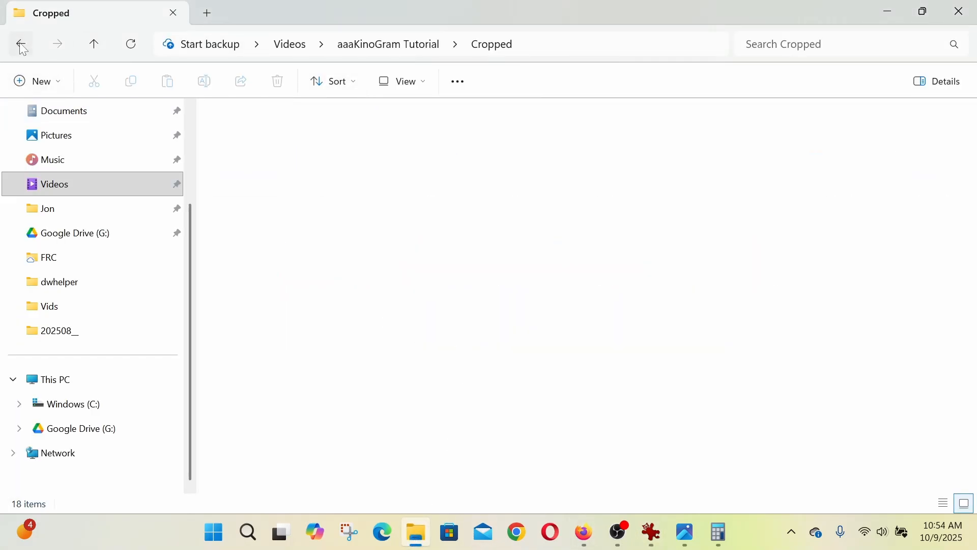
{"action": "double_click", "coordinate": [263, 154]}
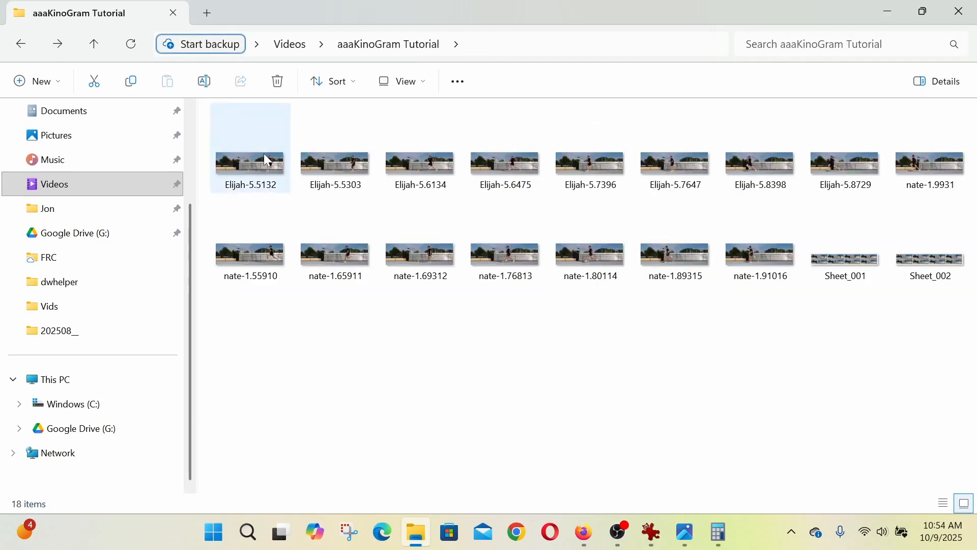
{"action": "double_click", "coordinate": [862, 262]}
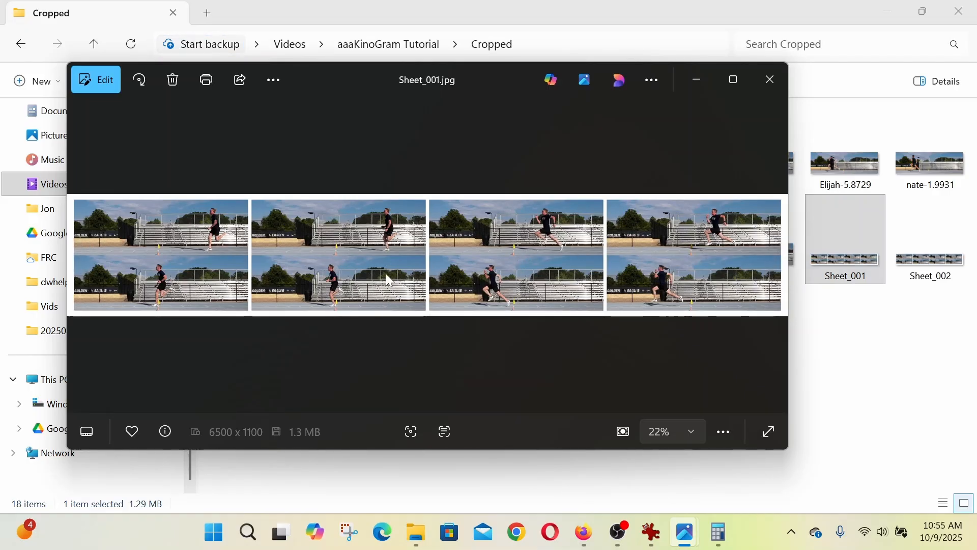
{"action": "left_click", "coordinate": [733, 82]}
{"action": "scroll", "coordinate": [312, 227], "scroll_direction": "up", "scroll_amount": 3}
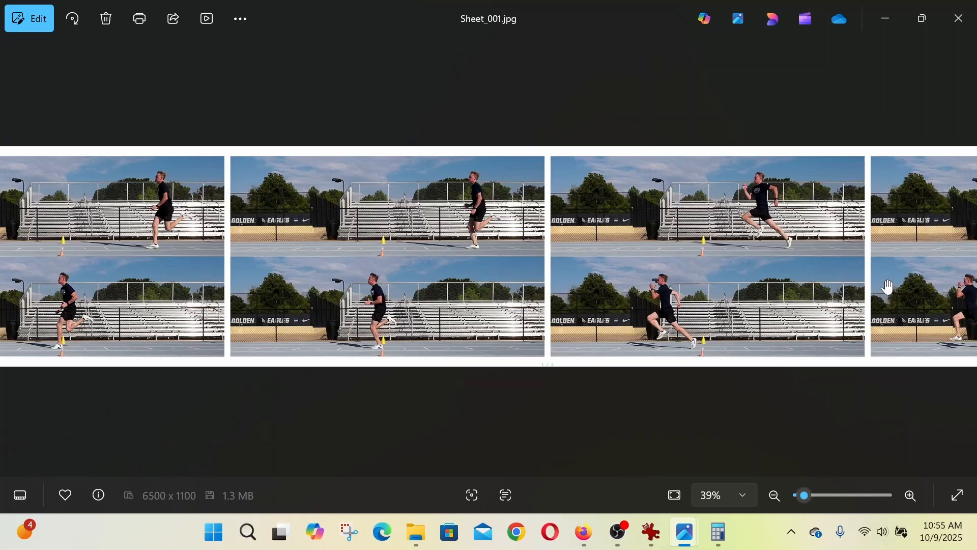
{"action": "left_click_drag", "start_coordinate": [771, 298], "coordinate": [286, 304]}
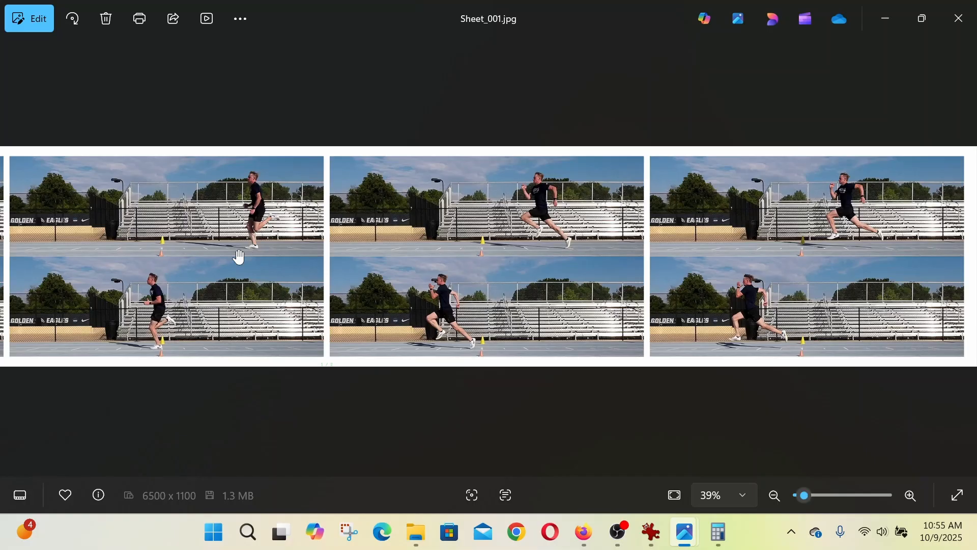
{"action": "left_click_drag", "start_coordinate": [239, 257], "coordinate": [692, 255]}
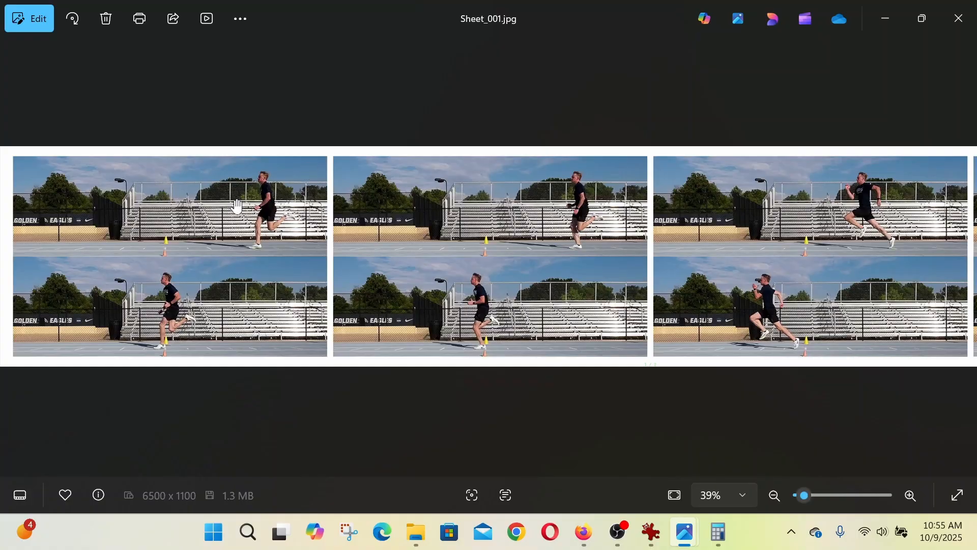
{"action": "mouse_move", "coordinate": [2, 186]}
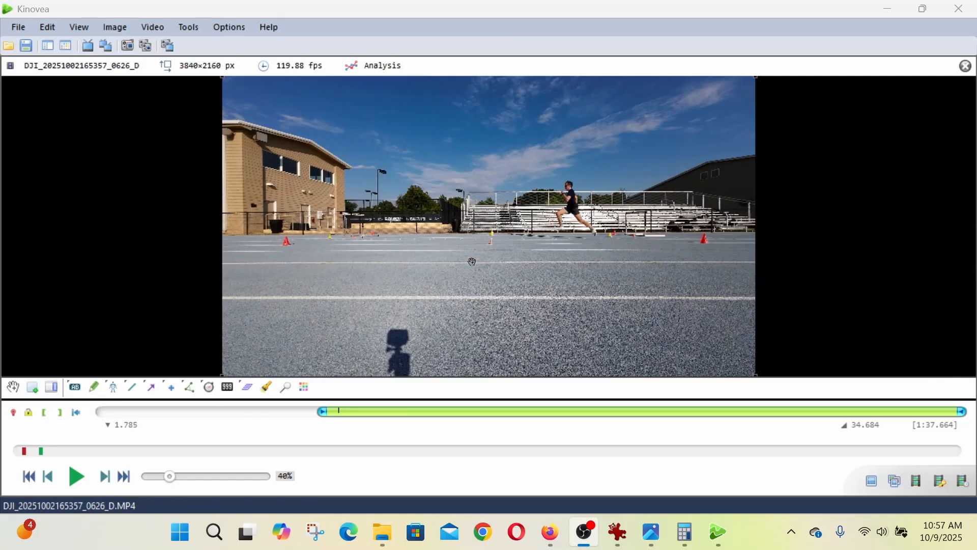
- In Kinovea, step frame by frame through the runner's stride to the ground-contact frame at 1.901
{"action": "key", "text": "Left"}
{"action": "key", "text": "Left"}
{"action": "key", "text": "Left"}
{"action": "key", "text": "Left"}
{"action": "key", "text": "Left"}
{"action": "key", "text": "Left"}
{"action": "key", "text": "Left"}
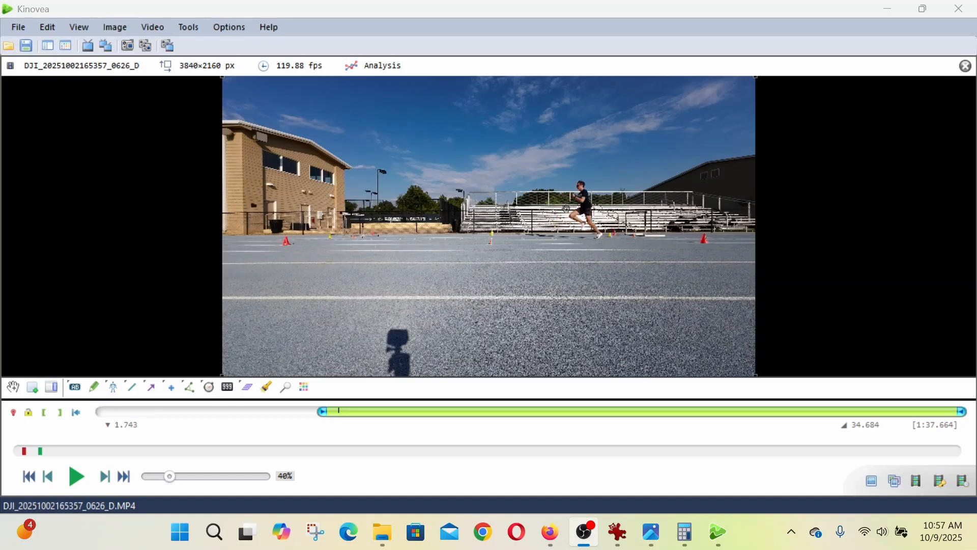
{"action": "key", "text": "Left"}
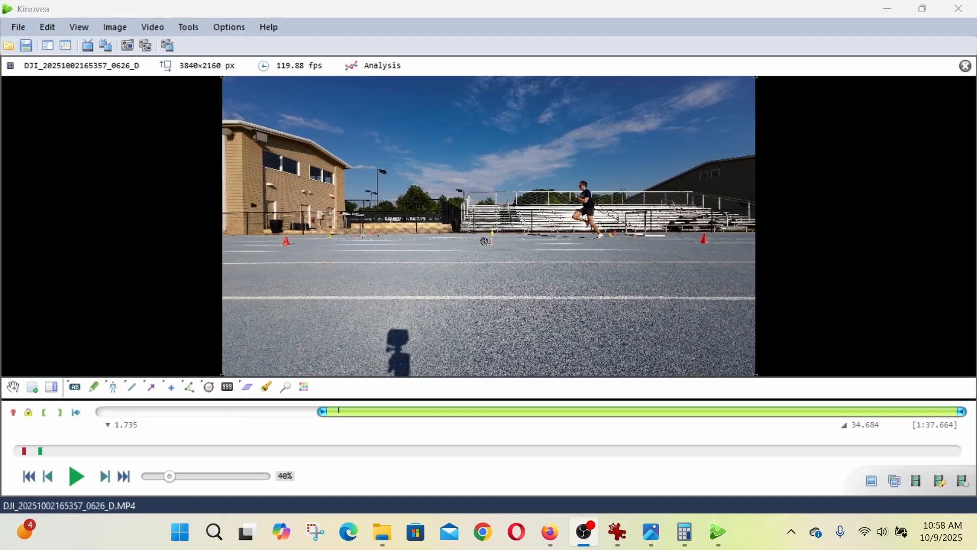
{"action": "key", "text": "Right"}
{"action": "key", "text": "Right"}
{"action": "key", "text": "Right"}
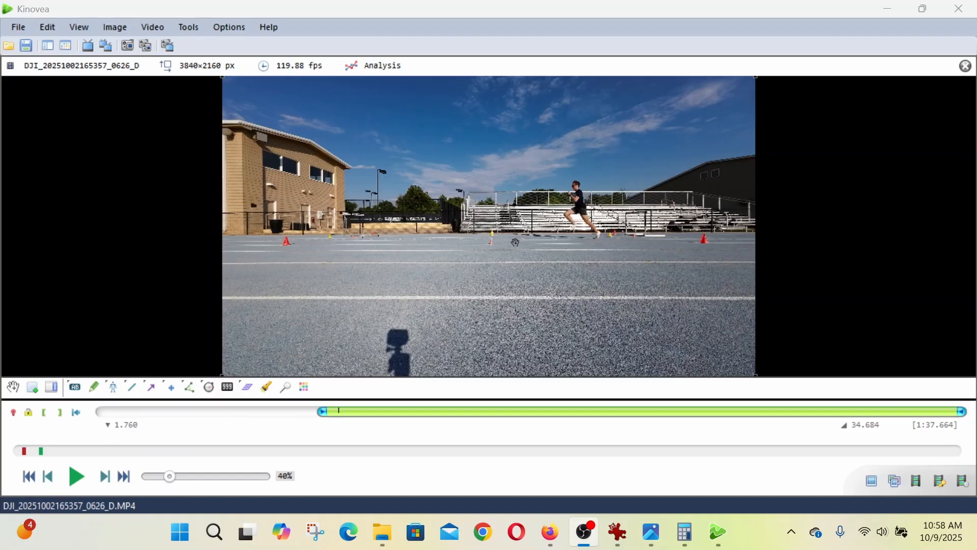
{"action": "key", "text": "Right"}
{"action": "key", "text": "Right"}
{"action": "key", "text": "Right"}
{"action": "key", "text": "Right"}
{"action": "key", "text": "Right"}
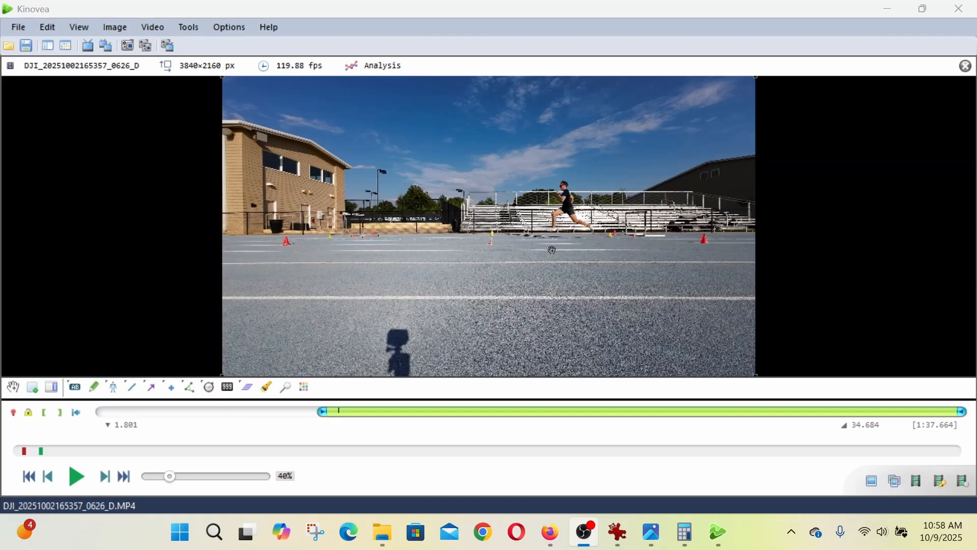
{"action": "key", "text": "Right"}
{"action": "key", "text": "Right"}
{"action": "key", "text": "Right"}
{"action": "key", "text": "Right"}
{"action": "key", "text": "Right"}
{"action": "key", "text": "Right"}
{"action": "key", "text": "Right"}
{"action": "key", "text": "Right"}
{"action": "key", "text": "Right"}
{"action": "key", "text": "Right"}
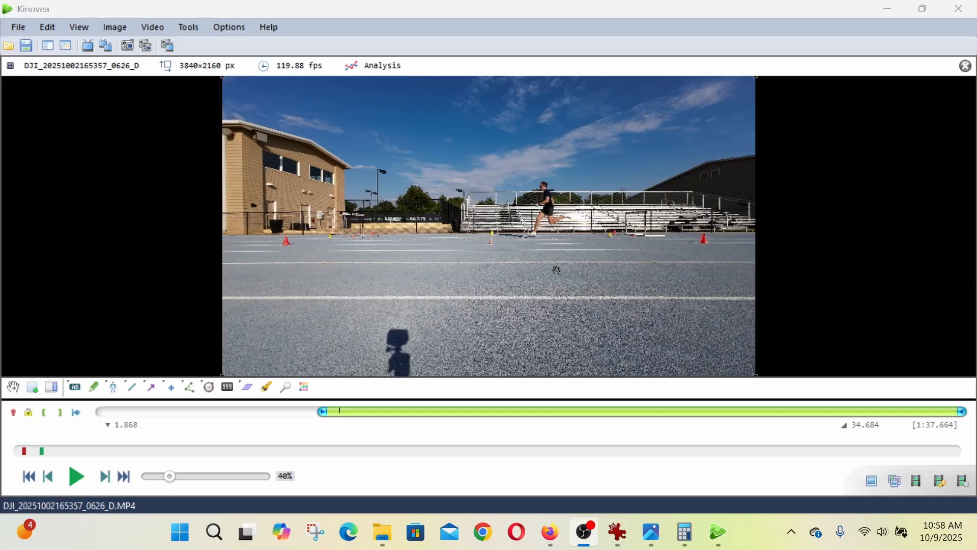
{"action": "key", "text": "Right"}
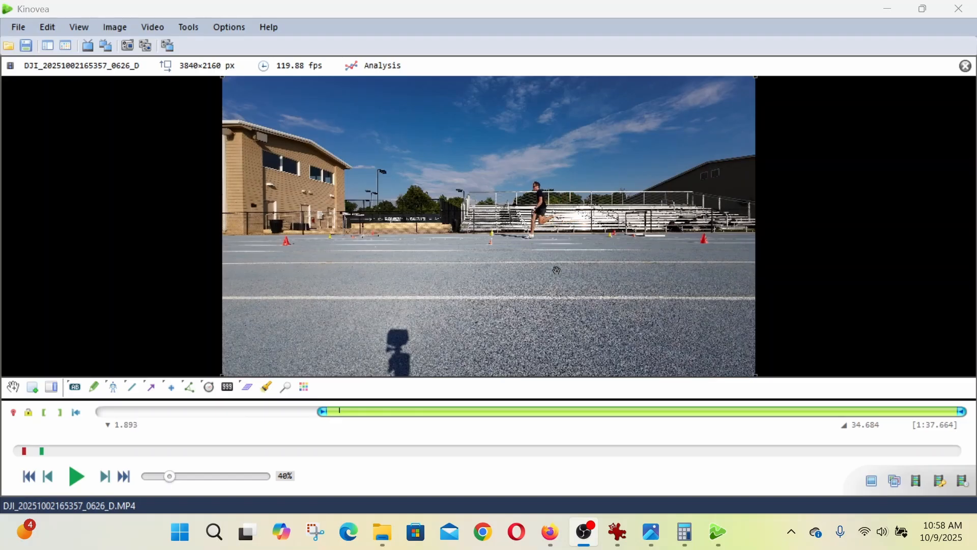
{"action": "key", "text": "Right"}
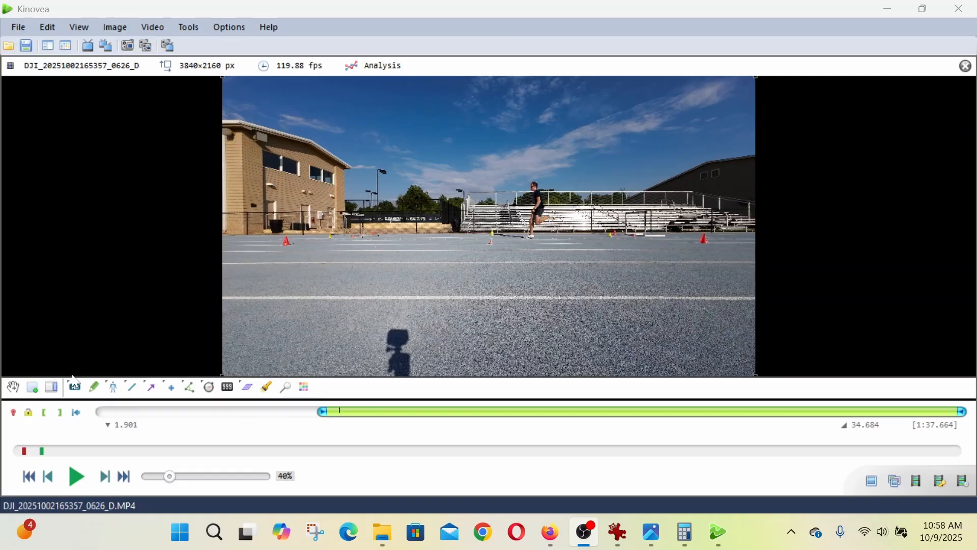
- Add a magnifier to the video frame, then resize and position its area to enclose the runner's whole body
{"action": "left_click", "coordinate": [287, 392]}
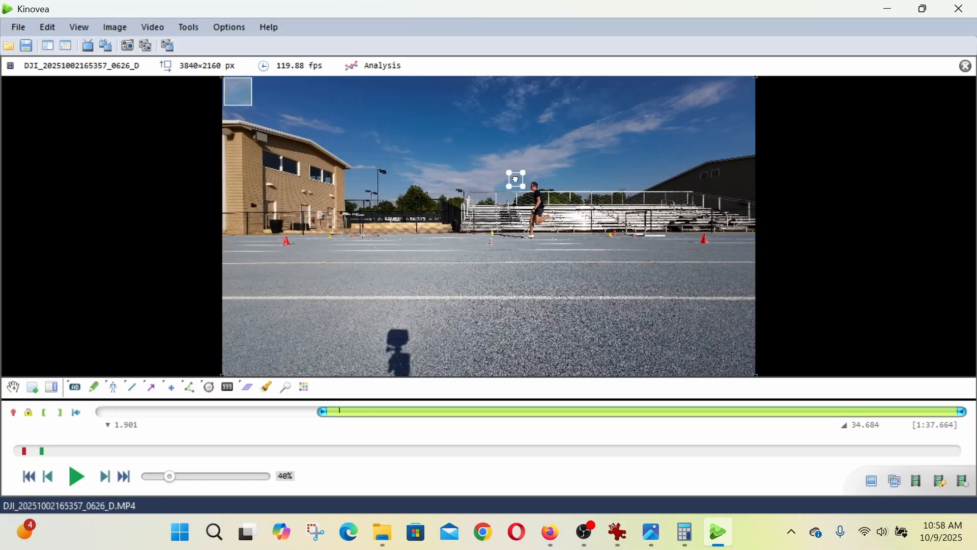
{"action": "left_click_drag", "start_coordinate": [524, 188], "coordinate": [552, 225]}
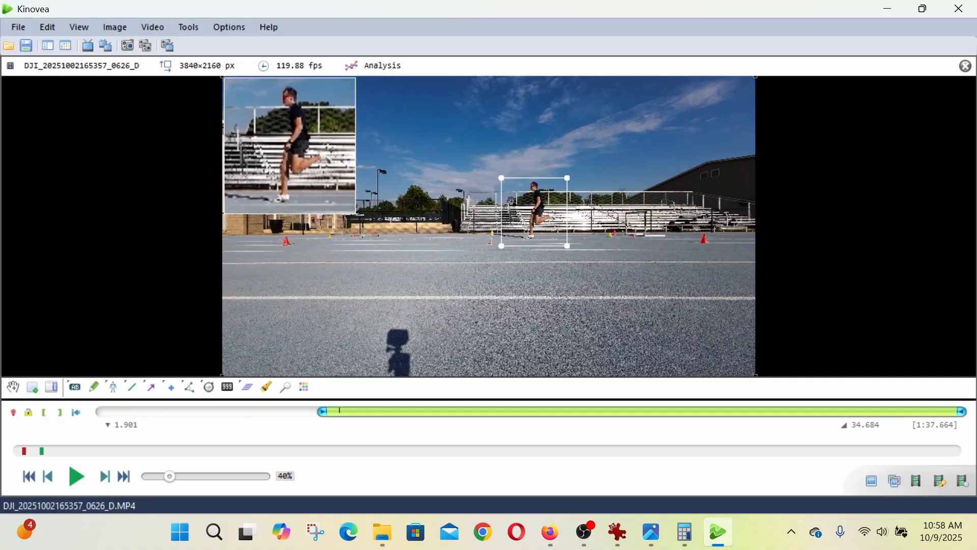
{"action": "left_click_drag", "start_coordinate": [502, 178], "coordinate": [499, 175]}
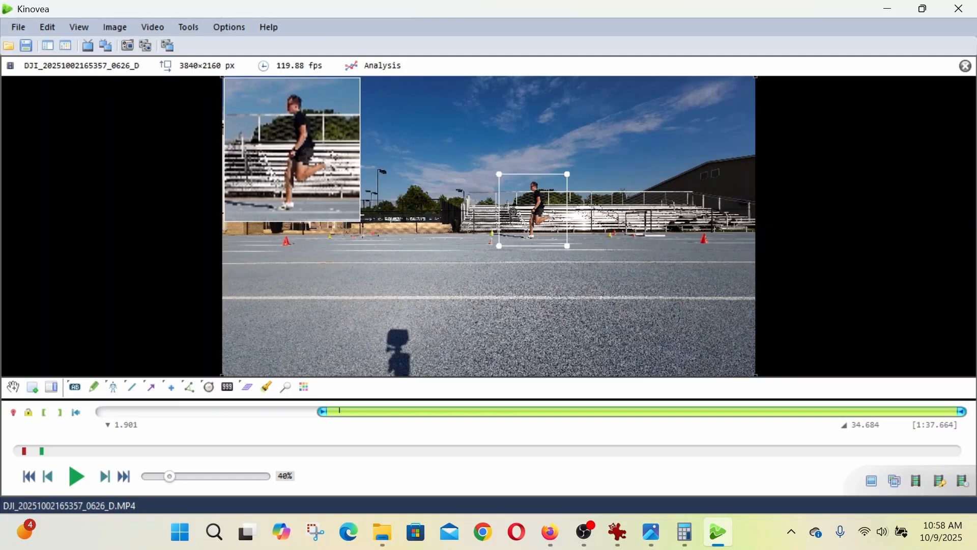
{"action": "left_click_drag", "start_coordinate": [535, 222], "coordinate": [538, 222]}
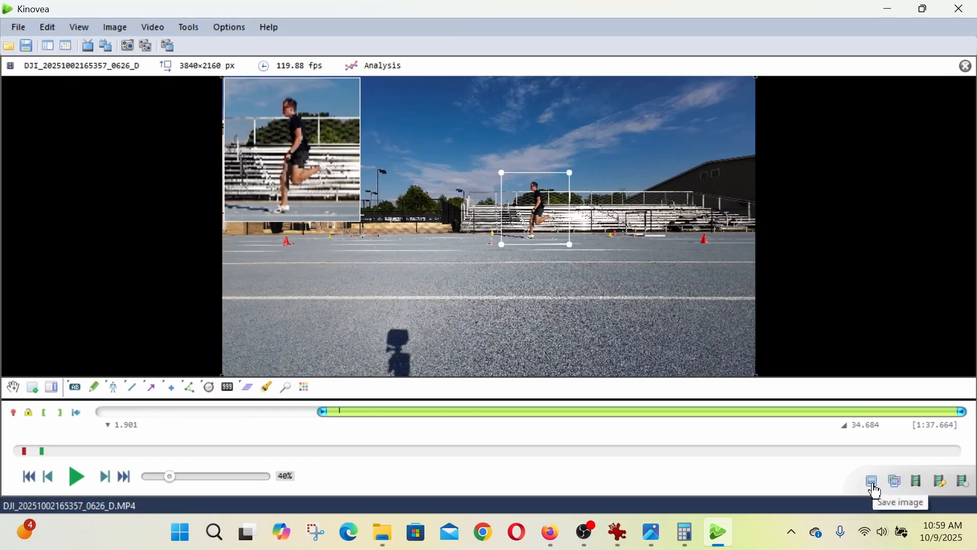
- Save the magnified frame as a JPEG in the Tutorial with Kinovea Zoom folder, named with the runner's first name followed by 1
{"action": "left_click", "coordinate": [873, 484]}
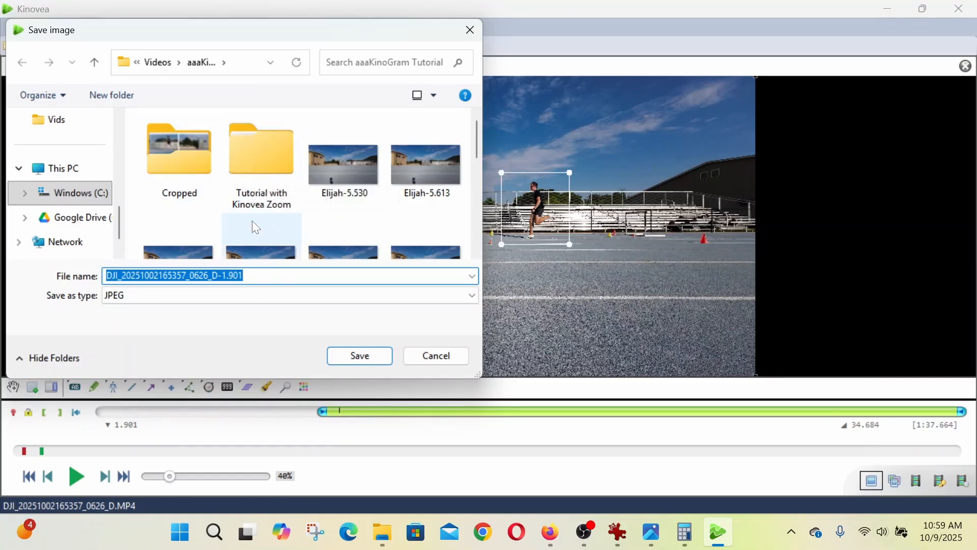
{"action": "double_click", "coordinate": [267, 169]}
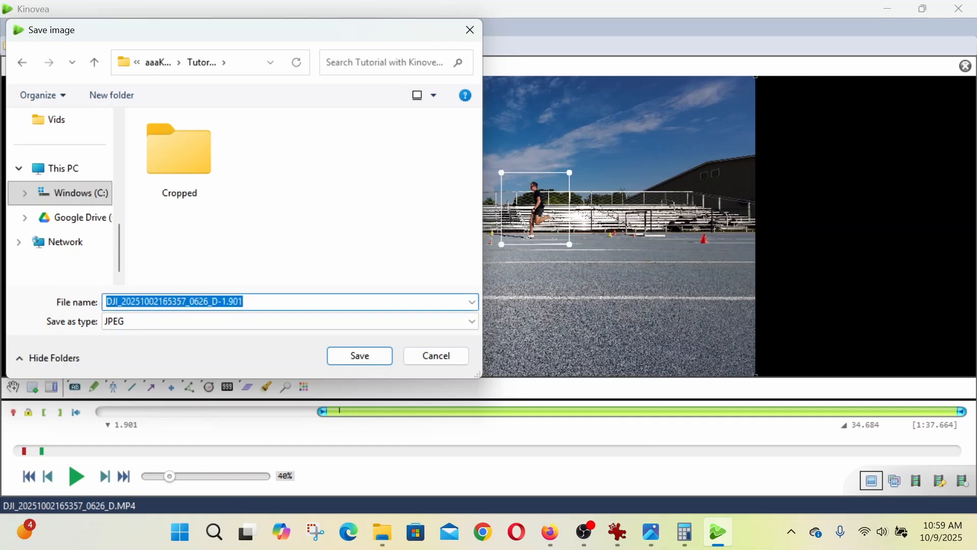
{"action": "type", "text": "nate"}
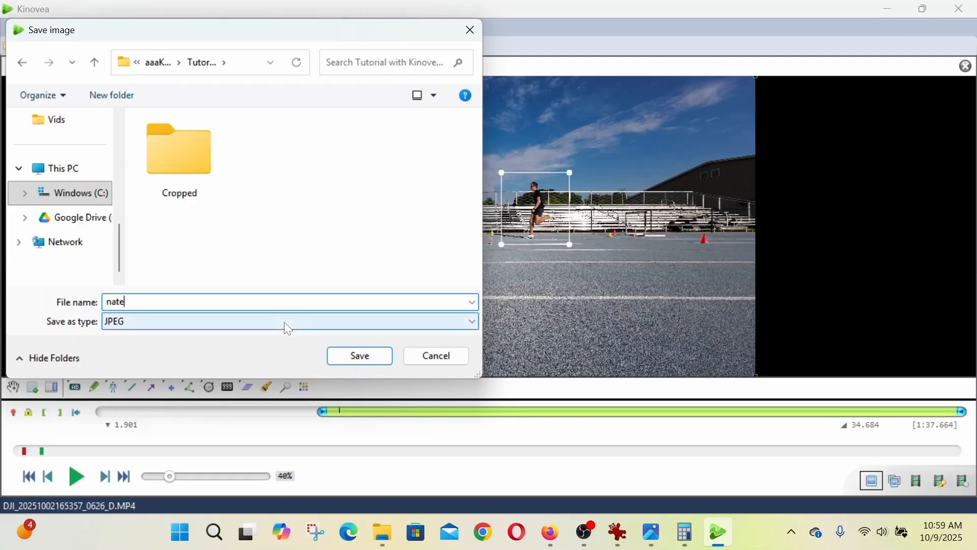
{"action": "type", "text": "1"}
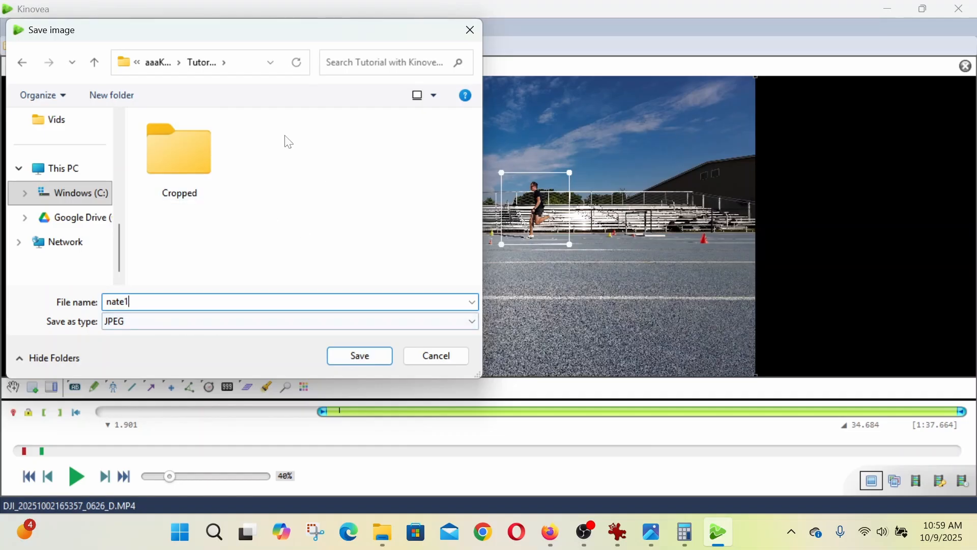
{"action": "left_click", "coordinate": [355, 360]}
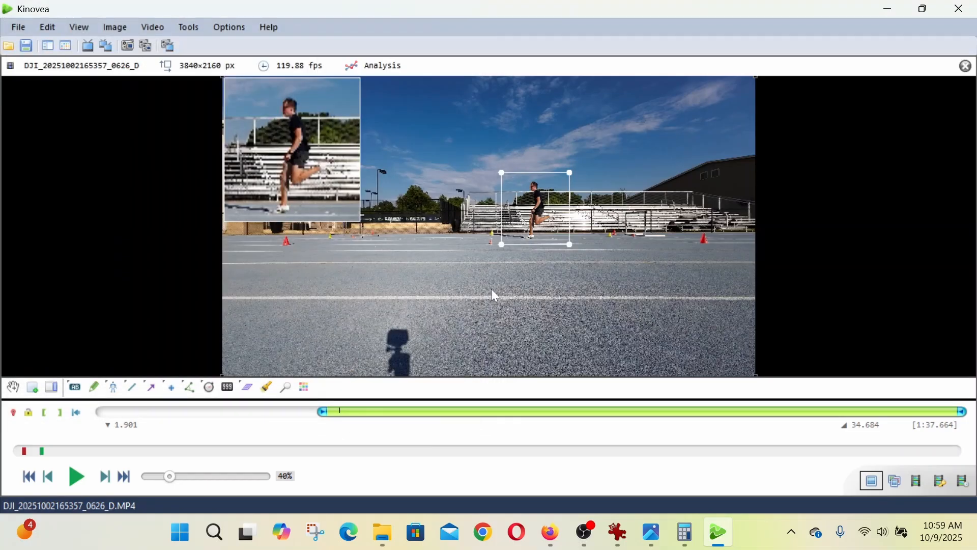
- Advance the video to the 1.926 frame and save it as a JPEG named with the runner's first name, a space and 2
{"action": "left_click", "coordinate": [530, 261]}
{"action": "key", "text": "Right"}
{"action": "key", "text": "Right"}
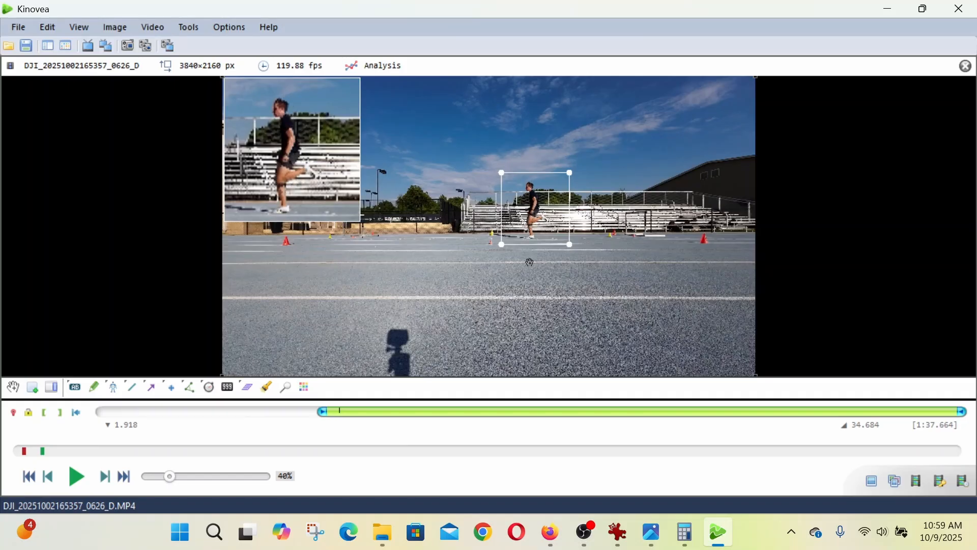
{"action": "key", "text": "Right"}
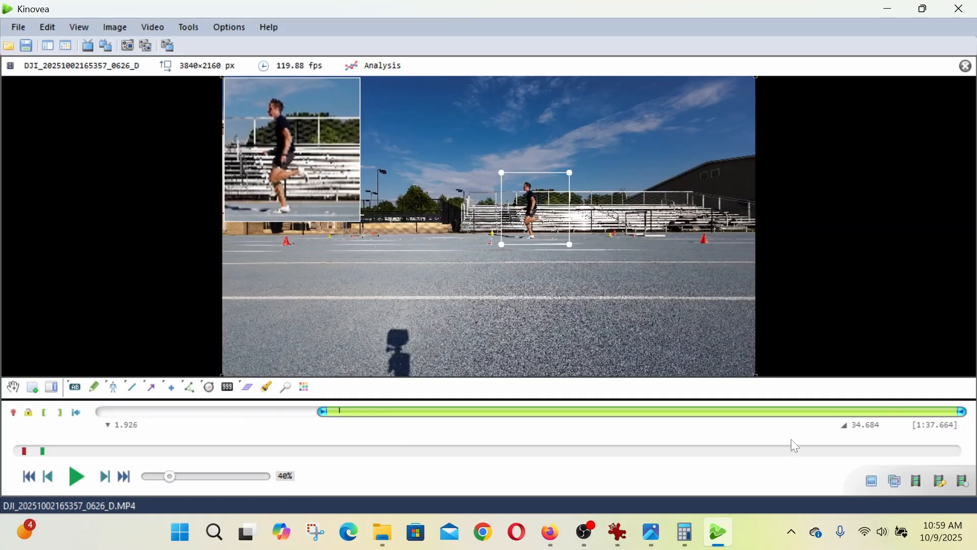
{"action": "left_click", "coordinate": [872, 481]}
{"action": "type", "text": "nate 2"}
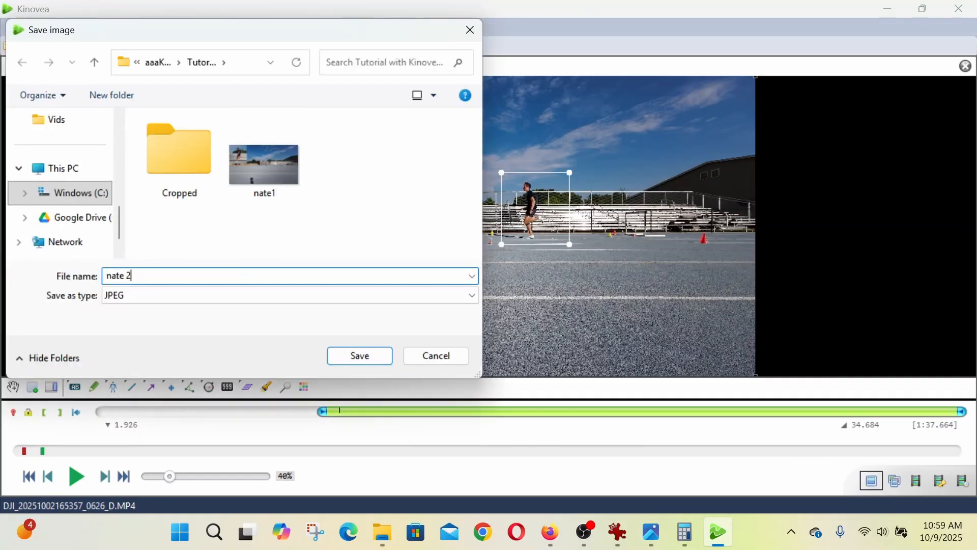
{"action": "left_click", "coordinate": [377, 359]}
- Advance the video to the airborne frame at 2.002 and shift the magnifier area to re-centre it on the runner
{"action": "key", "text": "Right"}
{"action": "key", "text": "Right"}
{"action": "key", "text": "Right"}
{"action": "key", "text": "Right"}
{"action": "key", "text": "Right"}
{"action": "key", "text": "Right"}
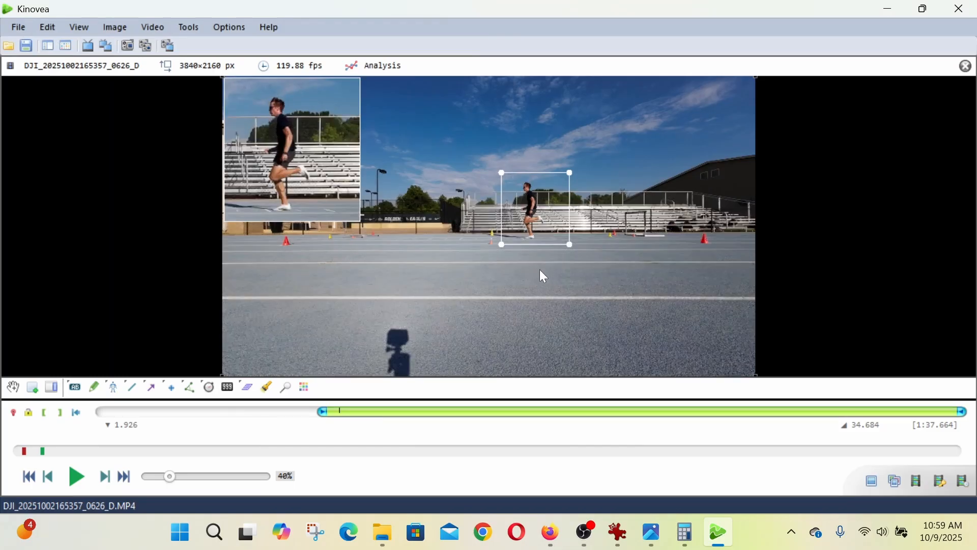
{"action": "key", "text": "Right"}
{"action": "key", "text": "Right"}
{"action": "key", "text": "Right"}
{"action": "key", "text": "Right"}
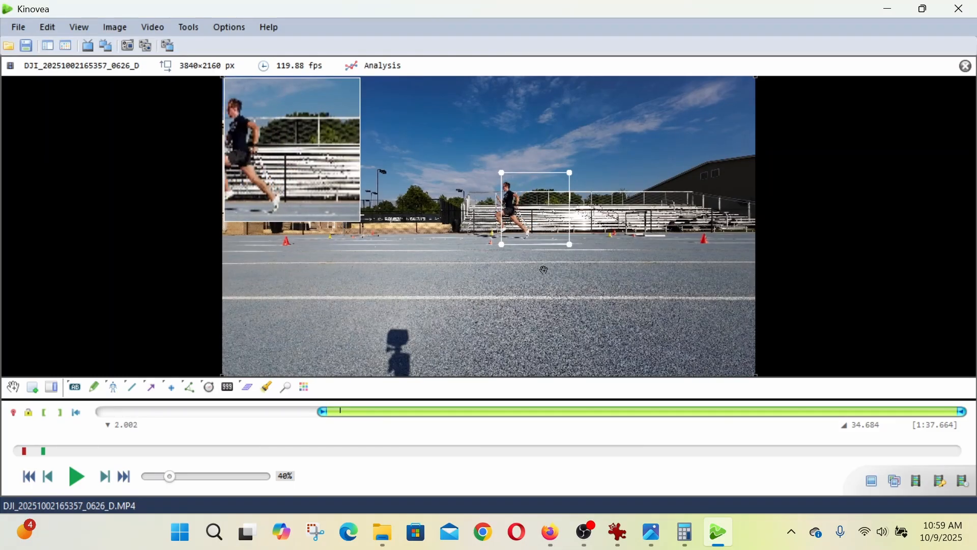
{"action": "key", "text": "Left"}
{"action": "left_click_drag", "start_coordinate": [550, 209], "coordinate": [525, 209]}
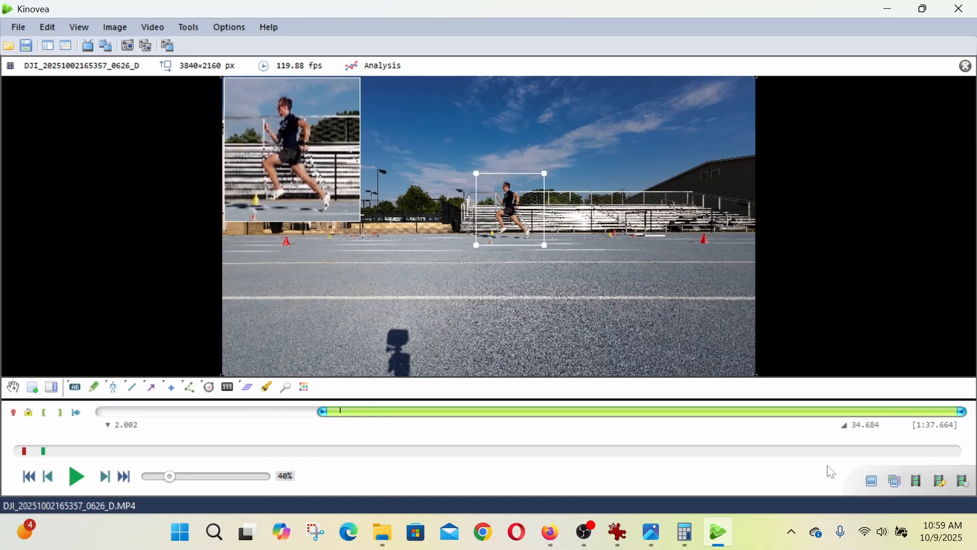
- Save the magnified 2.002 frame as a JPEG named with the runner's first name followed by 3
{"action": "left_click", "coordinate": [871, 488]}
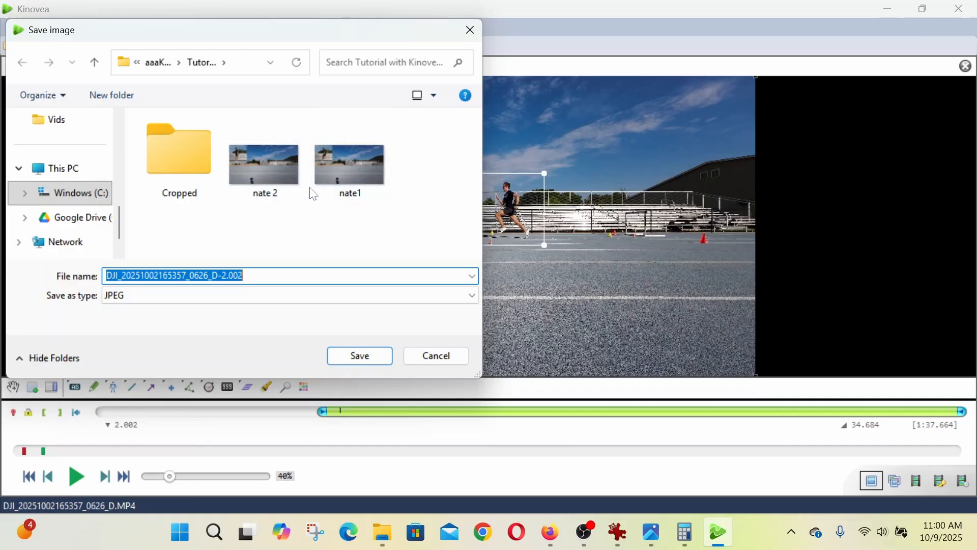
{"action": "type", "text": "nate"}
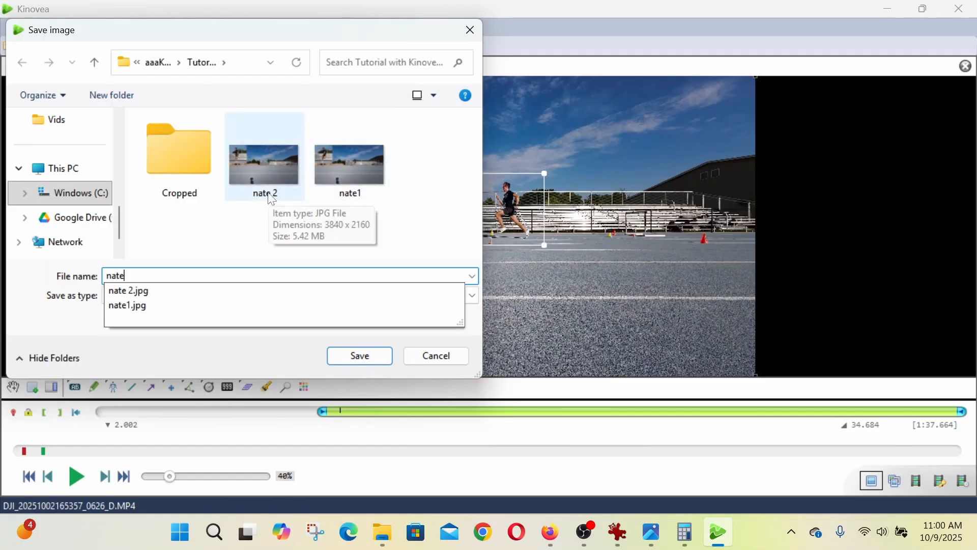
{"action": "type", "text": "3"}
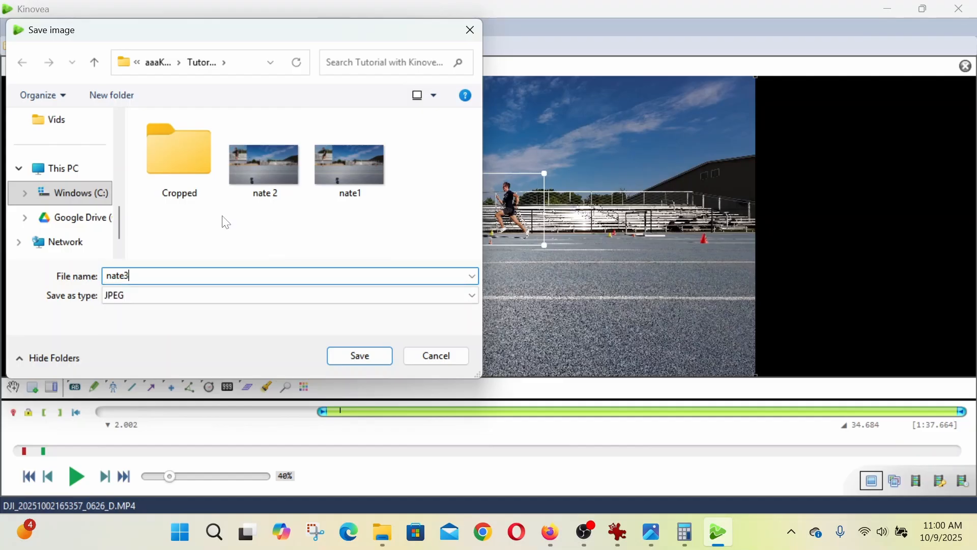
{"action": "left_click", "coordinate": [342, 357]}
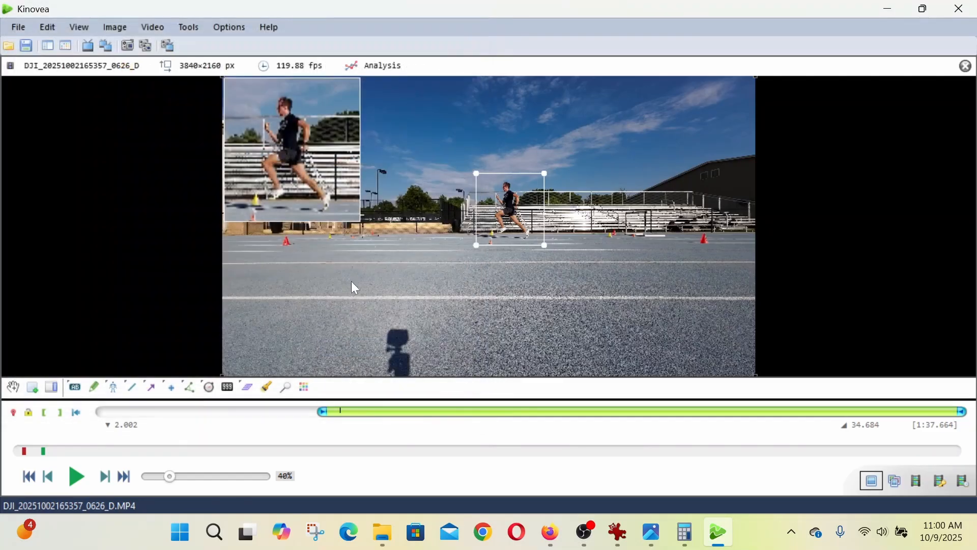
- Advance the video to the 2.027 frame and save it as a JPEG named with the runner's first name followed by 4
{"action": "left_click", "coordinate": [512, 260]}
{"action": "key", "text": "Right"}
{"action": "key", "text": "Right"}
{"action": "key", "text": "Right"}
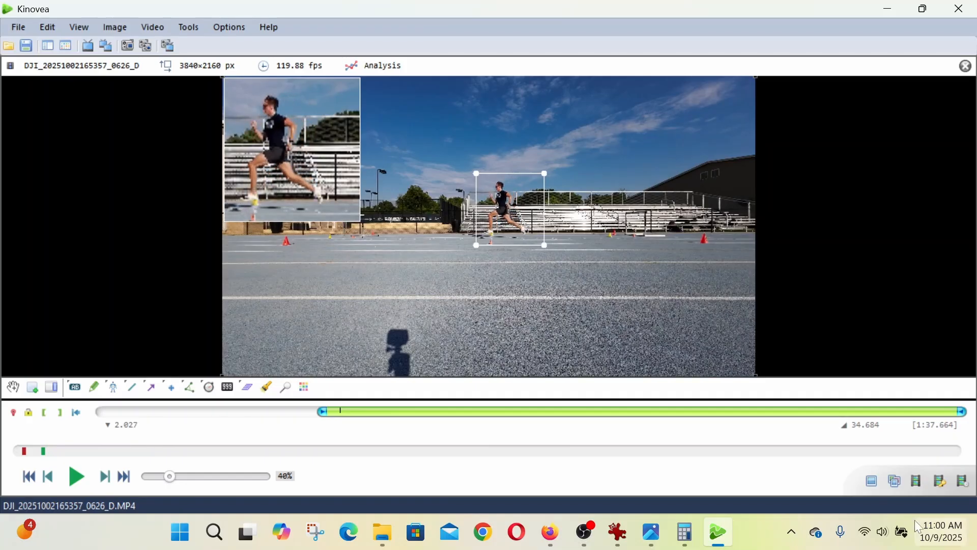
{"action": "left_click", "coordinate": [872, 480]}
{"action": "type", "text": "state4"}
{"action": "key", "text": "Return"}
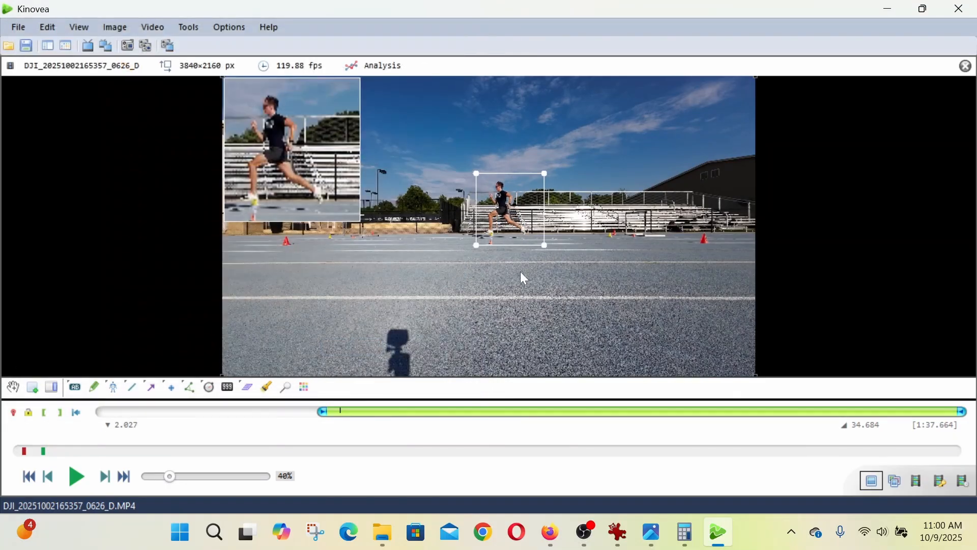
- Advance the video to the stance frame at 2.127, moving the magnifier area along to keep the runner enclosed
{"action": "key", "text": "Right"}
{"action": "key", "text": "Right"}
{"action": "key", "text": "Right"}
{"action": "key", "text": "Right"}
{"action": "key", "text": "Right"}
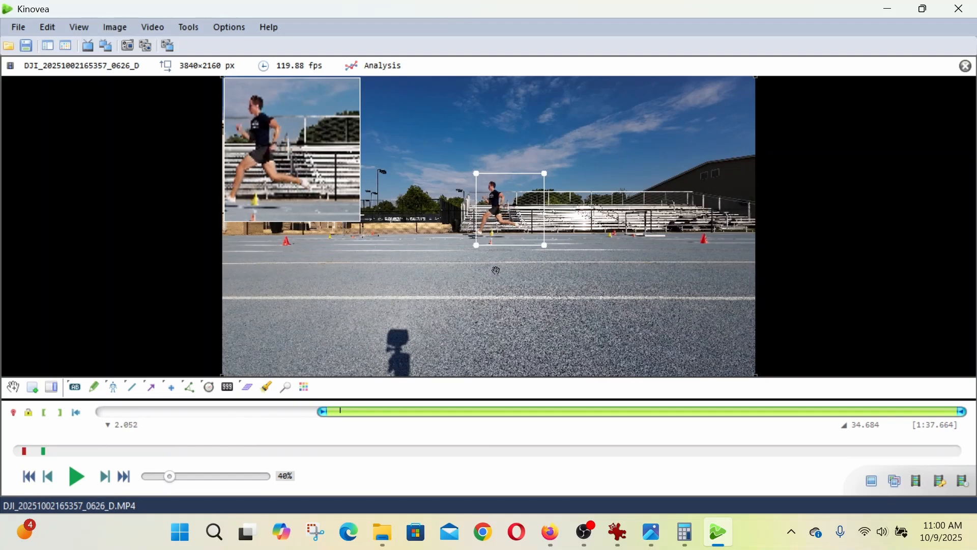
{"action": "key", "text": "Right"}
{"action": "key", "text": "Right"}
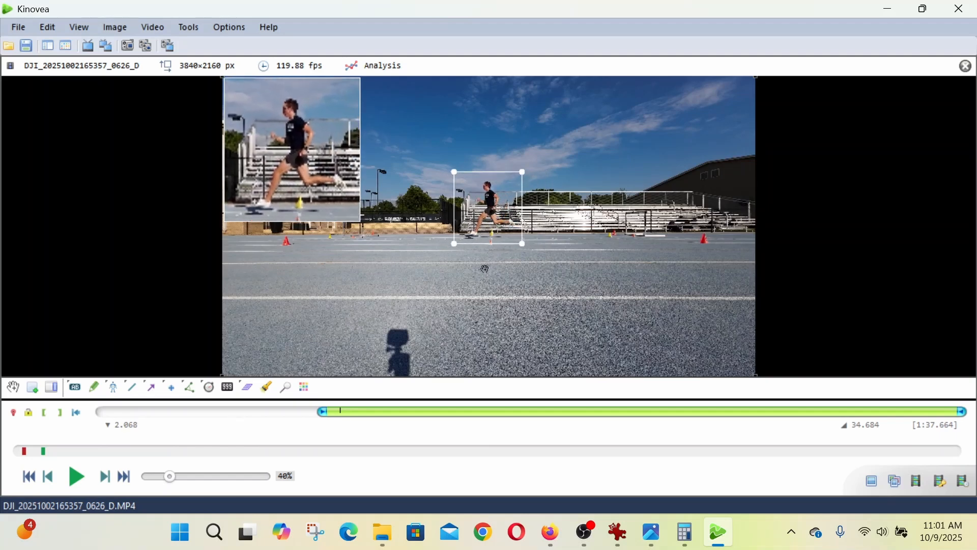
{"action": "key", "text": "Right"}
{"action": "key", "text": "Right"}
{"action": "key", "text": "Right"}
{"action": "key", "text": "Right"}
{"action": "key", "text": "Right"}
{"action": "left_click_drag", "start_coordinate": [507, 217], "coordinate": [492, 218]}
- Save the magnified 2.127 frame as a JPEG named with the runner's first name followed by 5
{"action": "left_click", "coordinate": [872, 481]}
{"action": "type", "text": "nate5"}
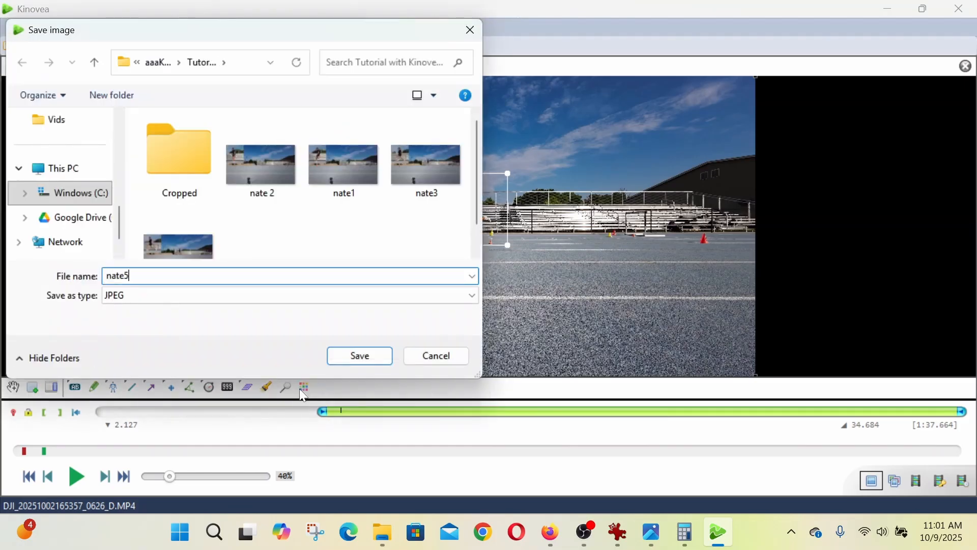
{"action": "key", "text": "Return"}
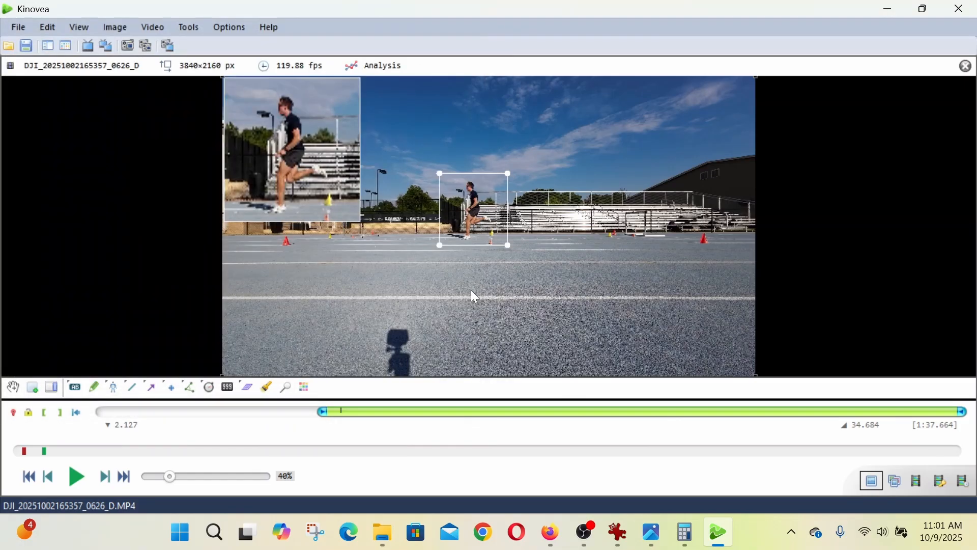
- Save the 2.143 frame, with the magnifier re-centred on the runner, as a JPEG named with the runner's first name followed by 6
{"action": "key", "text": "Right"}
{"action": "key", "text": "Right"}
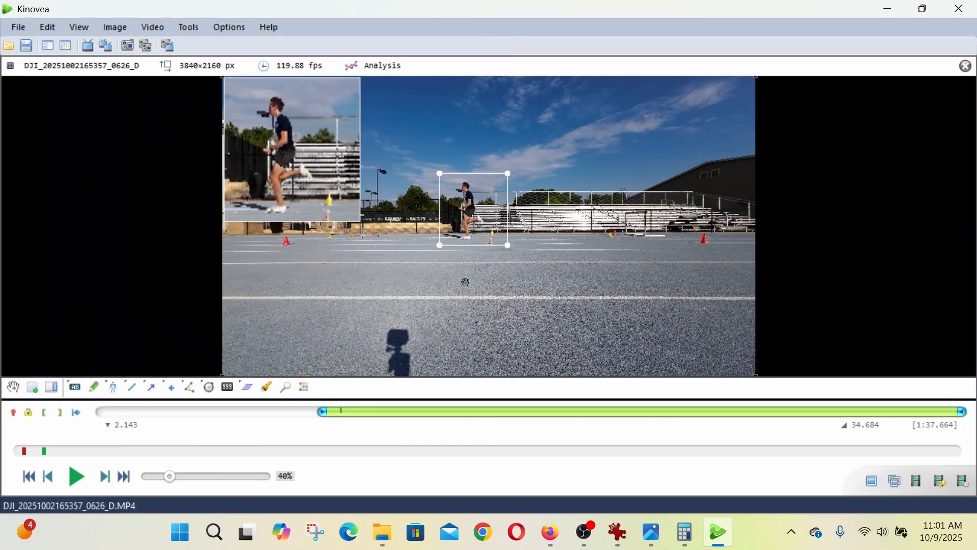
{"action": "left_click_drag", "start_coordinate": [480, 217], "coordinate": [475, 217]}
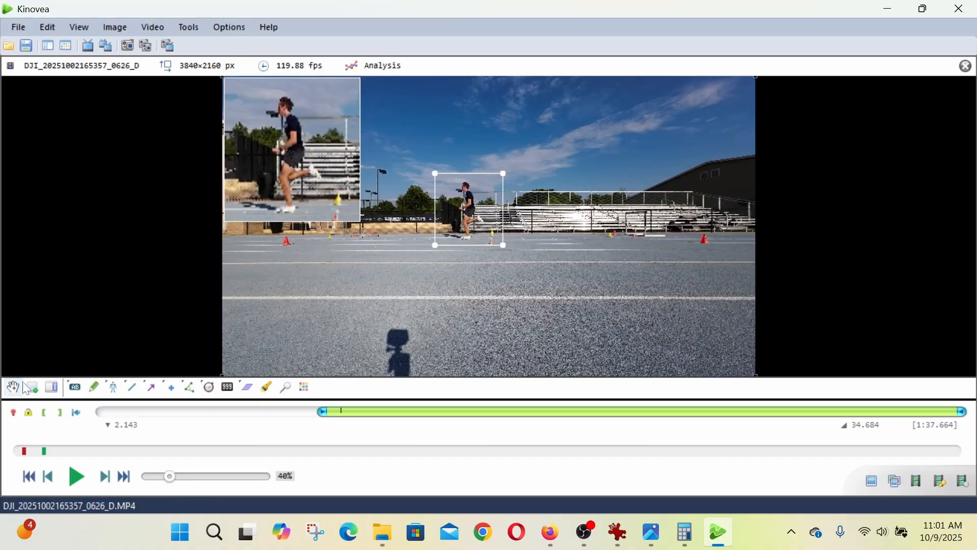
{"action": "left_click", "coordinate": [873, 484]}
{"action": "type", "text": "nate6"}
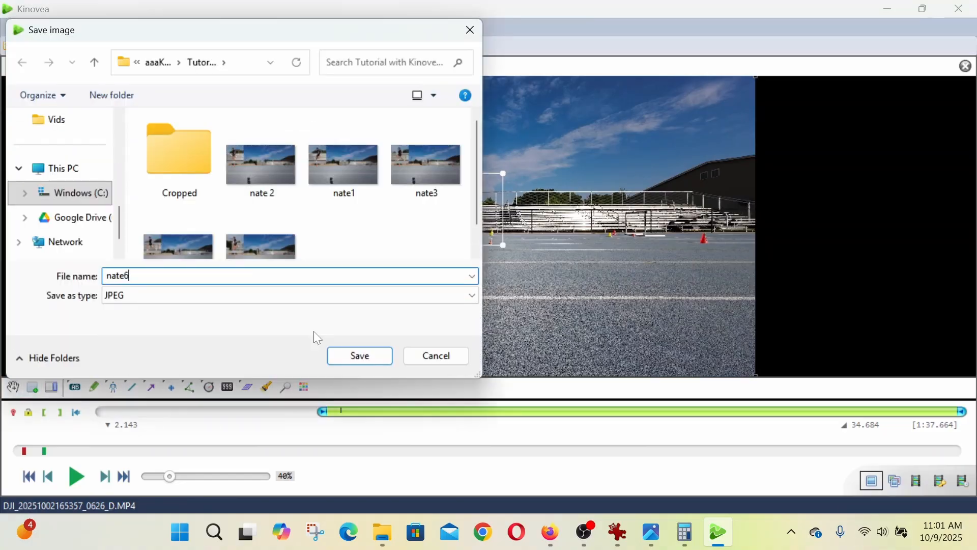
{"action": "left_click", "coordinate": [360, 356]}
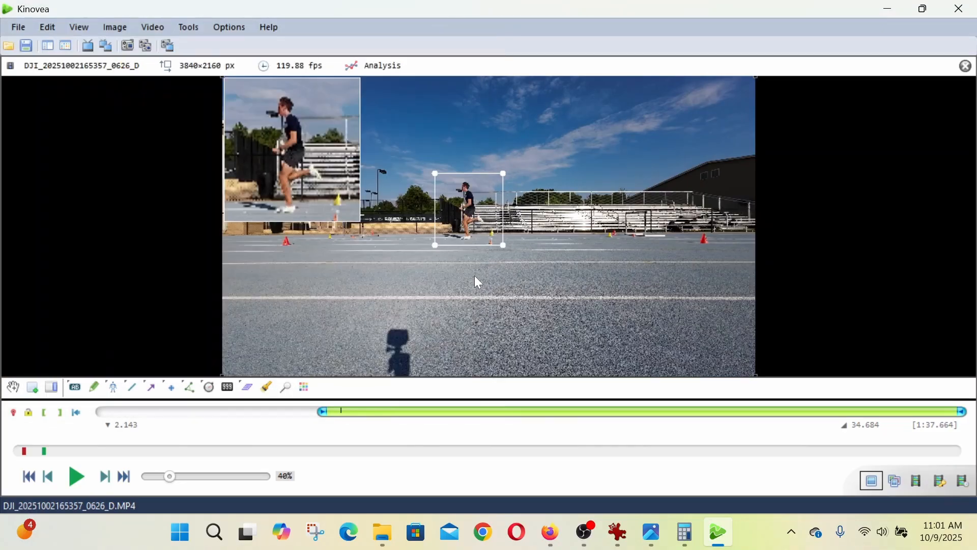
- Save the 2.235 frame, with the magnifier moved onto the runner, as a JPEG named with the runner's first name followed by 7
{"action": "scroll", "coordinate": [470, 261], "scroll_direction": "down", "scroll_amount": 11}
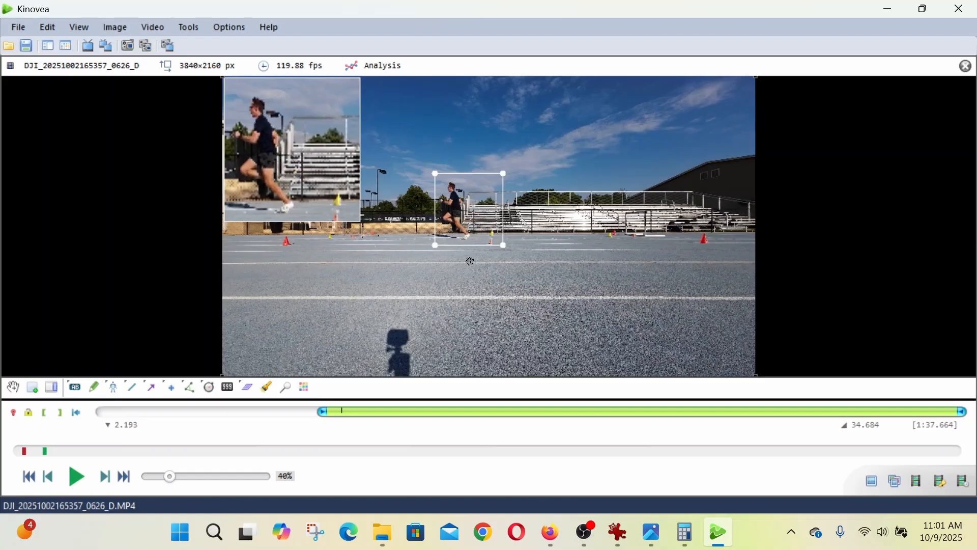
{"action": "left_click_drag", "start_coordinate": [486, 213], "coordinate": [461, 212]}
{"action": "left_click", "coordinate": [870, 489]}
{"action": "type", "text": "nate"}
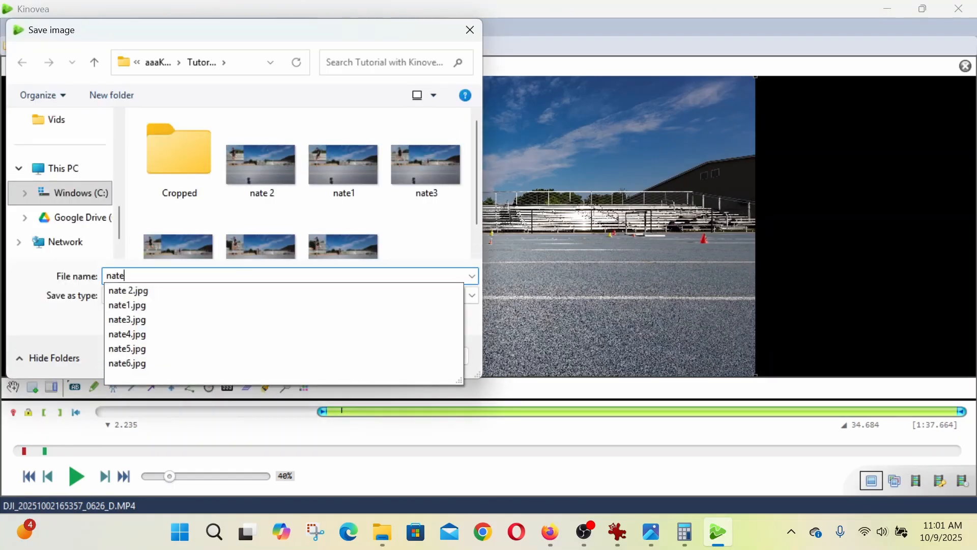
{"action": "key", "text": "Return"}
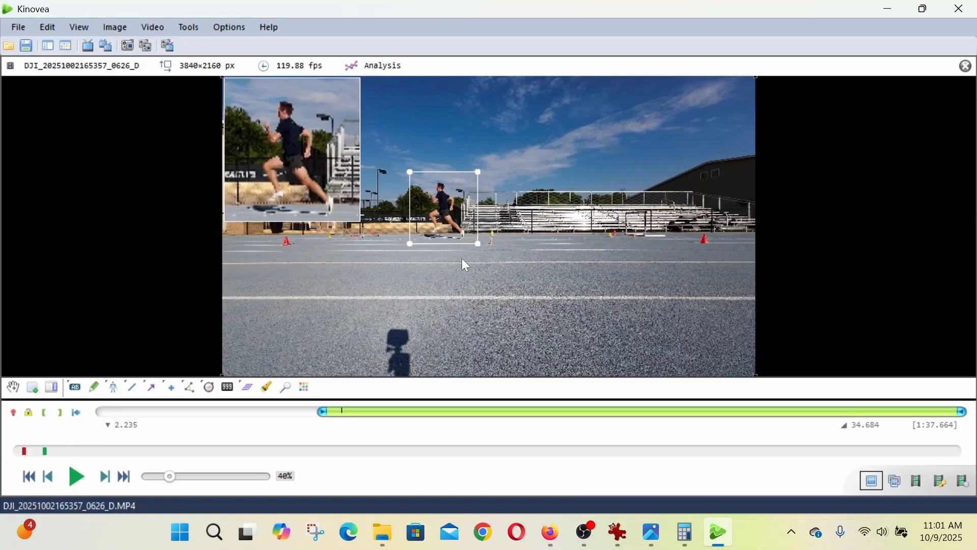
- Save the 2.260 frame, with the magnifier shifted onto the runner, as a JPEG named with the runner's first name followed by 8
{"action": "scroll", "coordinate": [444, 257], "scroll_direction": "down", "scroll_amount": 3}
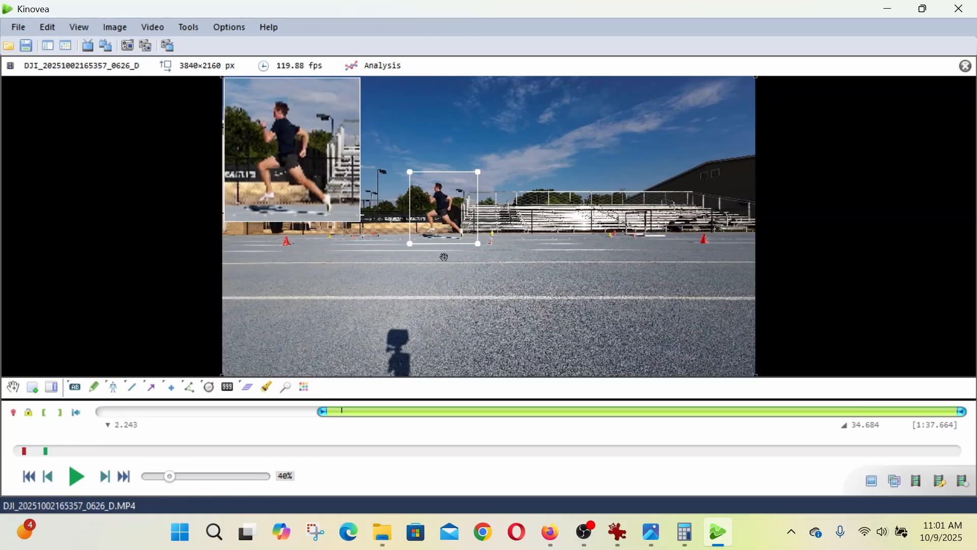
{"action": "left_click", "coordinate": [870, 483]}
{"action": "type", "text": "nate"}
{"action": "key", "text": "Return"}
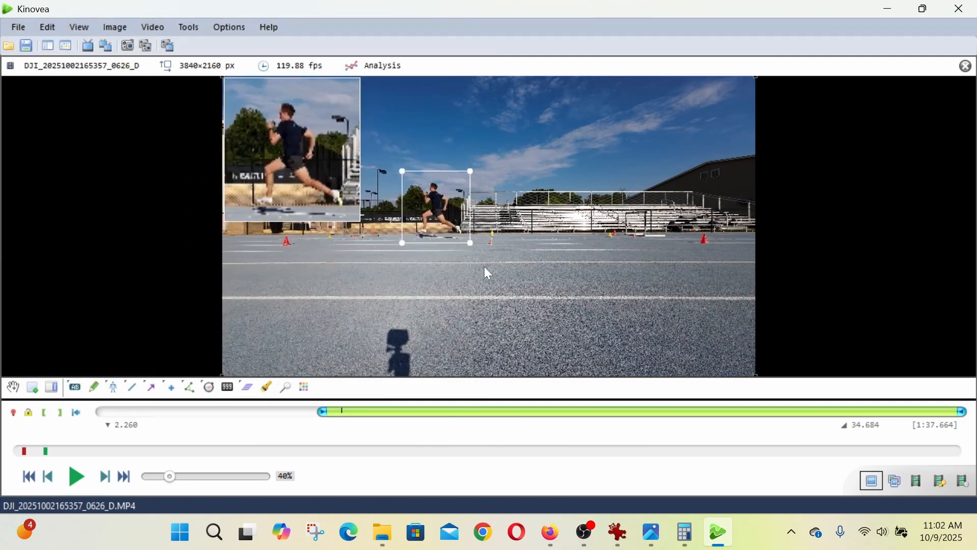
{"action": "left_click", "coordinate": [483, 286]}
{"action": "scroll", "coordinate": [483, 286], "scroll_direction": "down", "scroll_amount": 1}
{"action": "scroll", "coordinate": [483, 286], "scroll_direction": "up", "scroll_amount": 1}
- Switch to File Explorer and rename the second frame's image to remove the space before the 2
{"action": "left_click", "coordinate": [385, 532]}
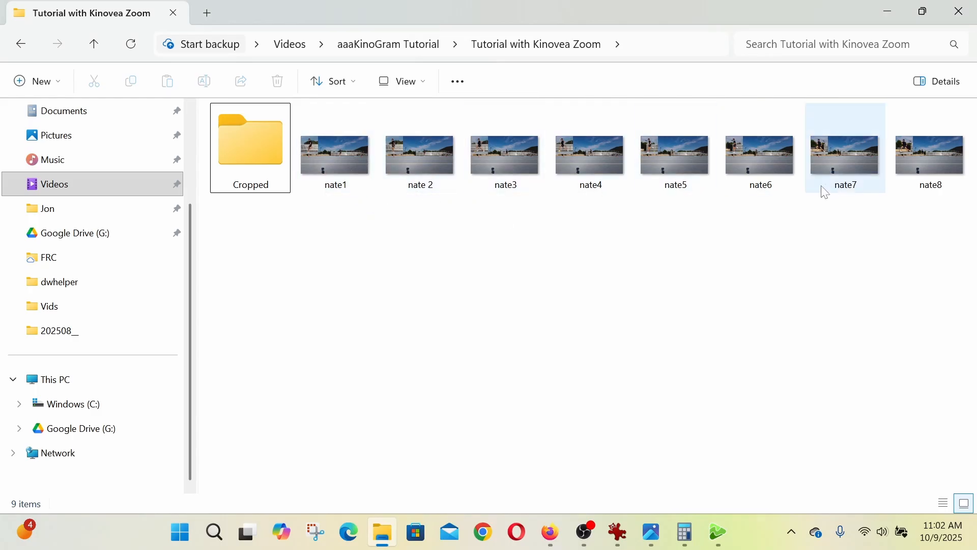
{"action": "right_click", "coordinate": [421, 186]}
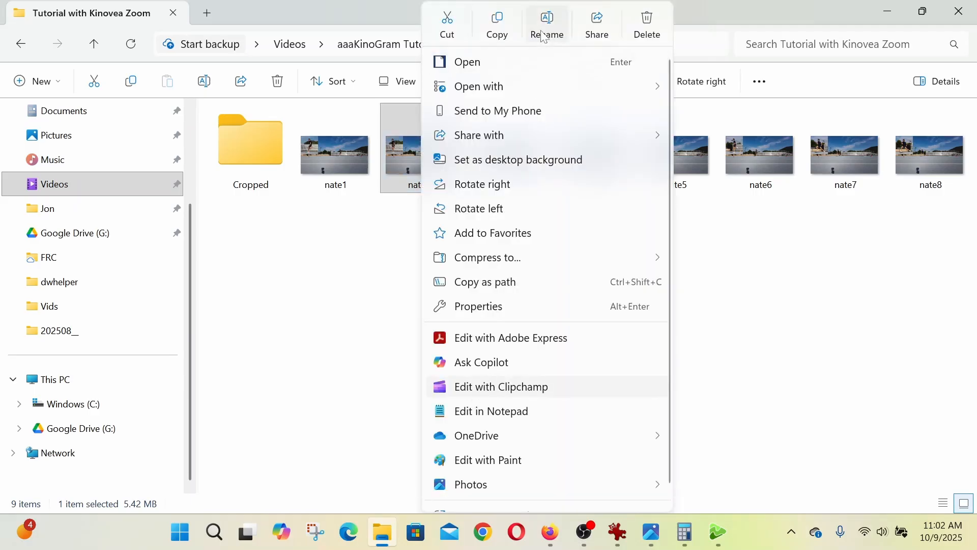
{"action": "left_click", "coordinate": [547, 25]}
{"action": "left_click", "coordinate": [429, 185]}
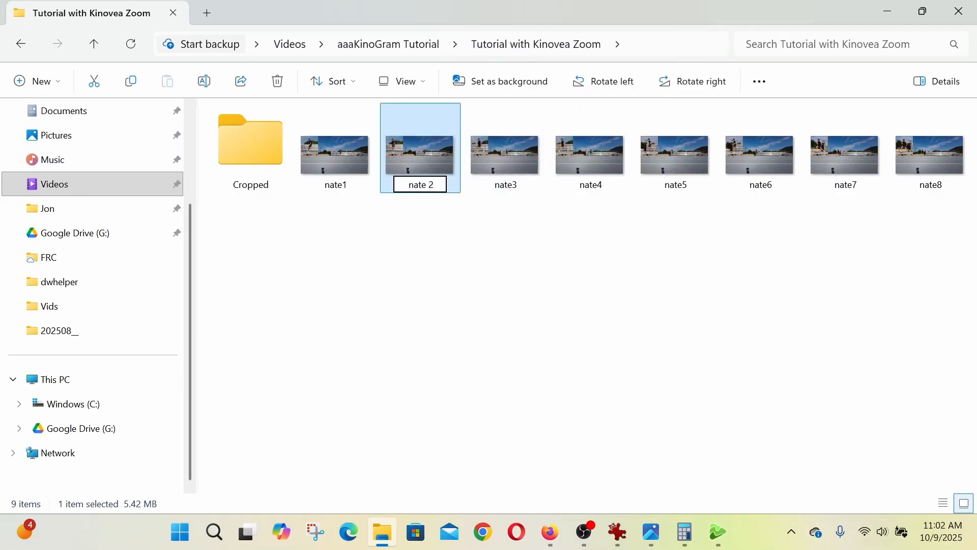
{"action": "key", "text": "BackSpace"}
{"action": "type", "text": "3"}
{"action": "key", "text": "BackSpace"}
{"action": "left_click", "coordinate": [513, 253]}
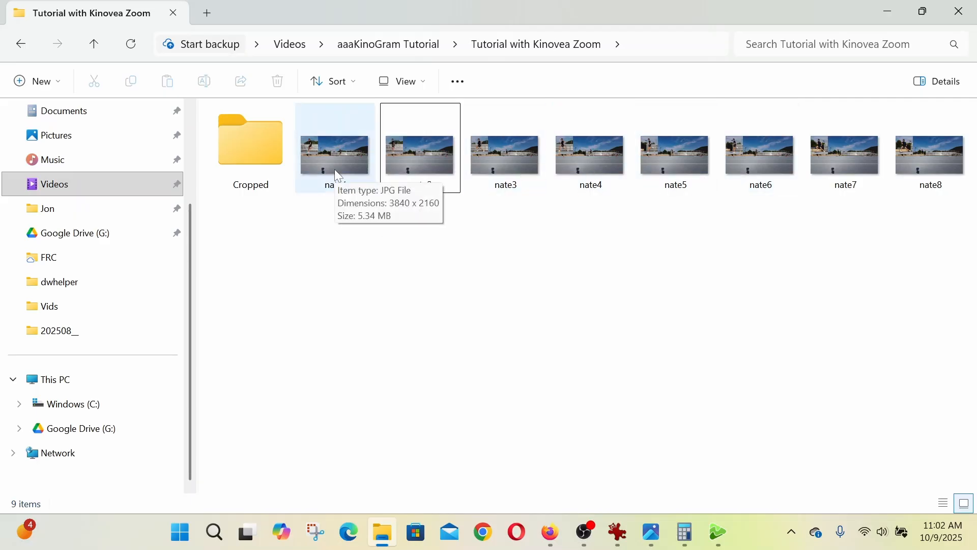
- Close the IrfanView Thumbnails window and switch to the main IrfanView window
{"action": "left_click", "coordinate": [619, 541]}
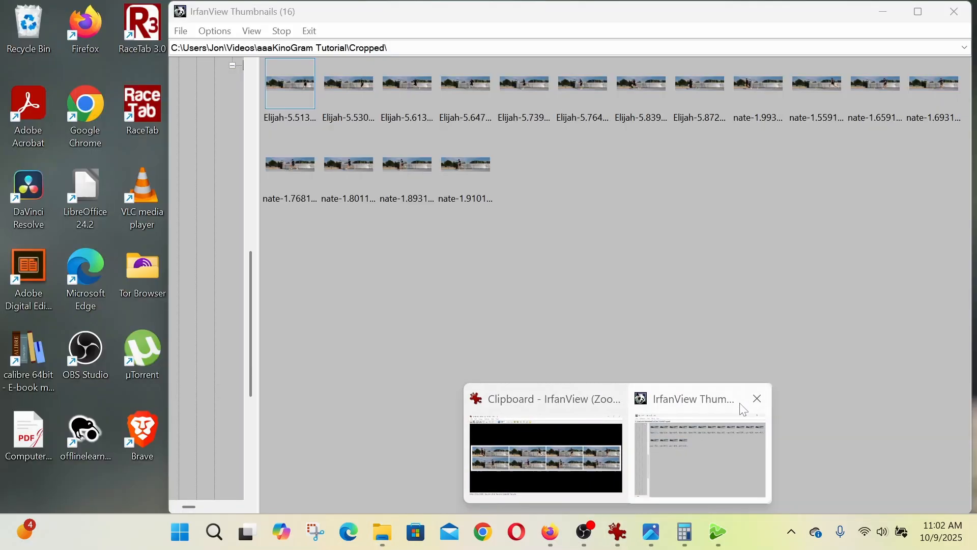
{"action": "left_click", "coordinate": [762, 399]}
{"action": "left_click", "coordinate": [624, 454]}
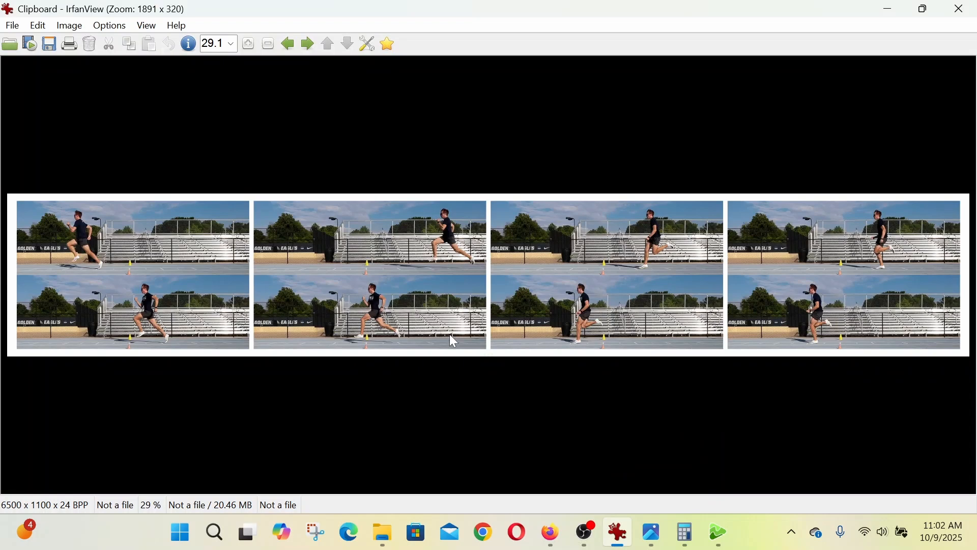
- Open the first numbered runner image from the Tutorial with Kinovea Zoom folder inside aaaKinoGram Tutorial
{"action": "left_click", "coordinate": [10, 44]}
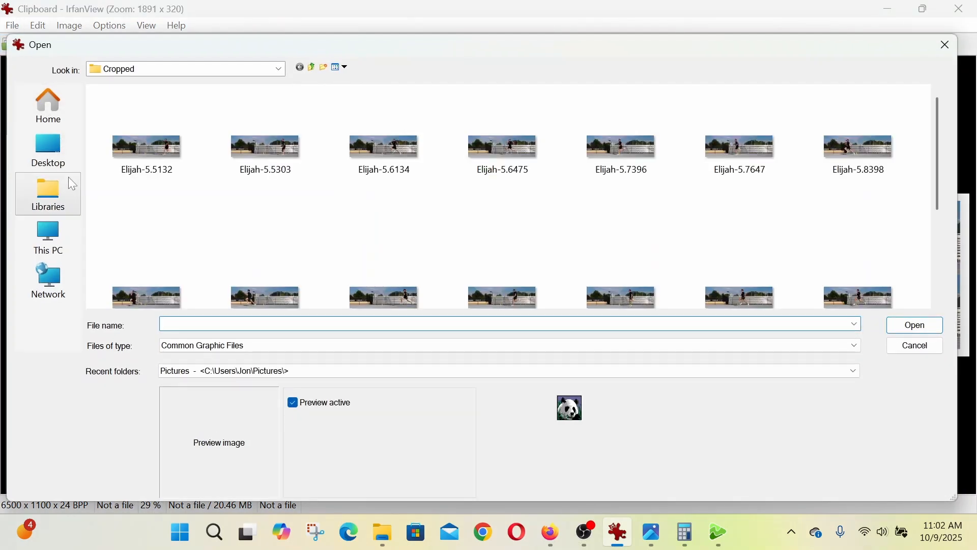
{"action": "left_click", "coordinate": [279, 70]}
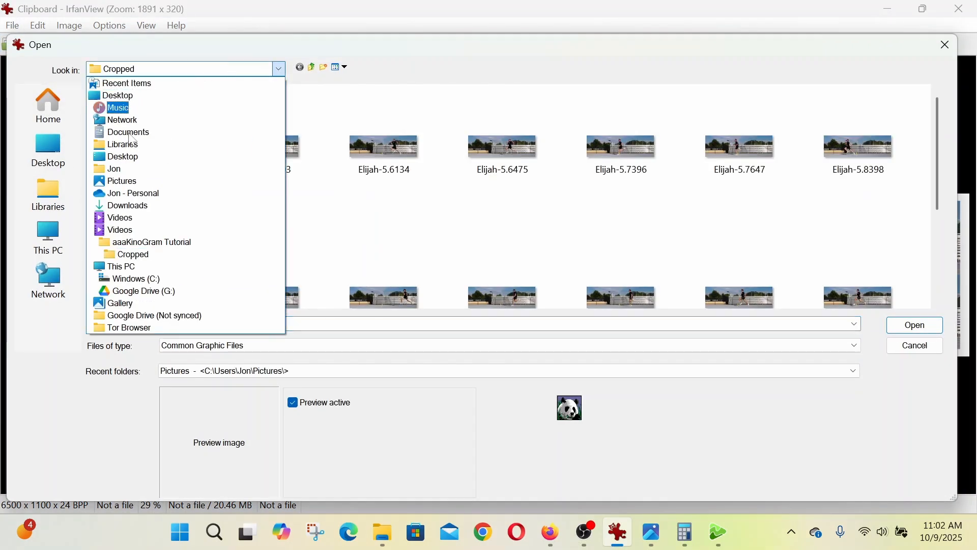
{"action": "left_click", "coordinate": [138, 241]}
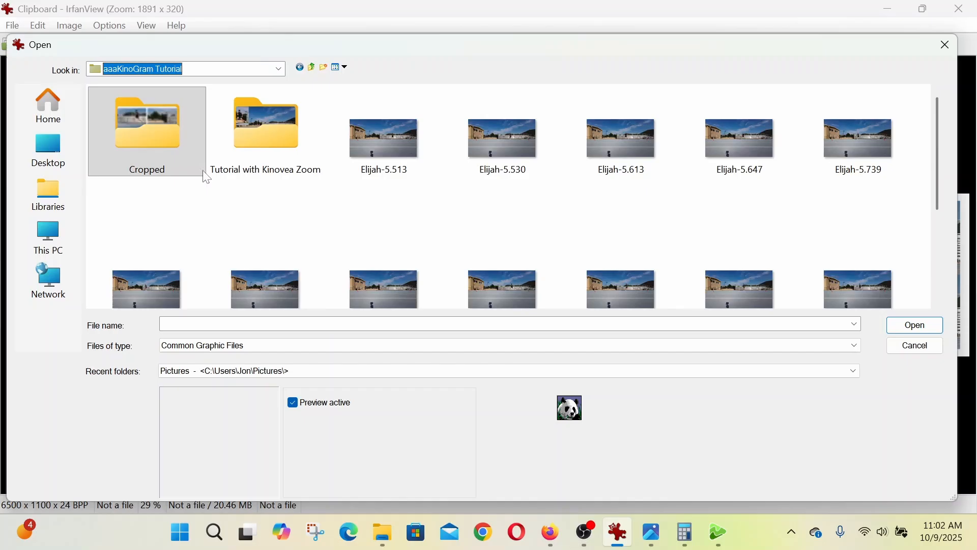
{"action": "double_click", "coordinate": [279, 129]}
{"action": "left_click", "coordinate": [262, 135]}
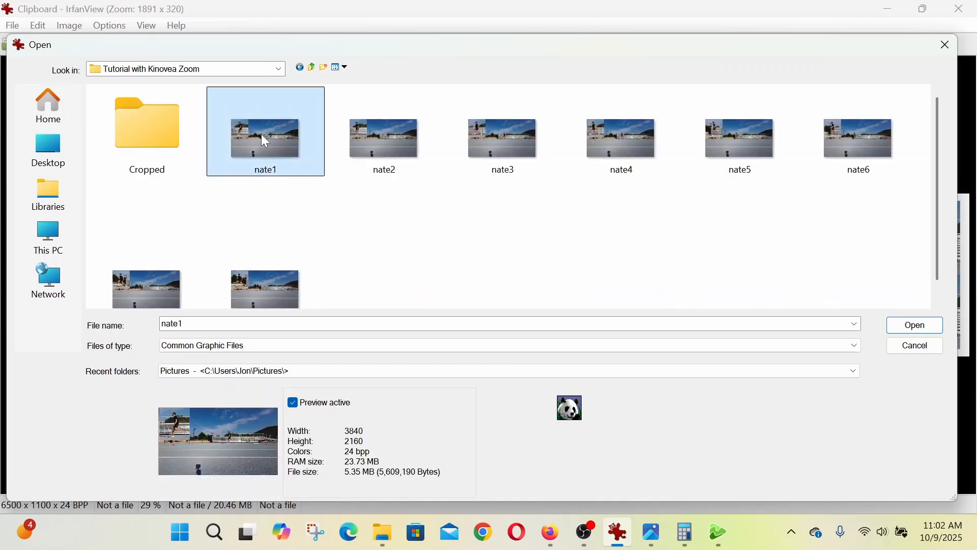
{"action": "left_click", "coordinate": [913, 325]}
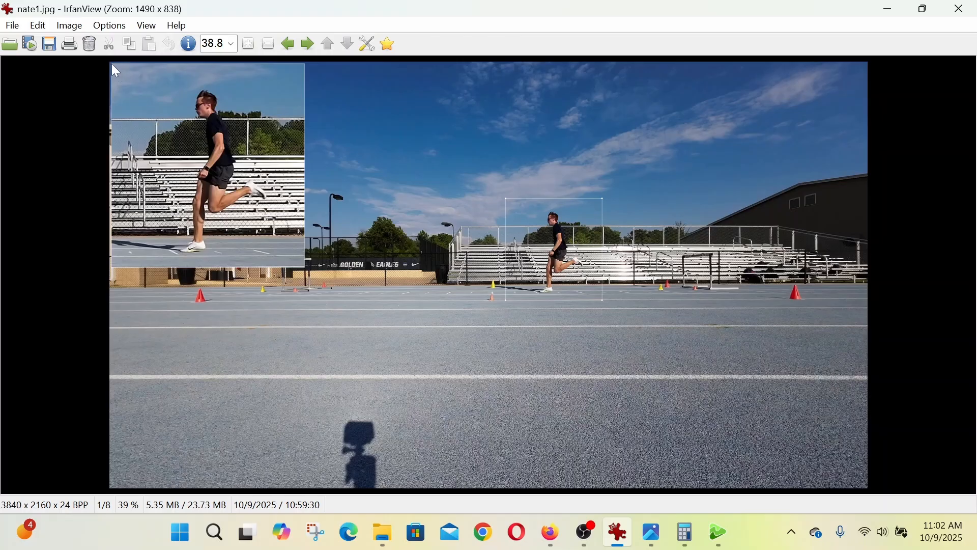
- Select the magnified inset and set the batch conversion crop to that selection, at position 10, 10 and 977 x 1026 pixels
{"action": "left_click_drag", "start_coordinate": [112, 65], "coordinate": [305, 266]}
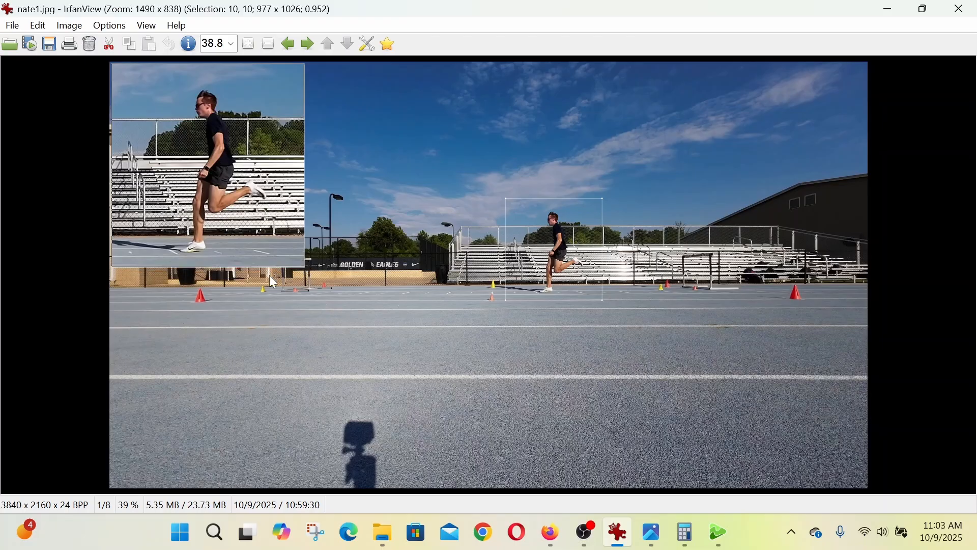
{"action": "left_click", "coordinate": [14, 28]}
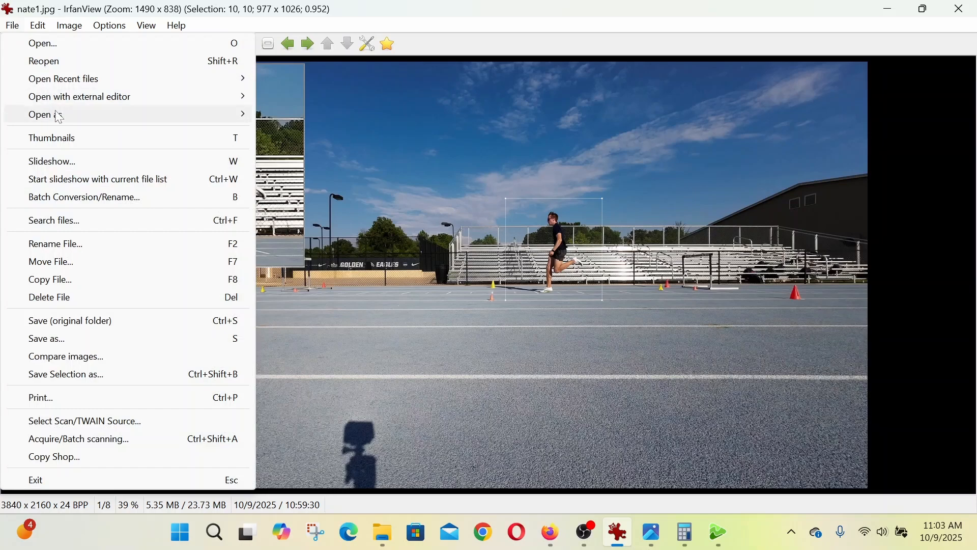
{"action": "left_click", "coordinate": [67, 201]}
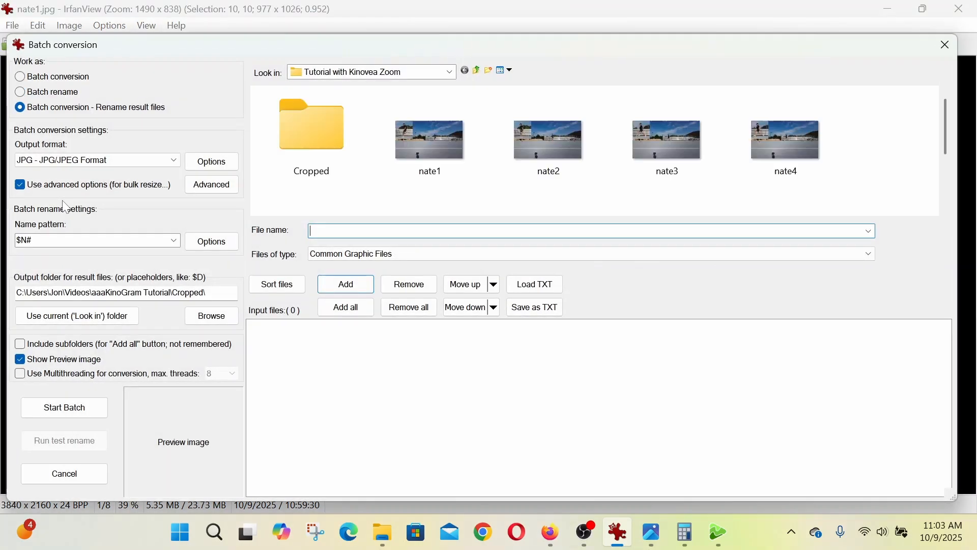
{"action": "left_click_drag", "start_coordinate": [137, 55], "coordinate": [352, 66]}
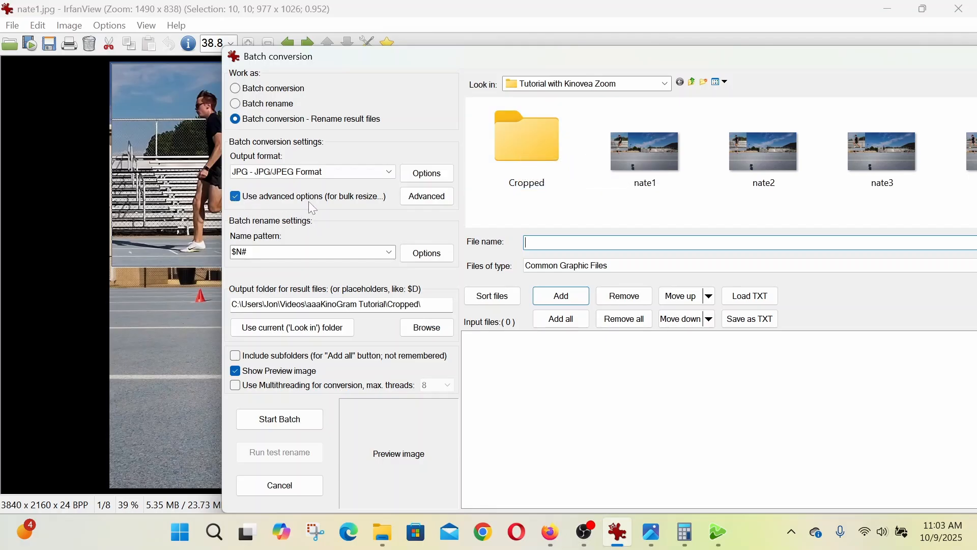
{"action": "left_click", "coordinate": [427, 198]}
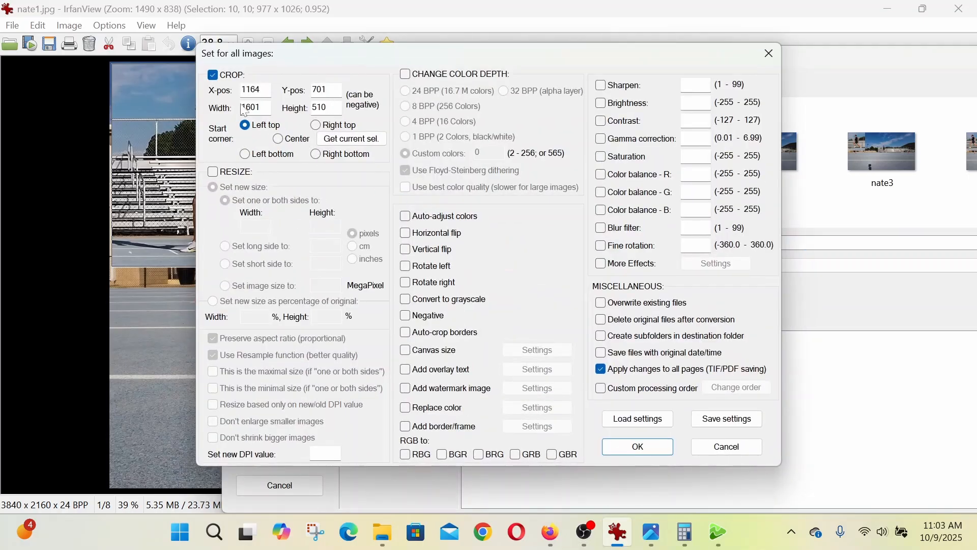
{"action": "left_click", "coordinate": [348, 142]}
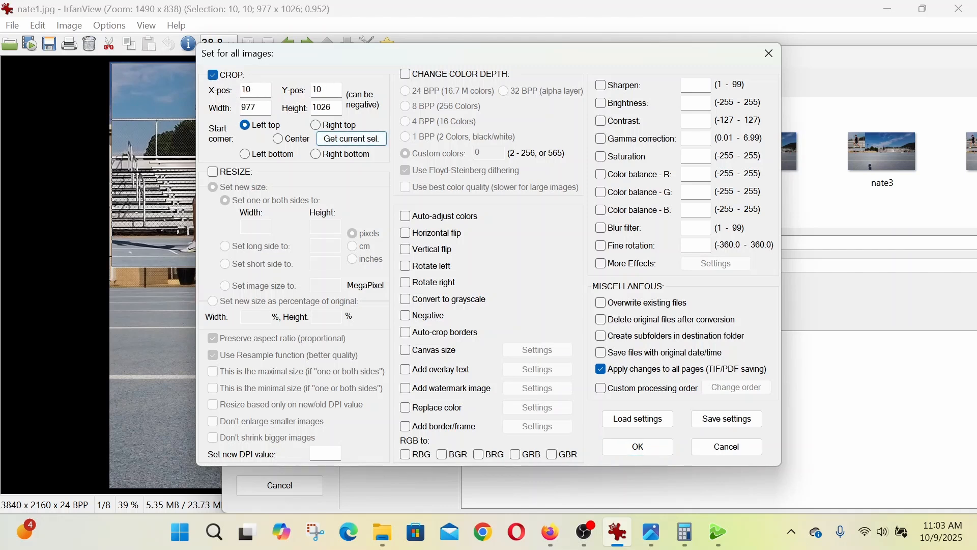
{"action": "left_click", "coordinate": [650, 446]}
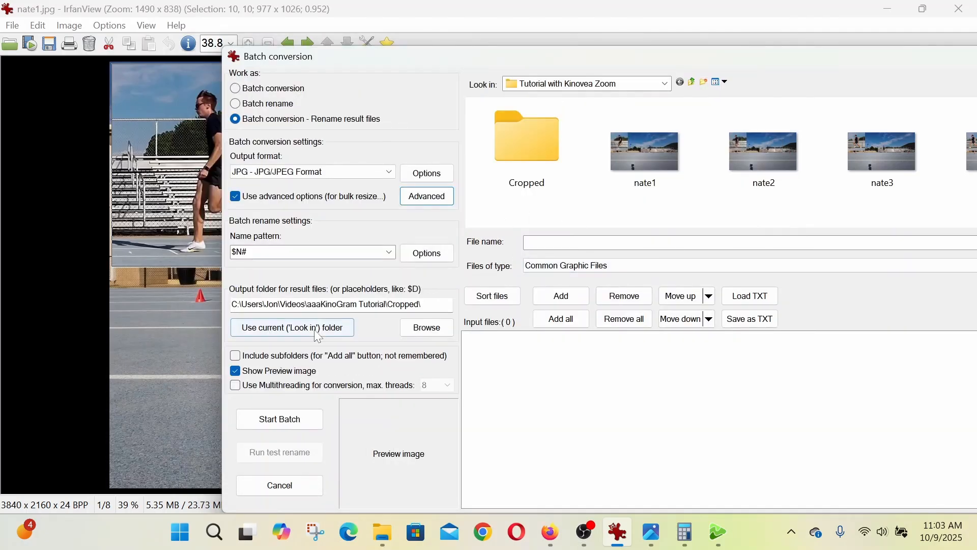
- Add the eight numbered runner images from Tutorial with Kinovea Zoom to the batch and run the crop conversion
{"action": "left_click", "coordinate": [637, 158]}
{"action": "scroll", "coordinate": [778, 177], "scroll_direction": "down", "scroll_amount": 2}
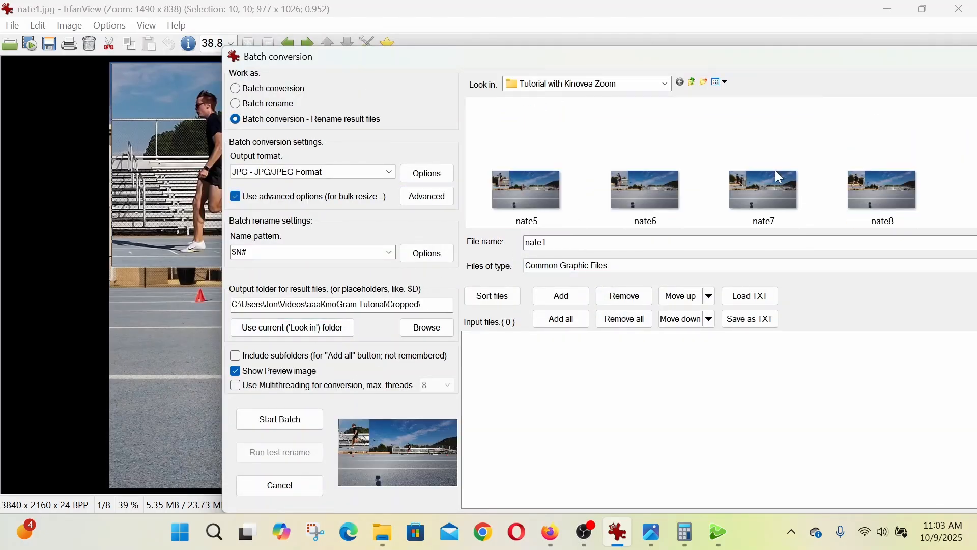
{"action": "left_click", "coordinate": [884, 198], "text": "shift"}
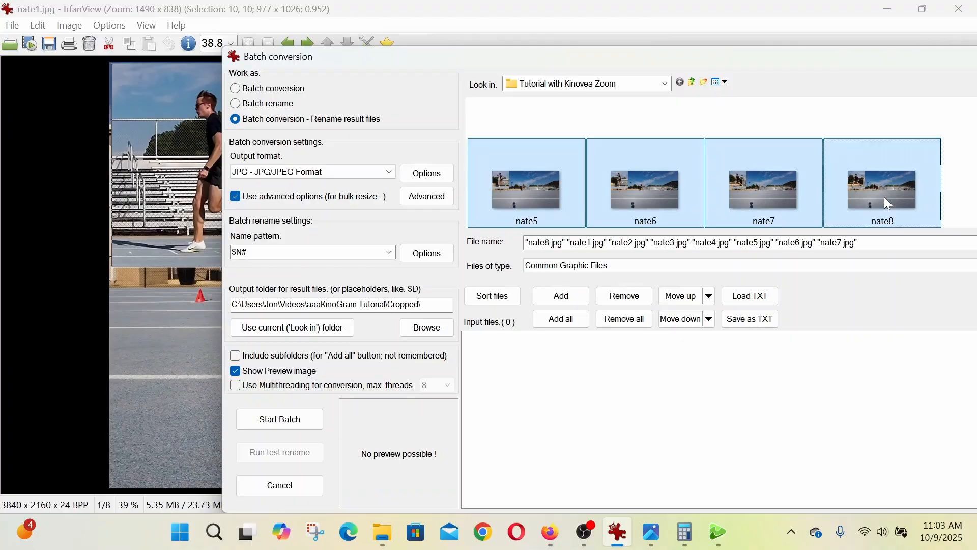
{"action": "left_click", "coordinate": [561, 295]}
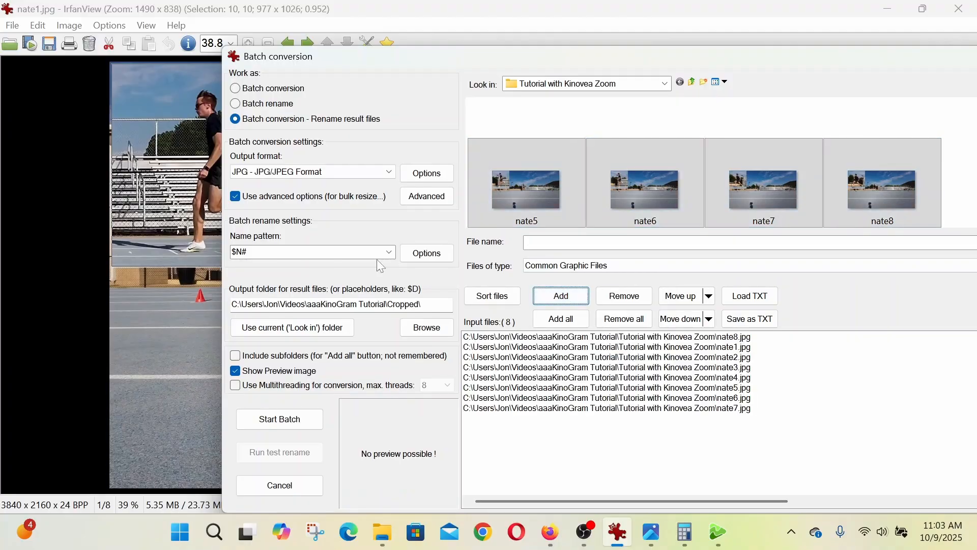
{"action": "left_click", "coordinate": [426, 253]}
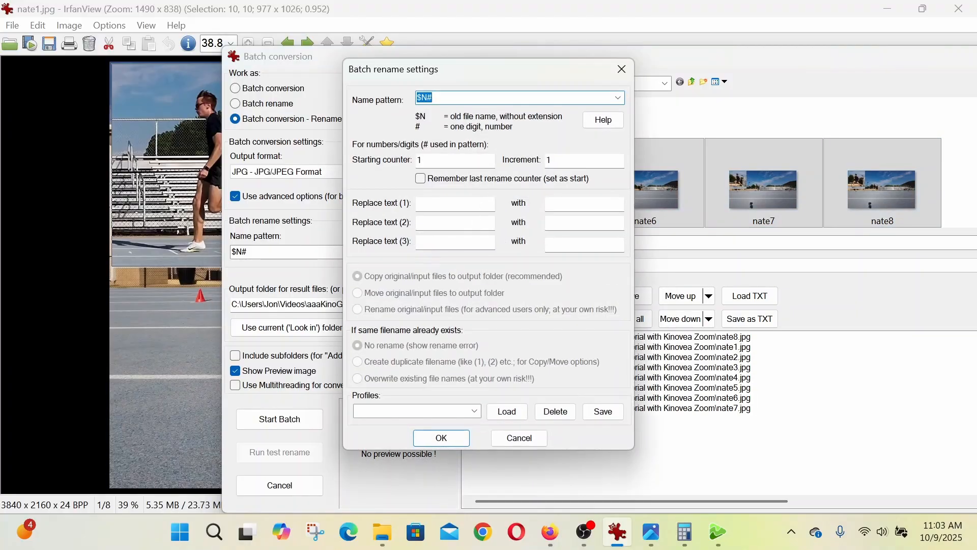
{"action": "left_click", "coordinate": [517, 437]}
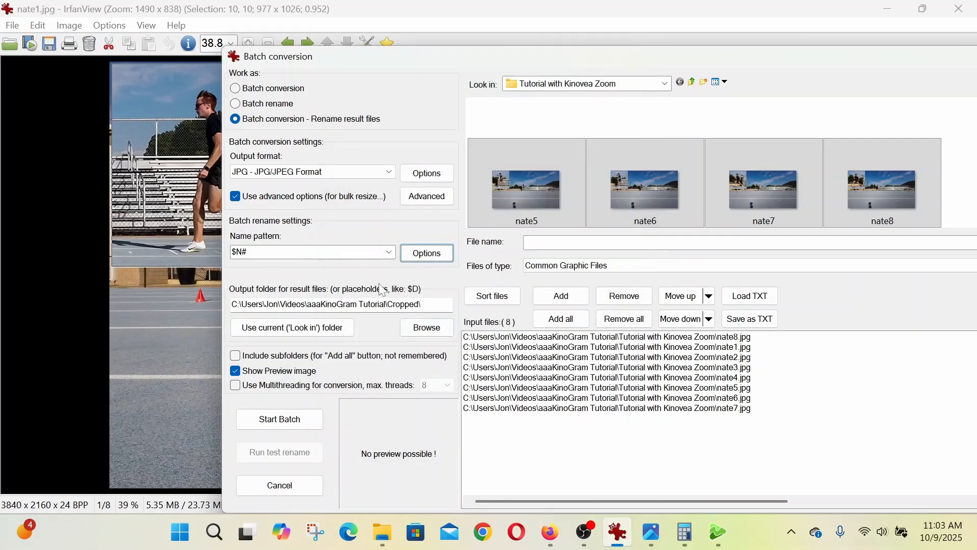
{"action": "left_click", "coordinate": [302, 424]}
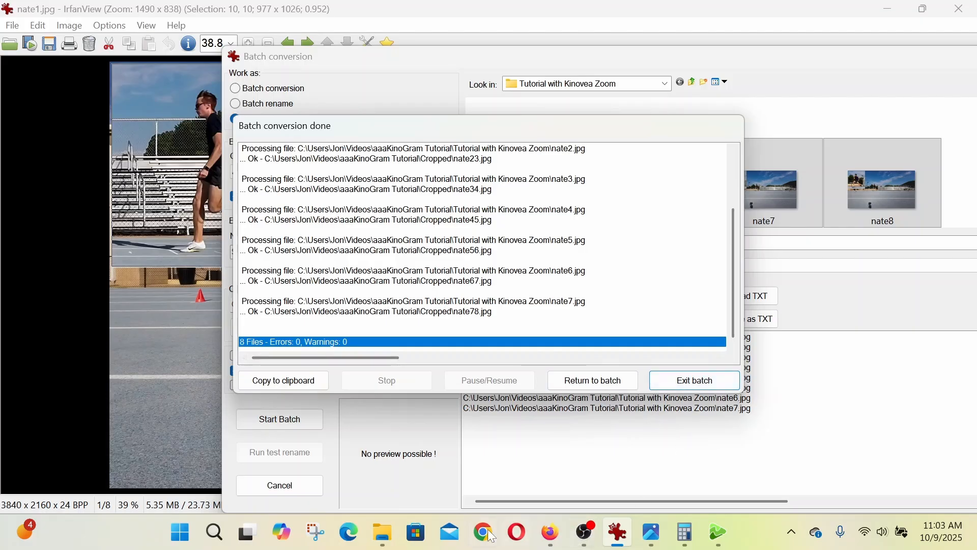
- Switch to File Explorer and inspect the first cropped image in the Cropped folder inside Tutorial with Kinovea Zoom
{"action": "left_click", "coordinate": [383, 532]}
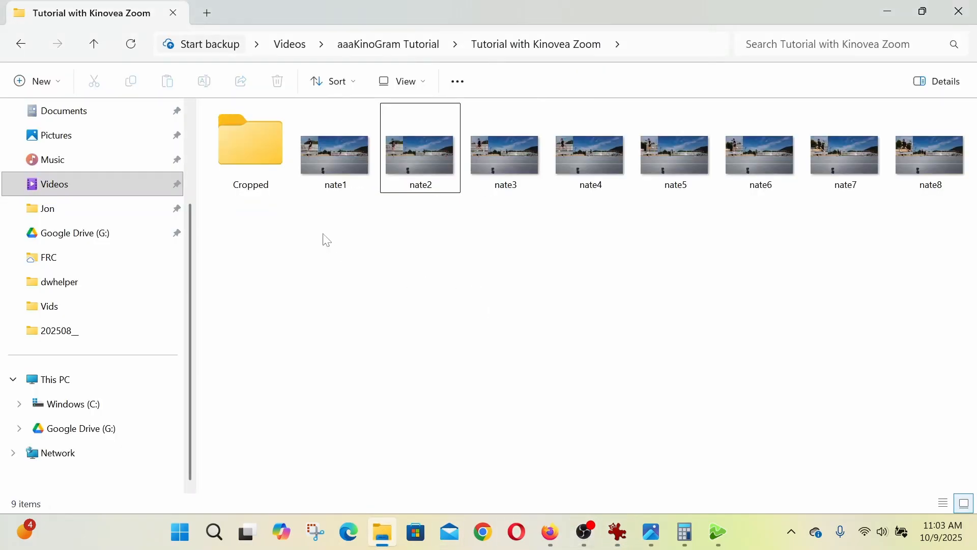
{"action": "double_click", "coordinate": [246, 151]}
{"action": "left_click", "coordinate": [251, 160]}
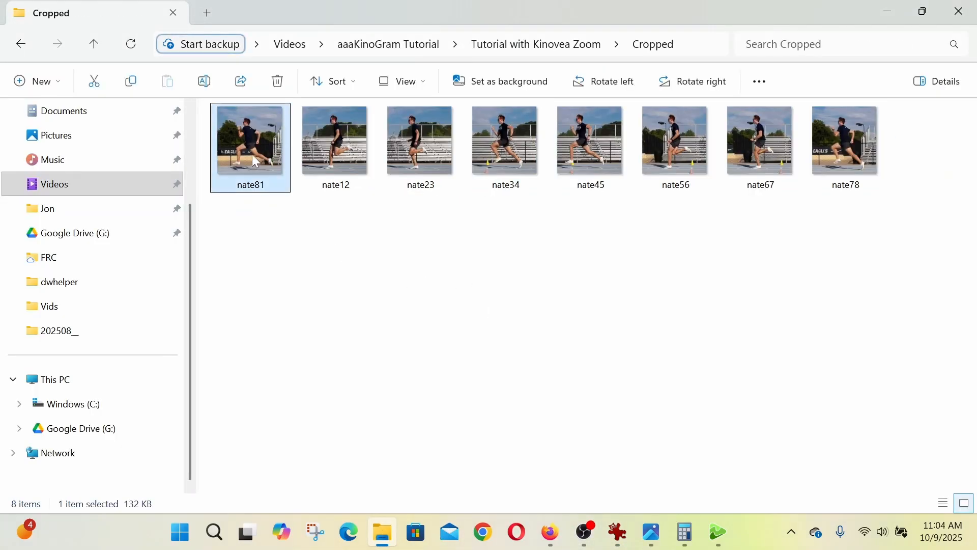
{"action": "double_click", "coordinate": [253, 156]}
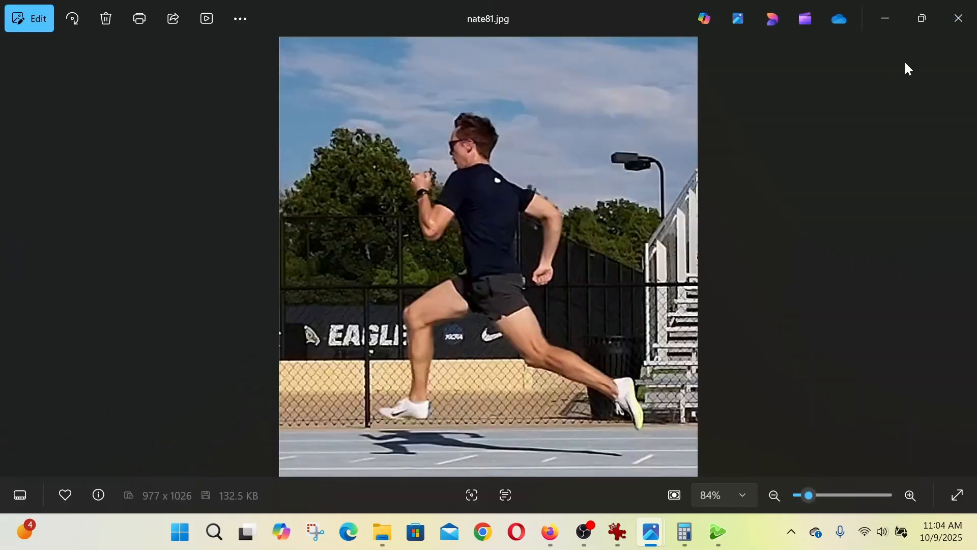
{"action": "left_click", "coordinate": [960, 19]}
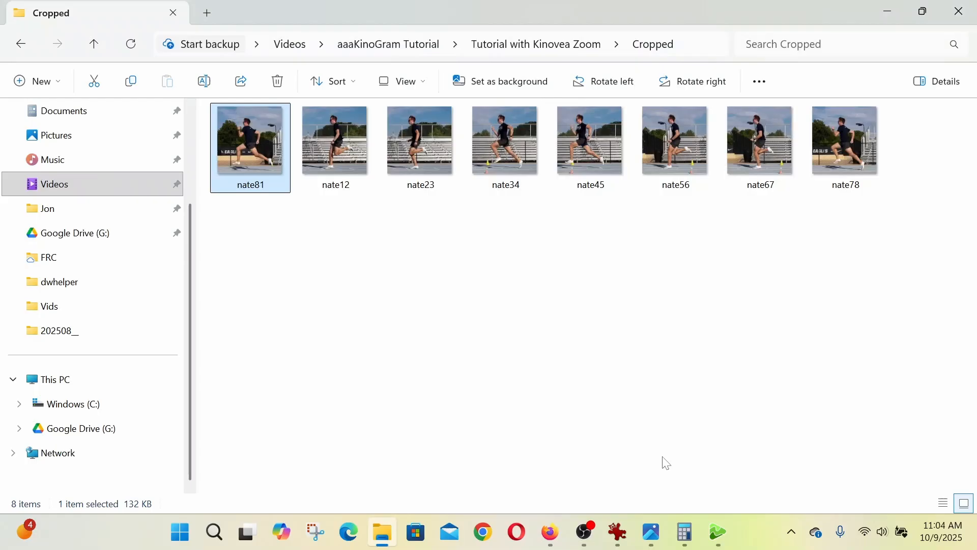
- Switch to IrfanView, show thumbnails of the Cropped folder inside Tutorial with Kinovea Zoom and select all eight images
{"action": "left_click", "coordinate": [618, 531]}
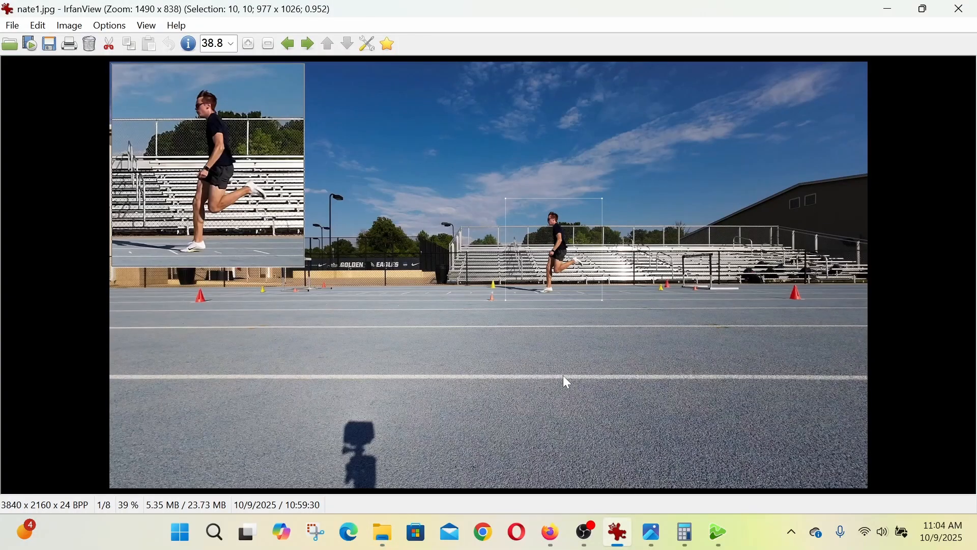
{"action": "left_click", "coordinate": [12, 26]}
{"action": "left_click", "coordinate": [51, 138]}
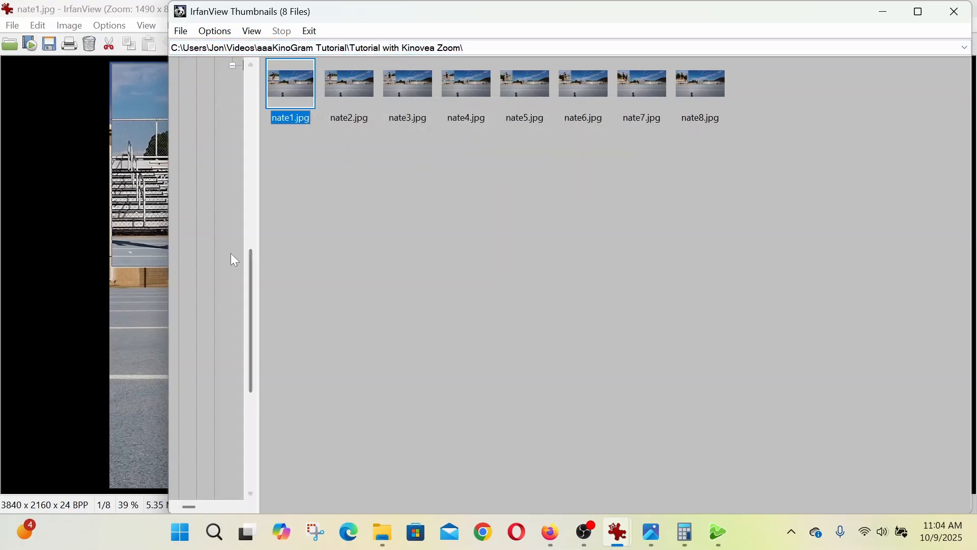
{"action": "left_click_drag", "start_coordinate": [260, 263], "coordinate": [498, 261]}
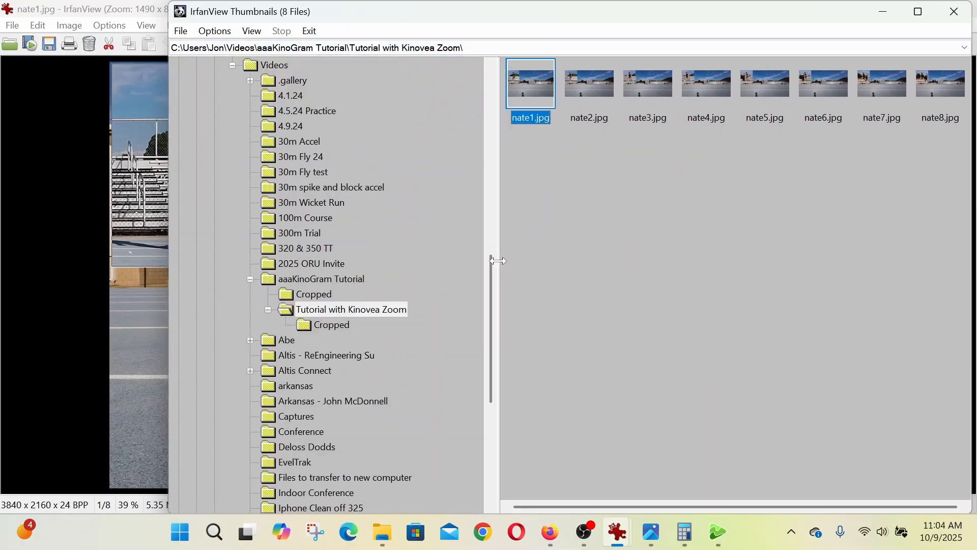
{"action": "left_click", "coordinate": [326, 324]}
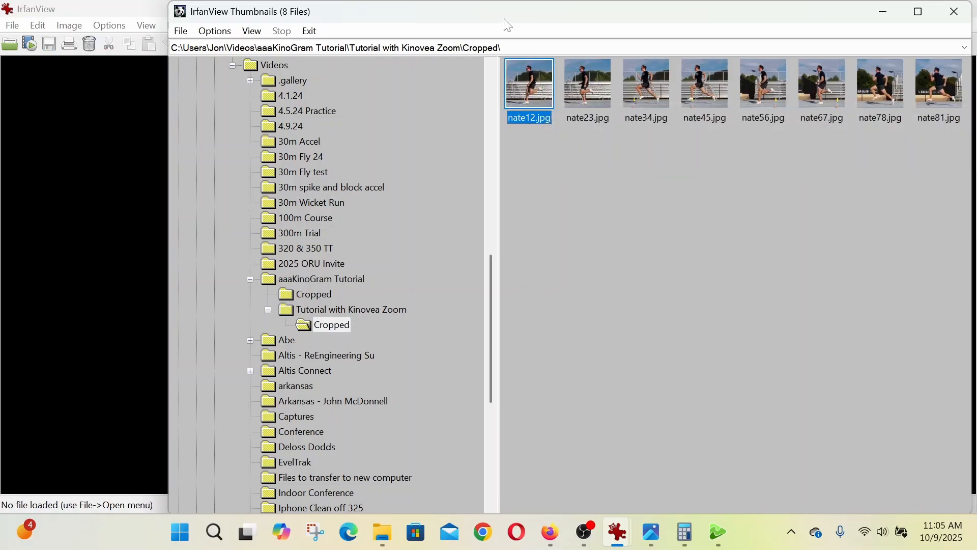
{"action": "left_click_drag", "start_coordinate": [507, 25], "coordinate": [410, 58]}
{"action": "left_click", "coordinate": [830, 124], "text": "shift"}
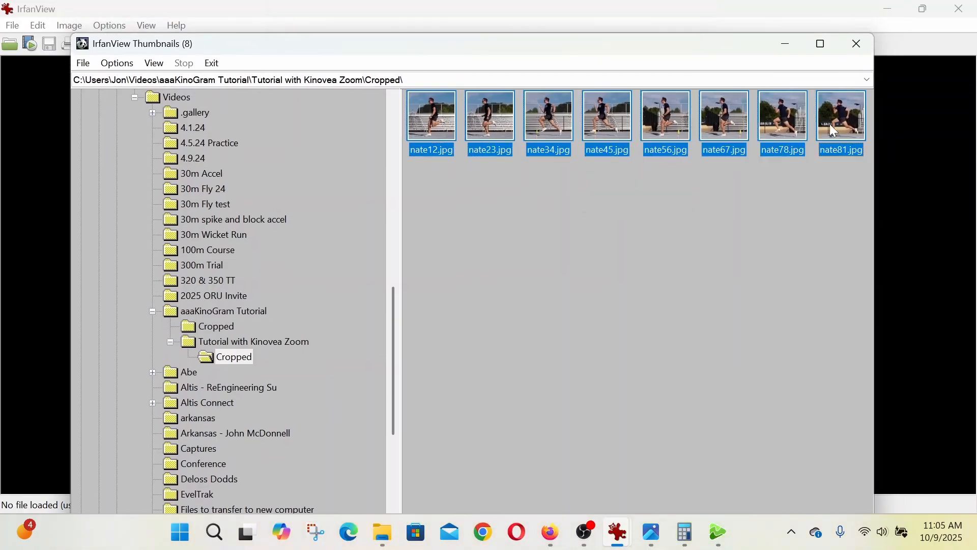
- Create a Letter-size landscape contact sheet from the selected images without replacing the existing Sheet_001.jpg
{"action": "right_click", "coordinate": [425, 108]}
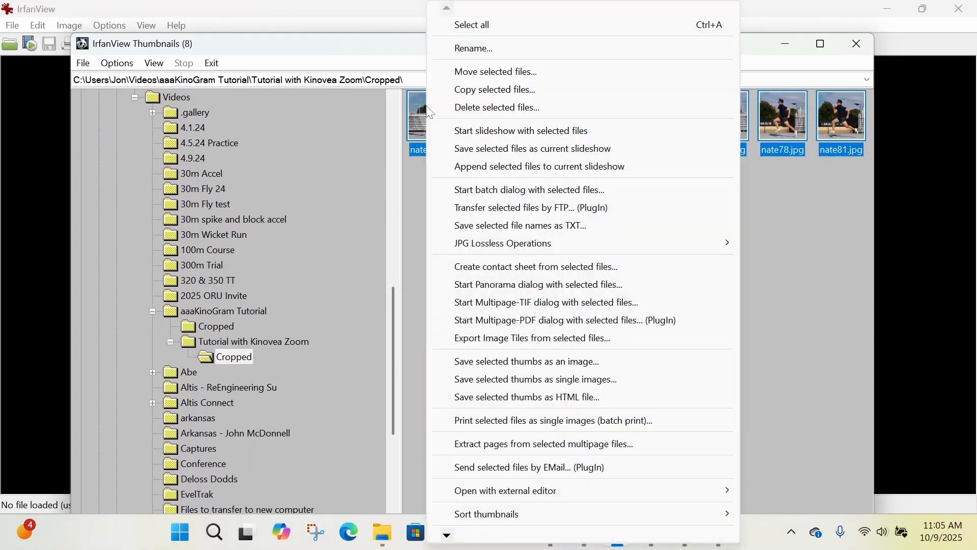
{"action": "left_click", "coordinate": [513, 266]}
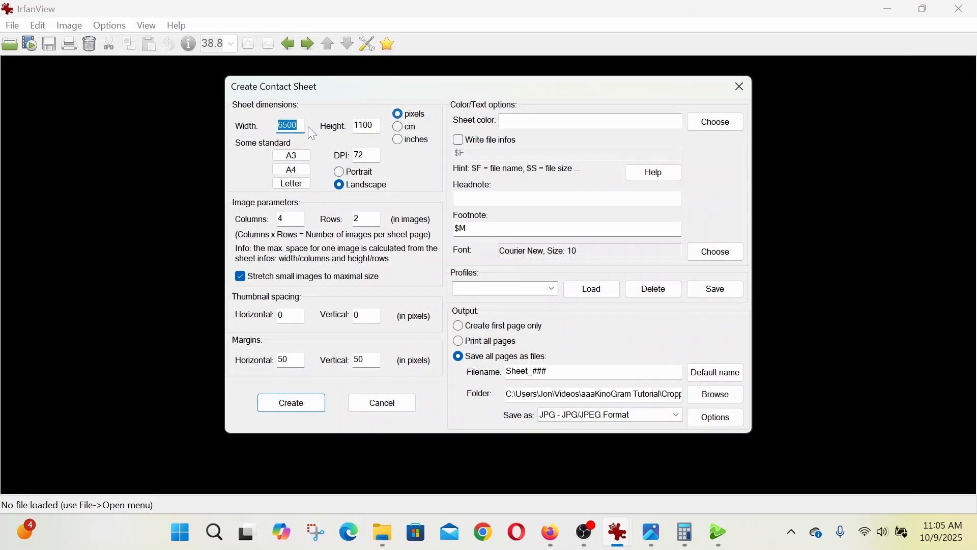
{"action": "left_click", "coordinate": [299, 186]}
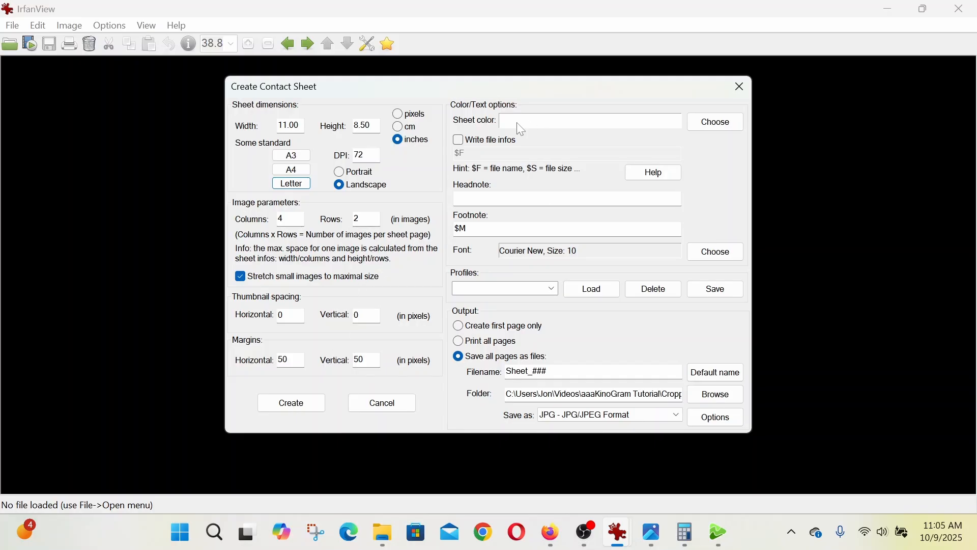
{"action": "left_click", "coordinate": [303, 406]}
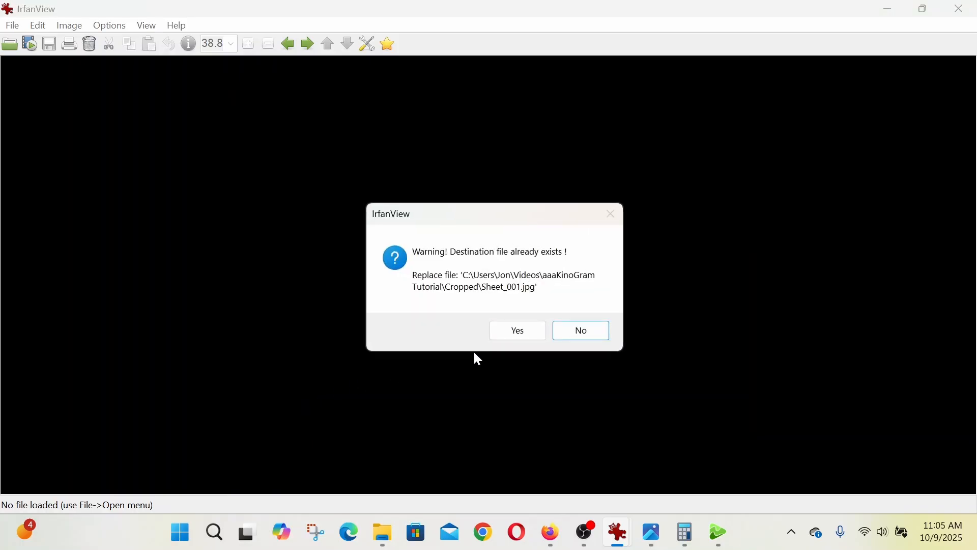
{"action": "left_click", "coordinate": [582, 336]}
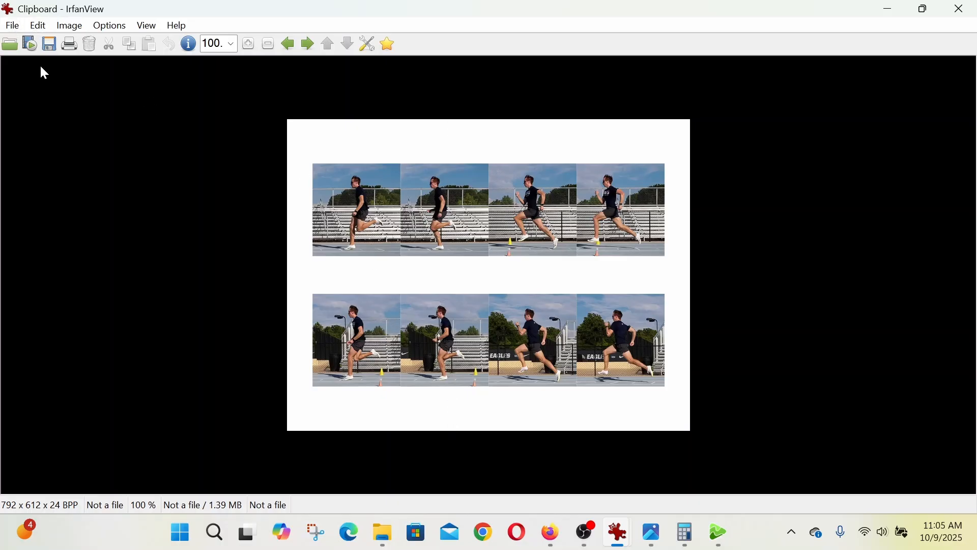
- Start another contact sheet from the eight selected cropped thumbnails and set its vertical margin to 100 pixels
{"action": "left_click", "coordinate": [12, 25]}
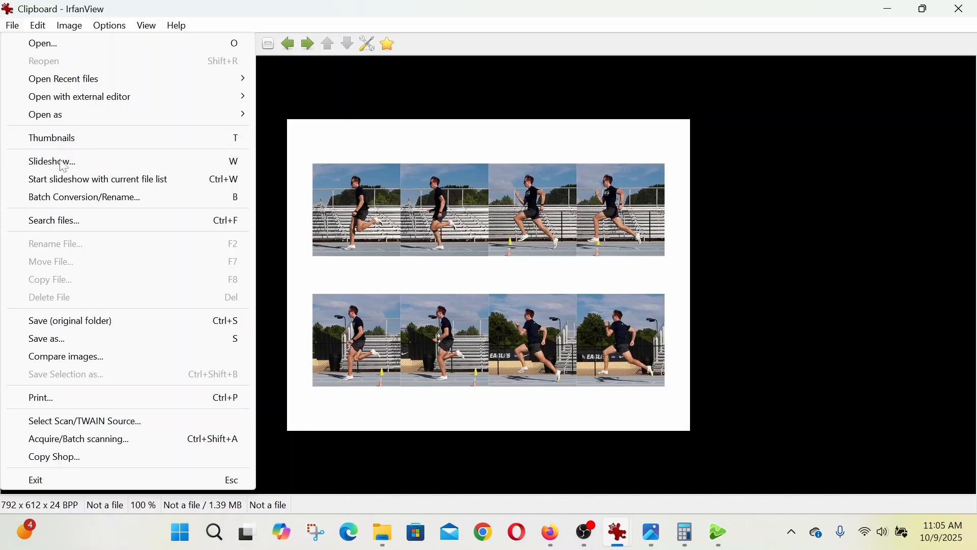
{"action": "left_click", "coordinate": [60, 140]}
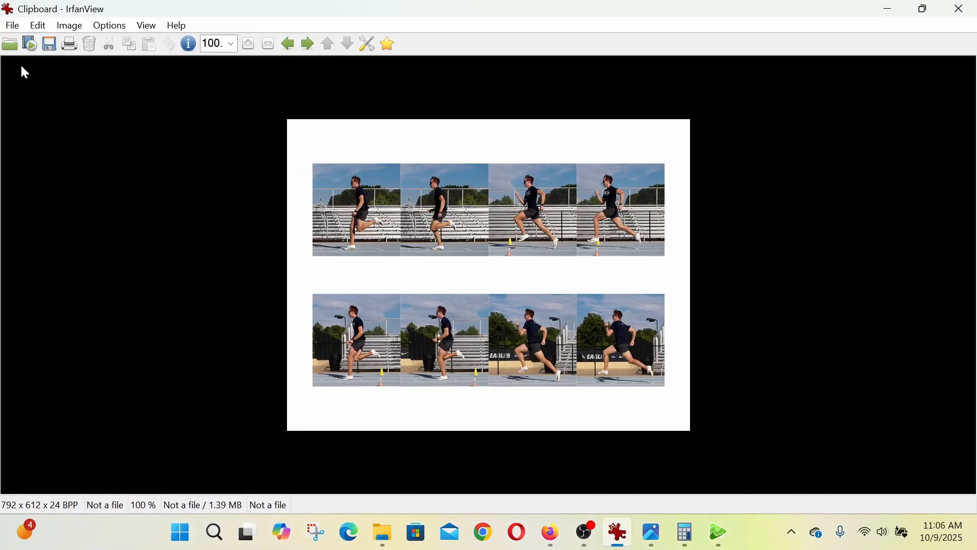
{"action": "left_click", "coordinate": [13, 27]}
{"action": "left_click", "coordinate": [61, 143]}
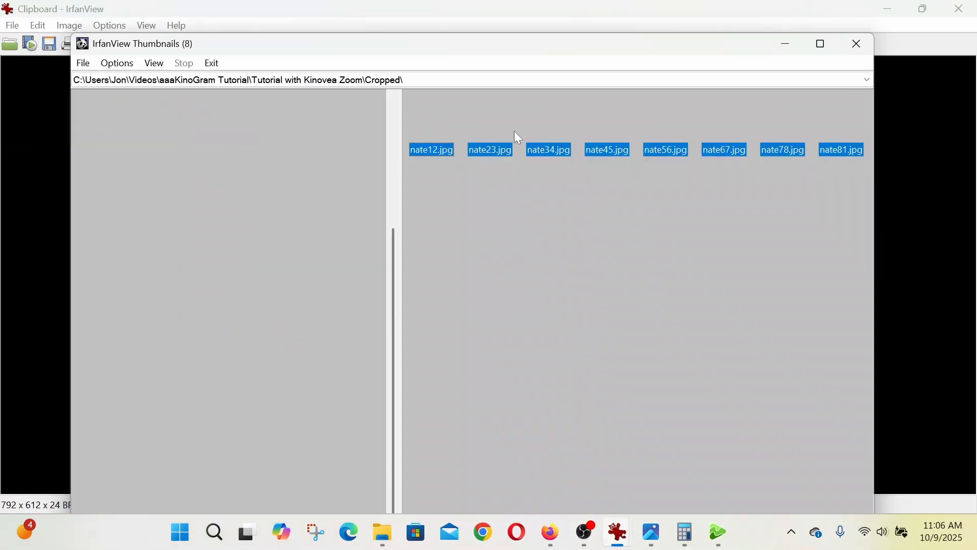
{"action": "right_click", "coordinate": [430, 127]}
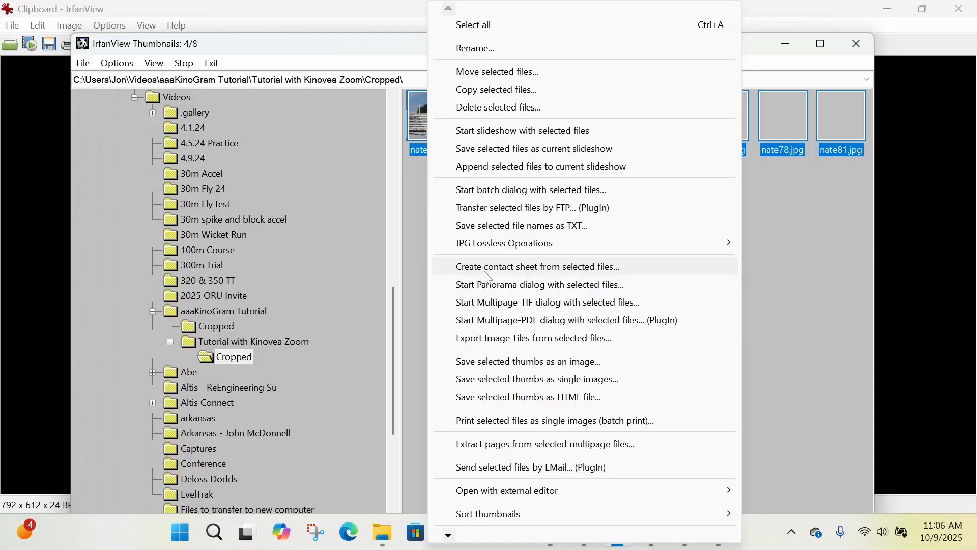
{"action": "left_click", "coordinate": [485, 270]}
{"action": "left_click_drag", "start_coordinate": [365, 360], "coordinate": [358, 360]}
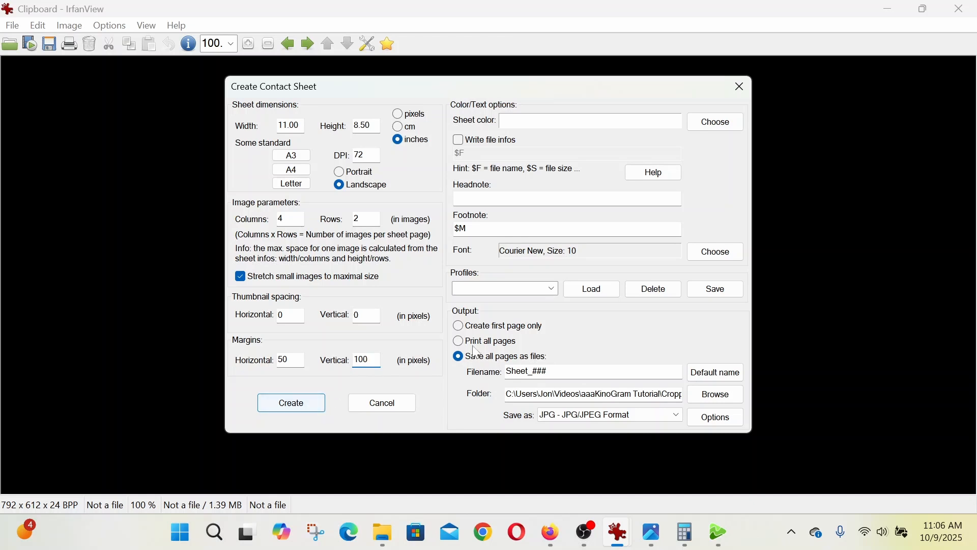
- Set the contact sheet's output folder to Cropped inside Tutorial with Kinovea Zoom
{"action": "left_click", "coordinate": [723, 396]}
{"action": "left_click", "coordinate": [504, 188]}
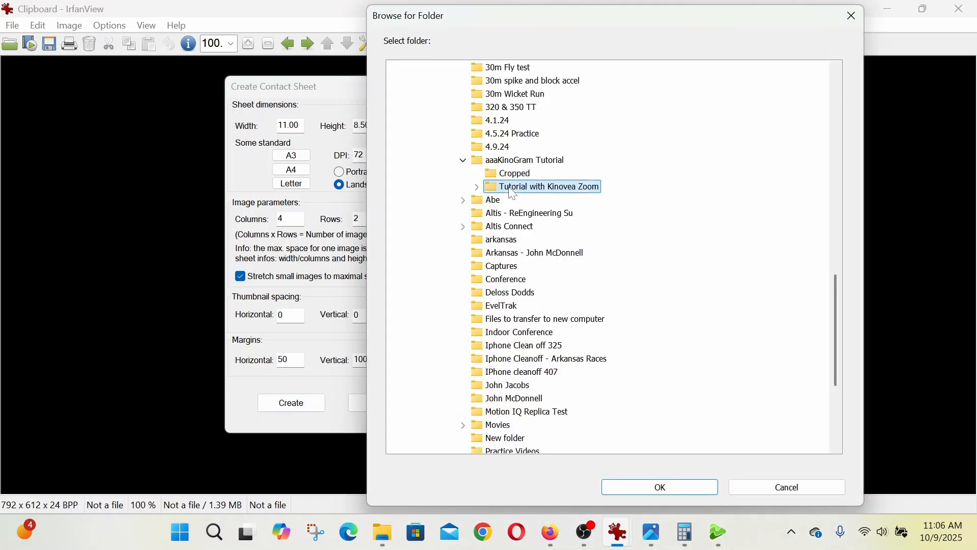
{"action": "left_click", "coordinate": [525, 201]}
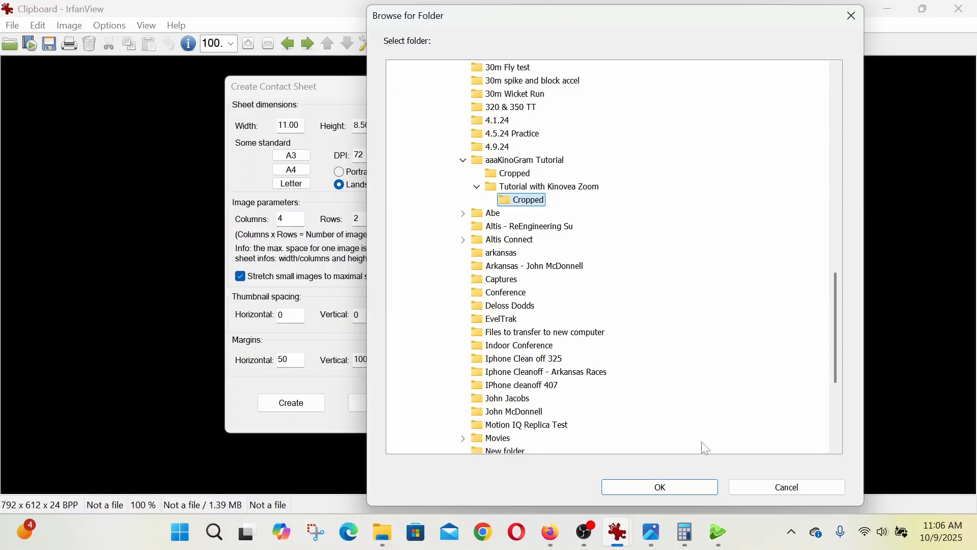
{"action": "left_click", "coordinate": [670, 487]}
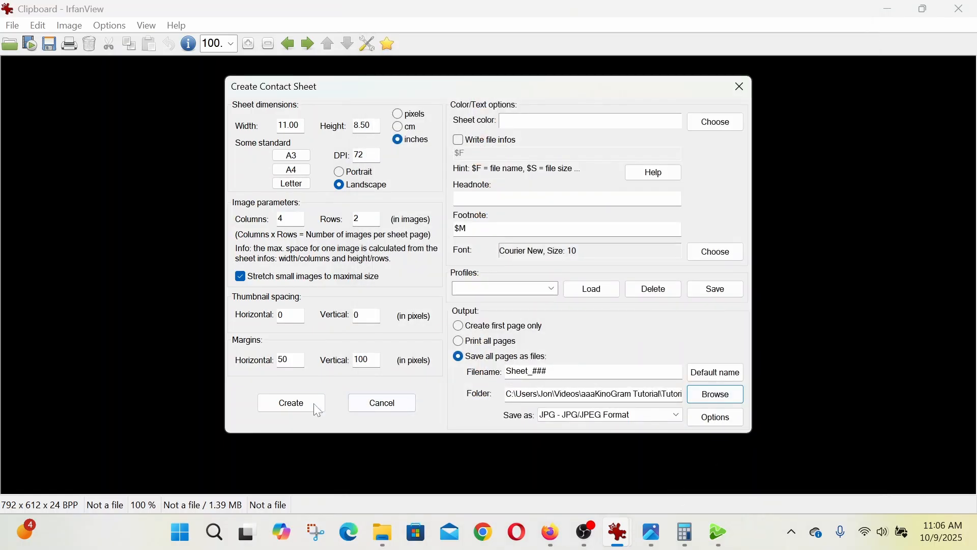
- Create the contact sheet as first page only and check the Cropped folder in File Explorer for a saved file
{"action": "left_click", "coordinate": [460, 329]}
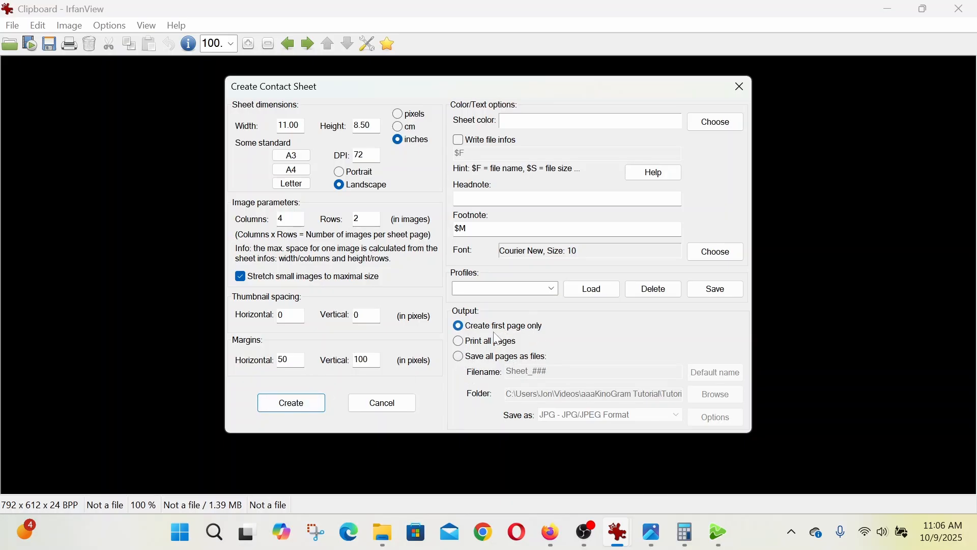
{"action": "left_click", "coordinate": [301, 410]}
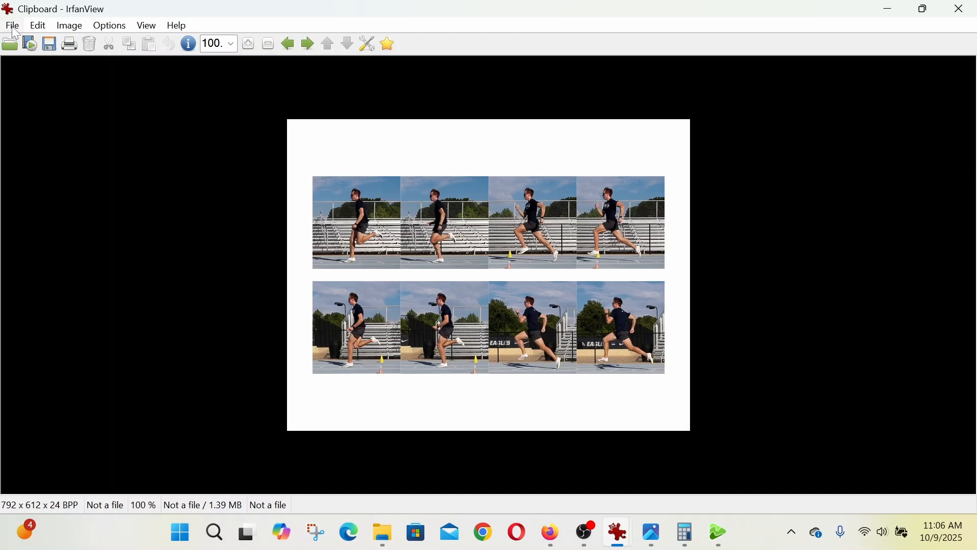
{"action": "left_click", "coordinate": [383, 533]}
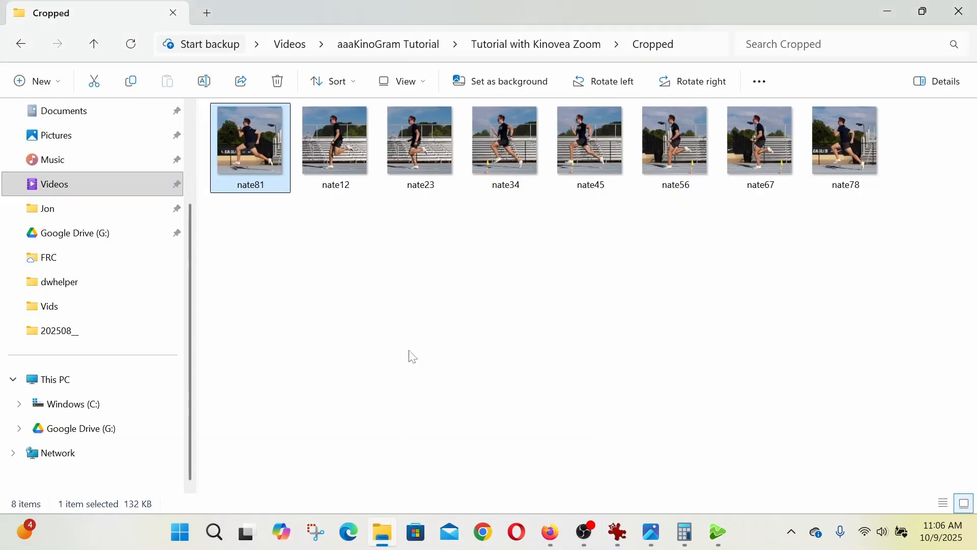
{"action": "left_click", "coordinate": [411, 281]}
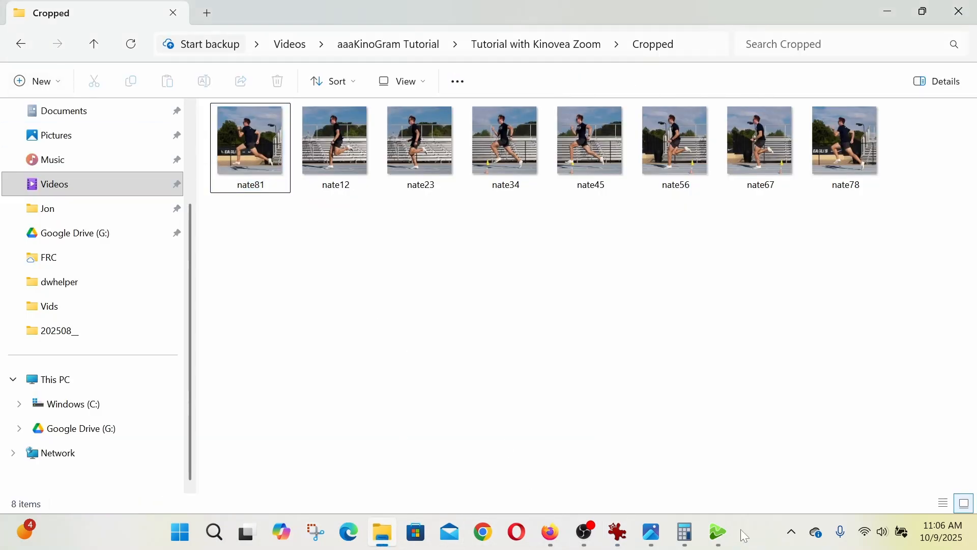
- Switch to IrfanView and create a contact sheet from the selected thumbnails with a 120-pixel vertical margin, saving all pages as files
{"action": "mouse_move", "coordinate": [619, 532]}
{"action": "left_click", "coordinate": [662, 435]}
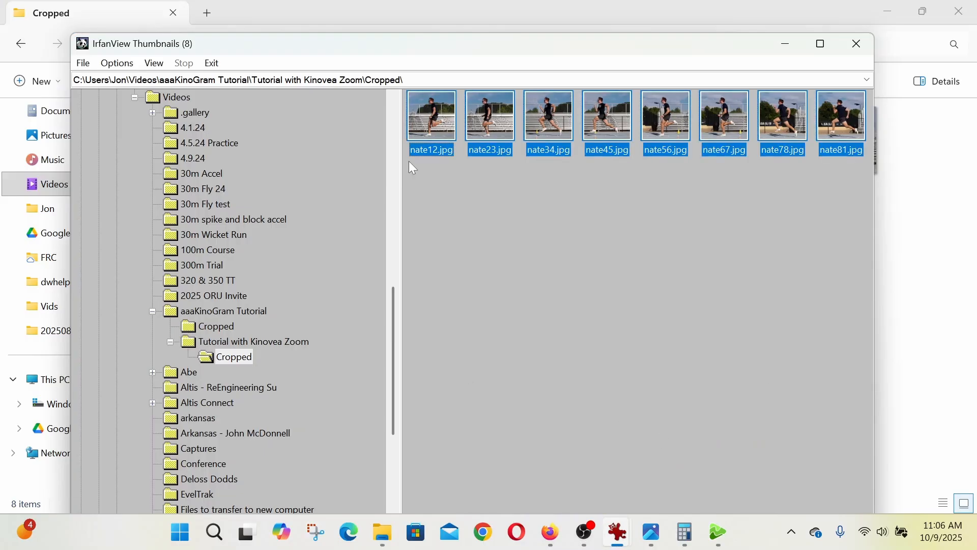
{"action": "right_click", "coordinate": [436, 116]}
{"action": "left_click", "coordinate": [501, 266]}
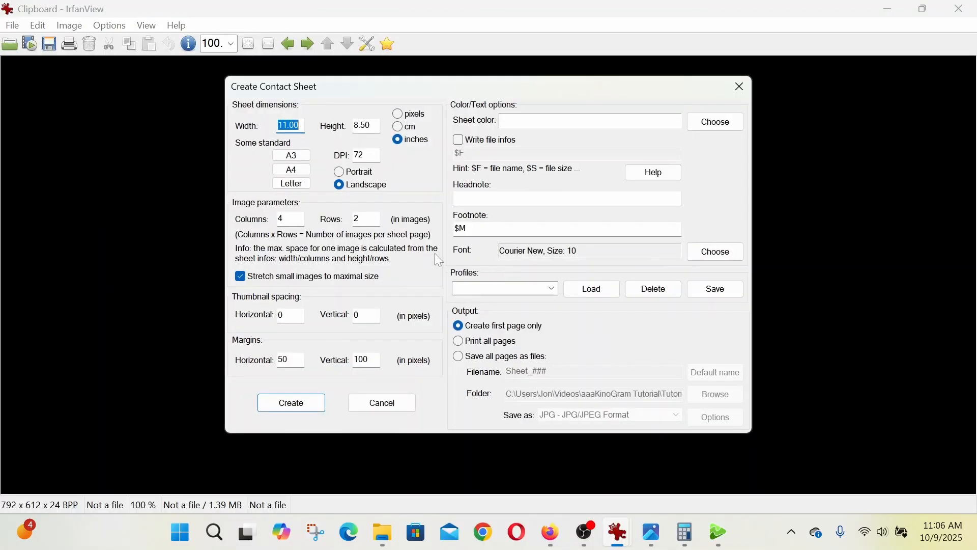
{"action": "left_click", "coordinate": [458, 356]}
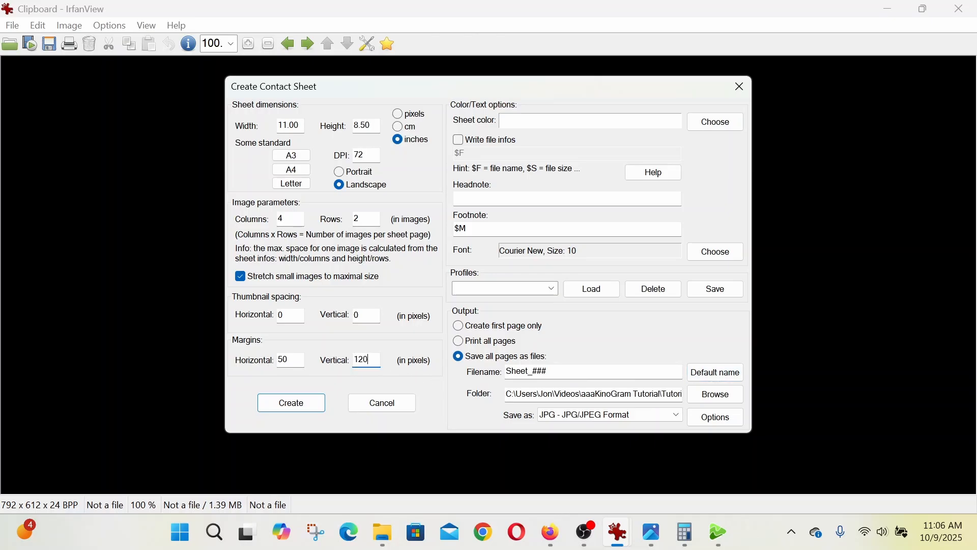
{"action": "left_click", "coordinate": [288, 410]}
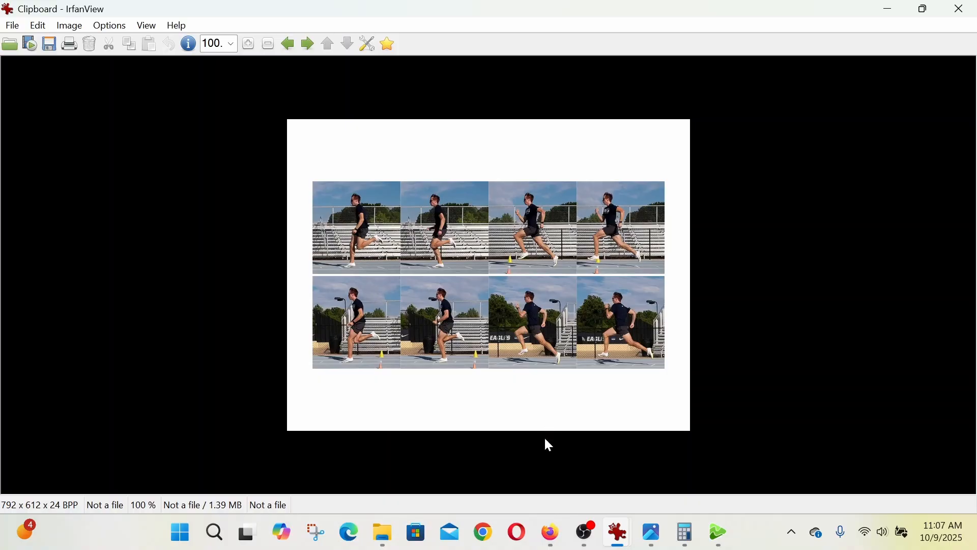
- Switch to File Explorer, open Sheet_001 from the Cropped folder in Photos and examine the image quality of its frames
{"action": "left_click", "coordinate": [384, 532]}
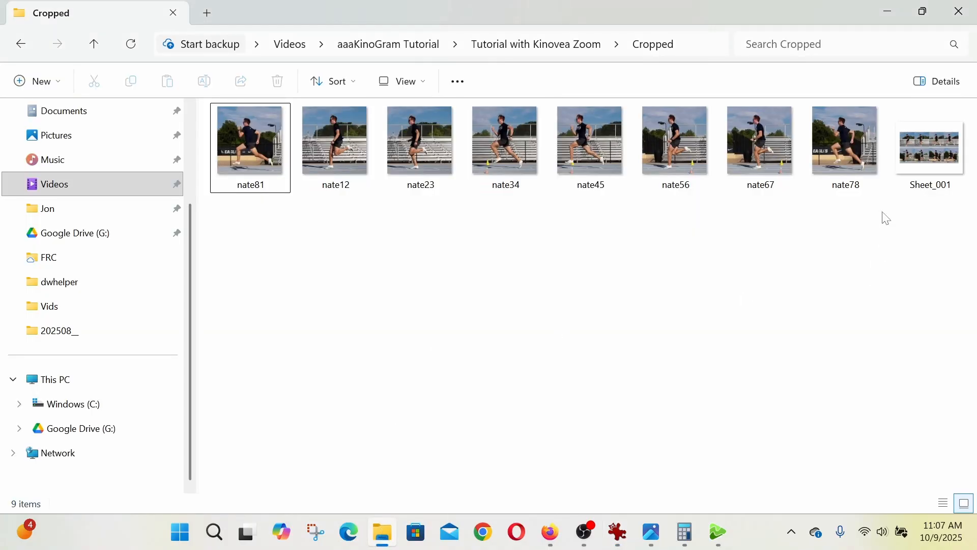
{"action": "double_click", "coordinate": [907, 160]}
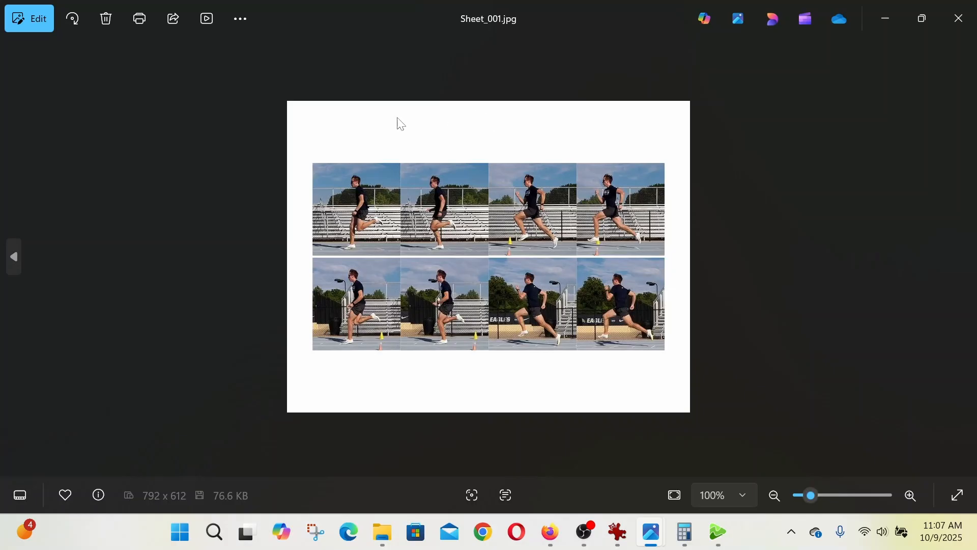
{"action": "scroll", "coordinate": [412, 264], "scroll_direction": "up", "scroll_amount": 3}
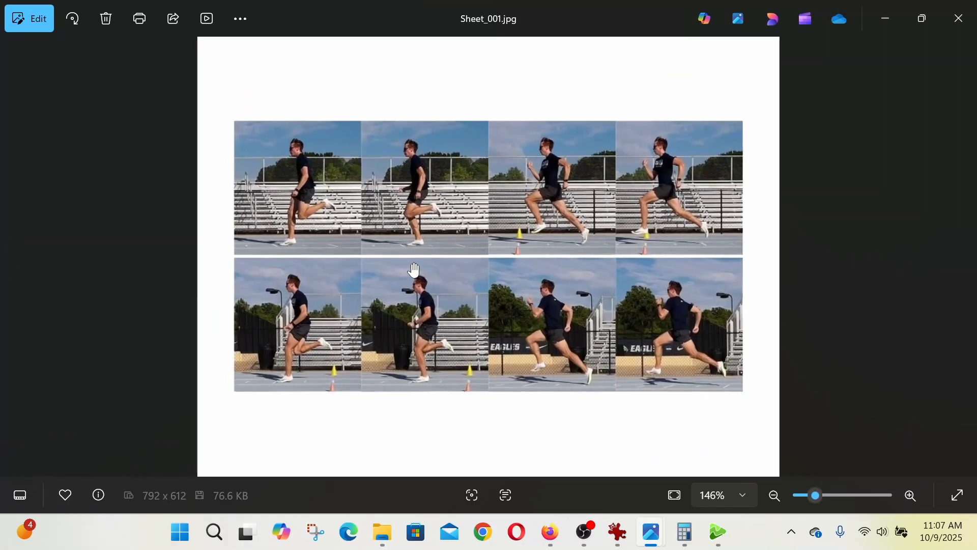
{"action": "scroll", "coordinate": [414, 270], "scroll_direction": "up", "scroll_amount": 1}
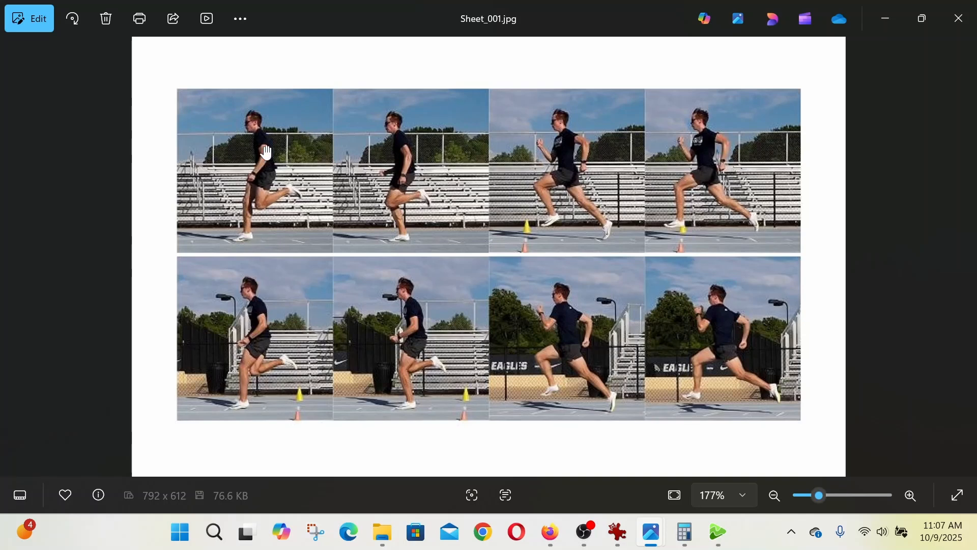
{"action": "scroll", "coordinate": [299, 212], "scroll_direction": "down", "scroll_amount": 3}
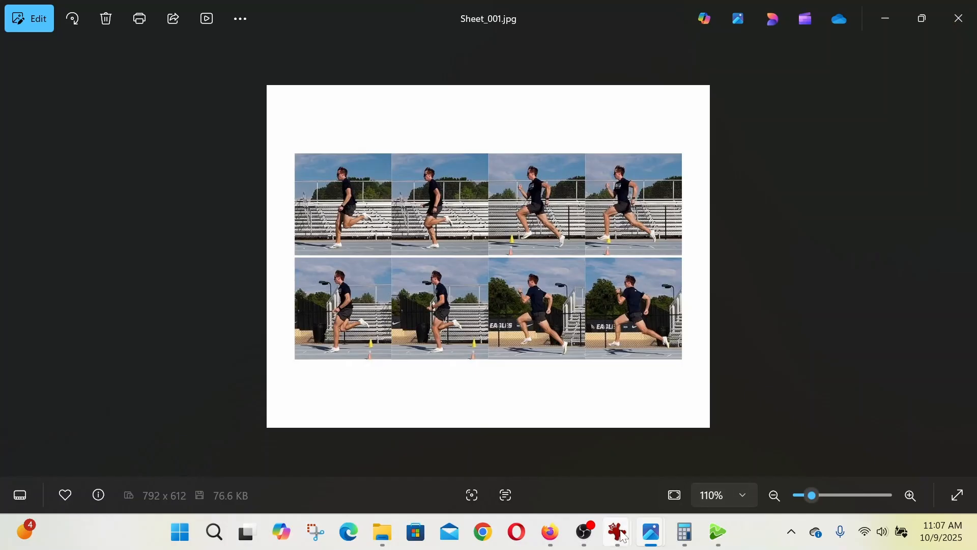
- Switch to IrfanView, close the thumbnail window and open nate12.jpg from the Cropped folder to read its pixel dimensions
{"action": "mouse_move", "coordinate": [617, 532]}
{"action": "left_click", "coordinate": [642, 451]}
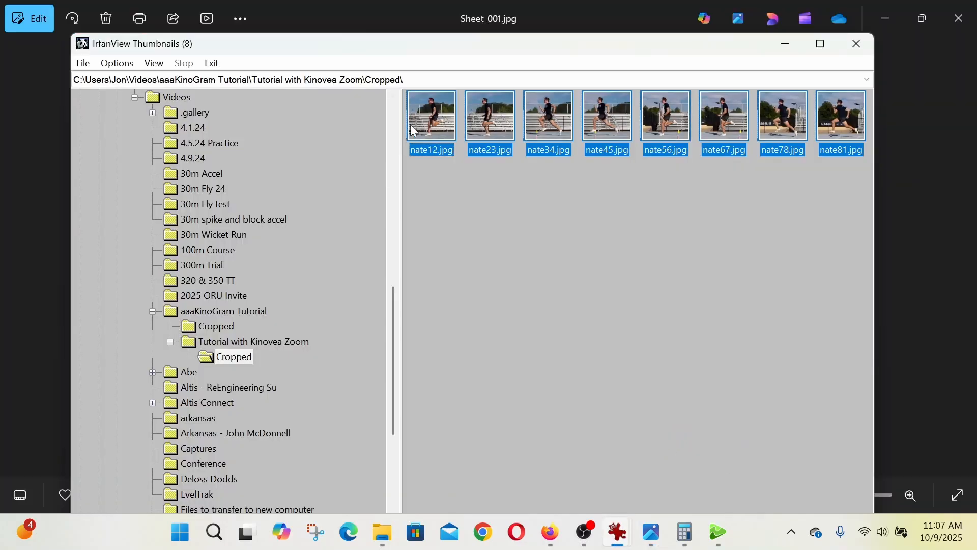
{"action": "left_click", "coordinate": [859, 50]}
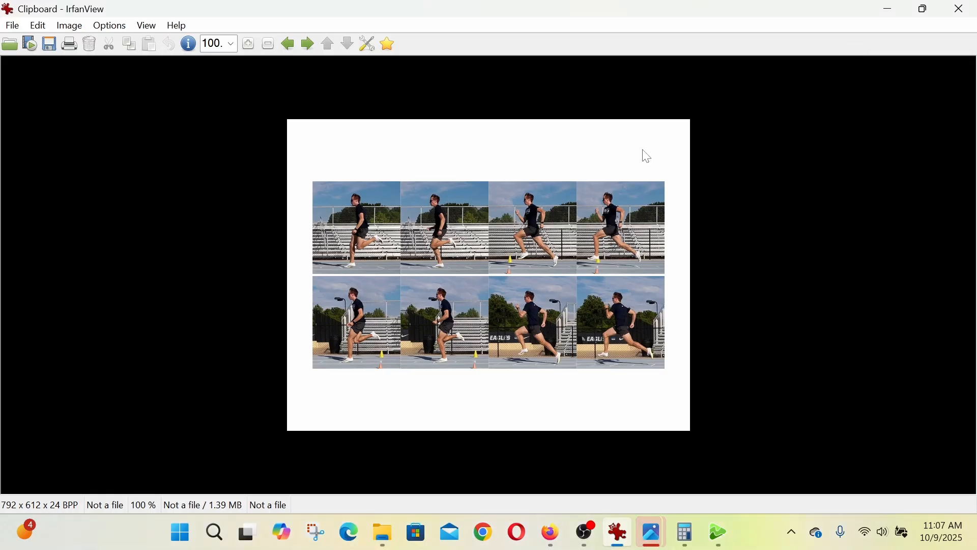
{"action": "left_click", "coordinate": [10, 44]}
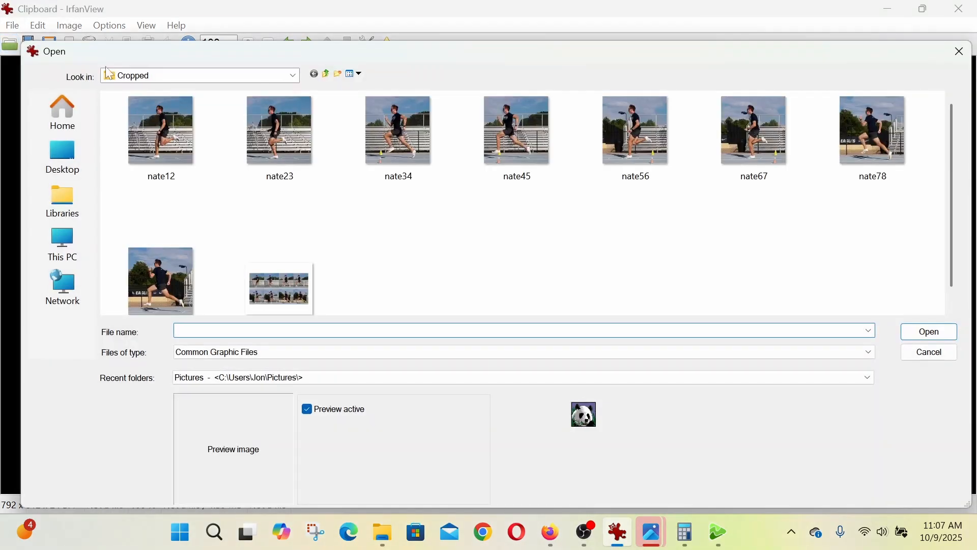
{"action": "left_click", "coordinate": [165, 125]}
{"action": "left_click", "coordinate": [944, 332]}
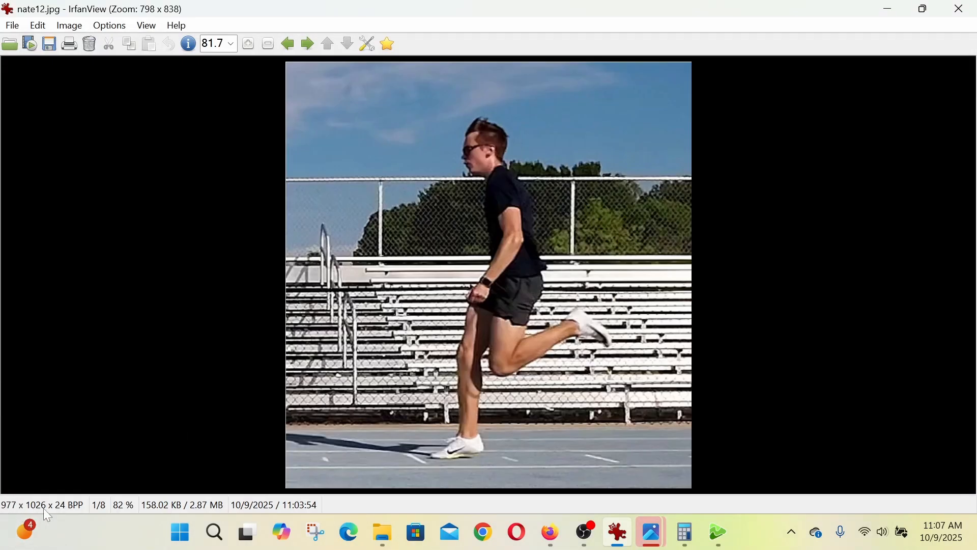
- Switch to Calculator and multiply the 977-pixel image width by 4 columns
{"action": "left_click", "coordinate": [685, 534]}
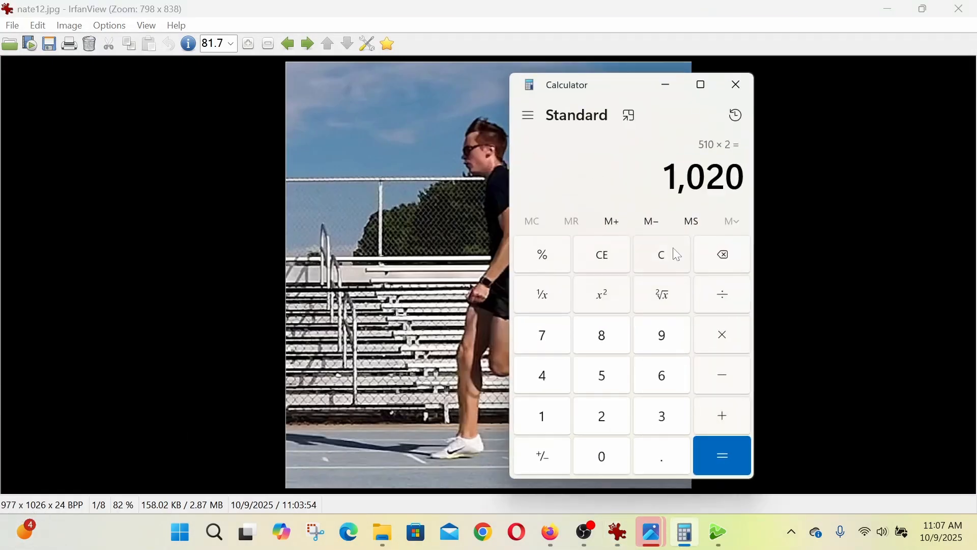
{"action": "left_click", "coordinate": [614, 260]}
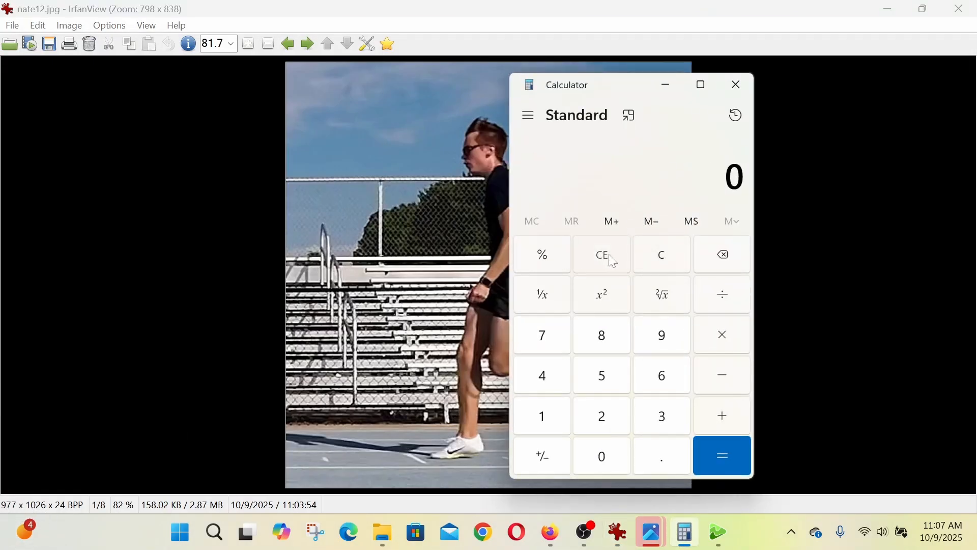
{"action": "left_click", "coordinate": [661, 348]}
{"action": "left_click", "coordinate": [559, 351]}
{"action": "left_click", "coordinate": [559, 351]}
{"action": "left_click", "coordinate": [721, 336]}
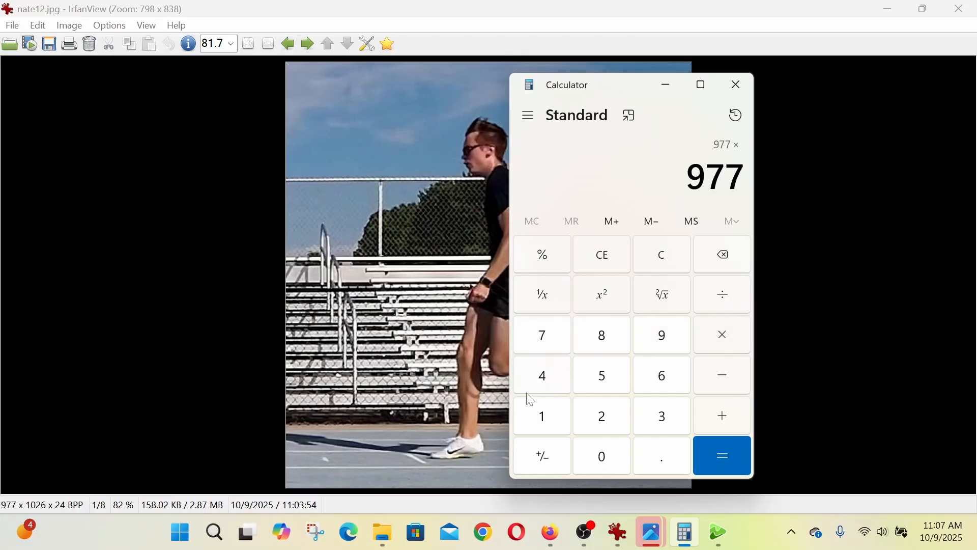
{"action": "left_click", "coordinate": [538, 380]}
{"action": "left_click", "coordinate": [729, 461]}
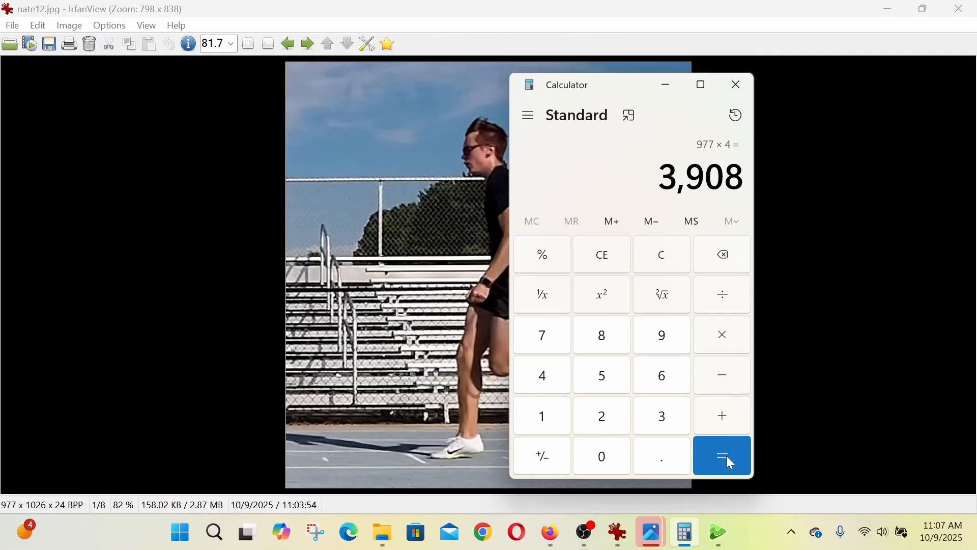
- Multiply the 1026-pixel image height by 2 rows
{"action": "left_click", "coordinate": [552, 425]}
{"action": "left_click", "coordinate": [599, 449]}
{"action": "left_click", "coordinate": [623, 430]}
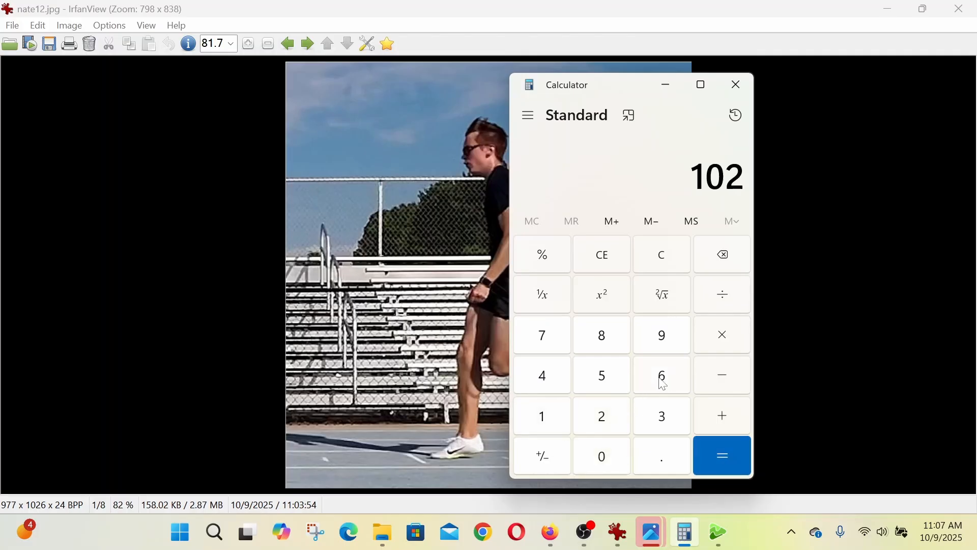
{"action": "left_click", "coordinate": [666, 379]}
{"action": "left_click", "coordinate": [725, 348]}
{"action": "left_click", "coordinate": [617, 420]}
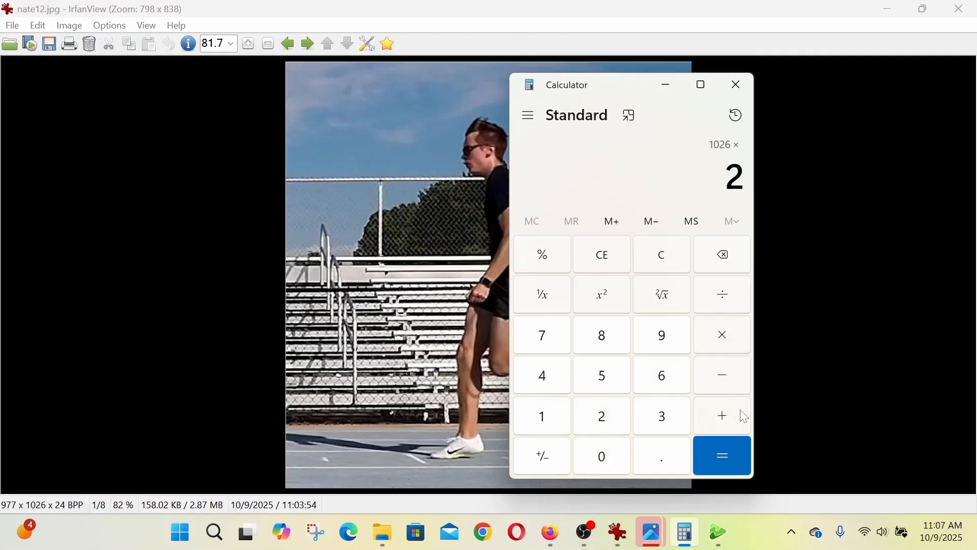
{"action": "left_click", "coordinate": [725, 460]}
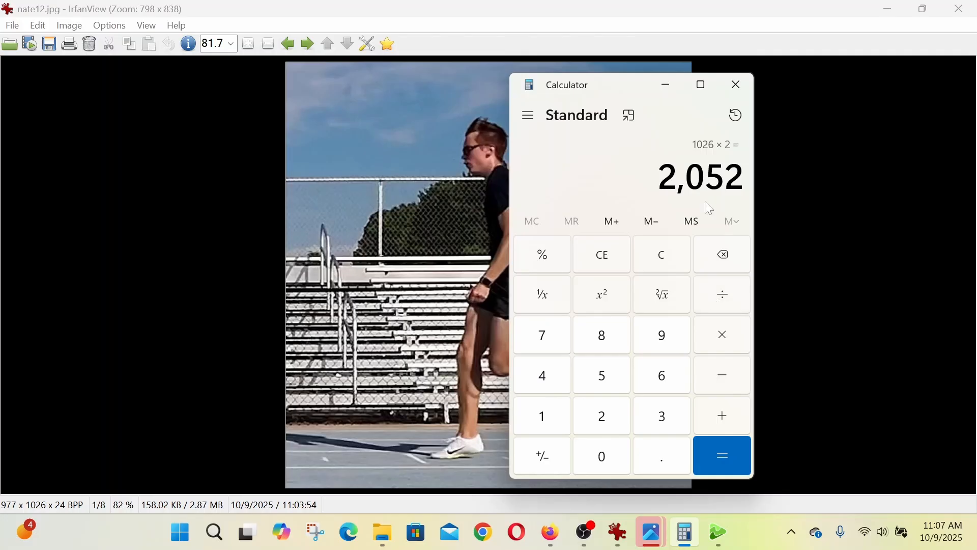
- Switch back to IrfanView, reopen the Cropped folder's thumbnails and start a contact sheet from the eight selected images
{"action": "left_click", "coordinate": [798, 120]}
{"action": "left_click", "coordinate": [12, 26]}
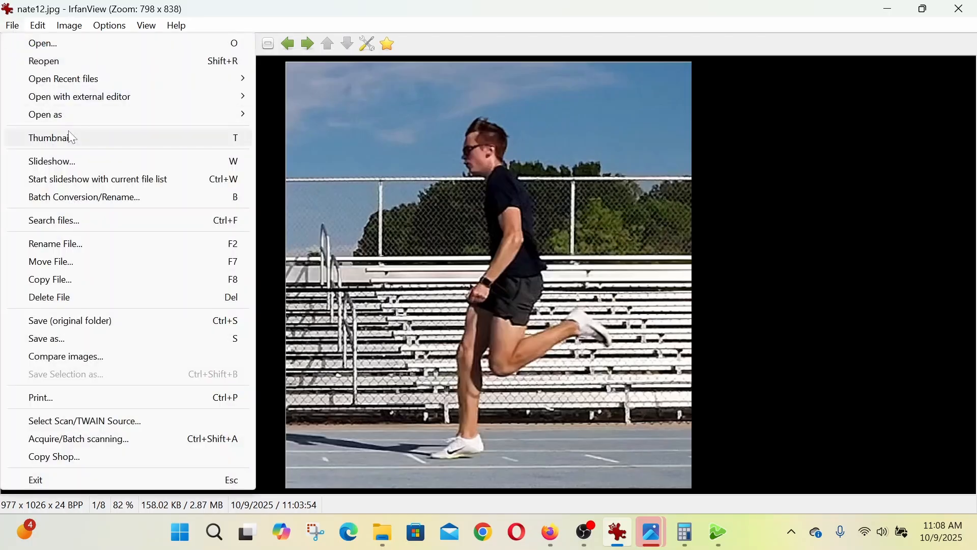
{"action": "left_click", "coordinate": [68, 133]}
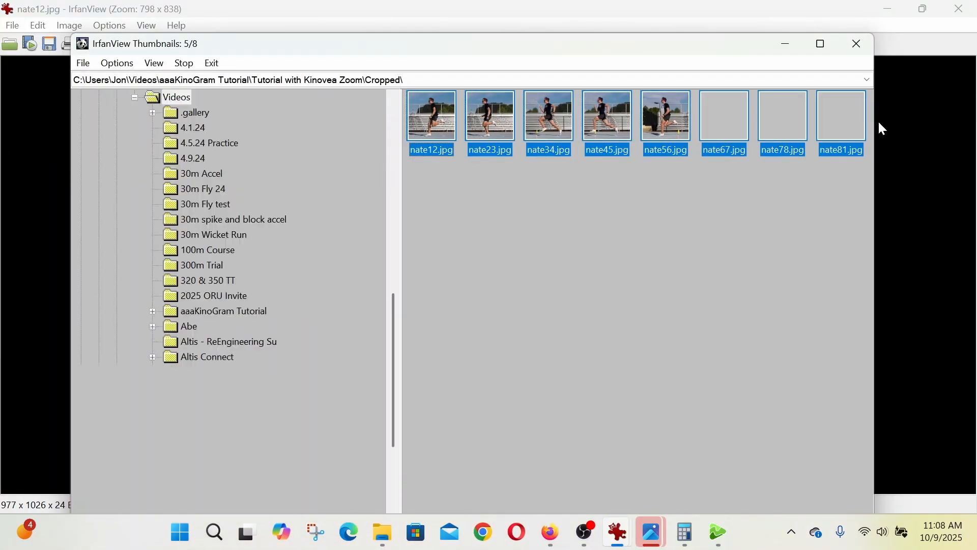
{"action": "right_click", "coordinate": [433, 124]}
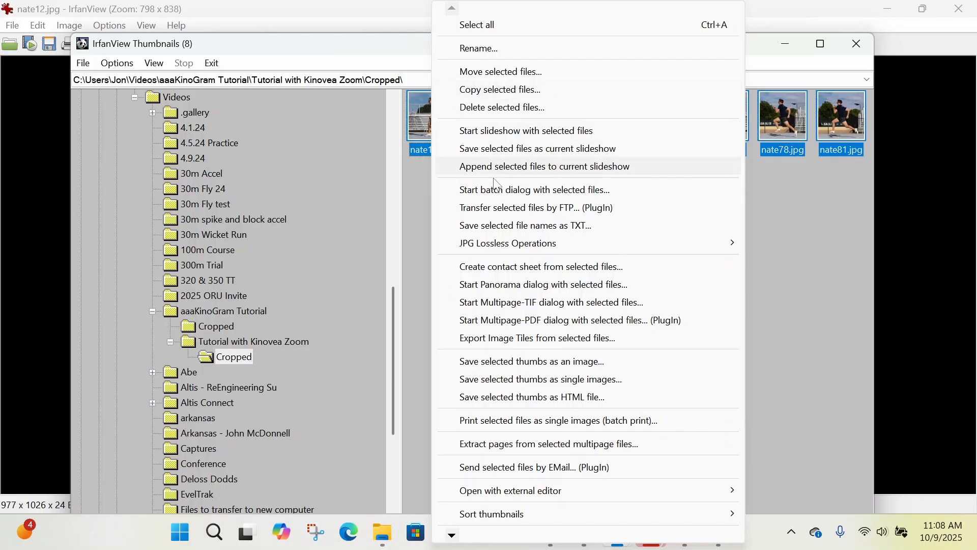
{"action": "left_click", "coordinate": [509, 267]}
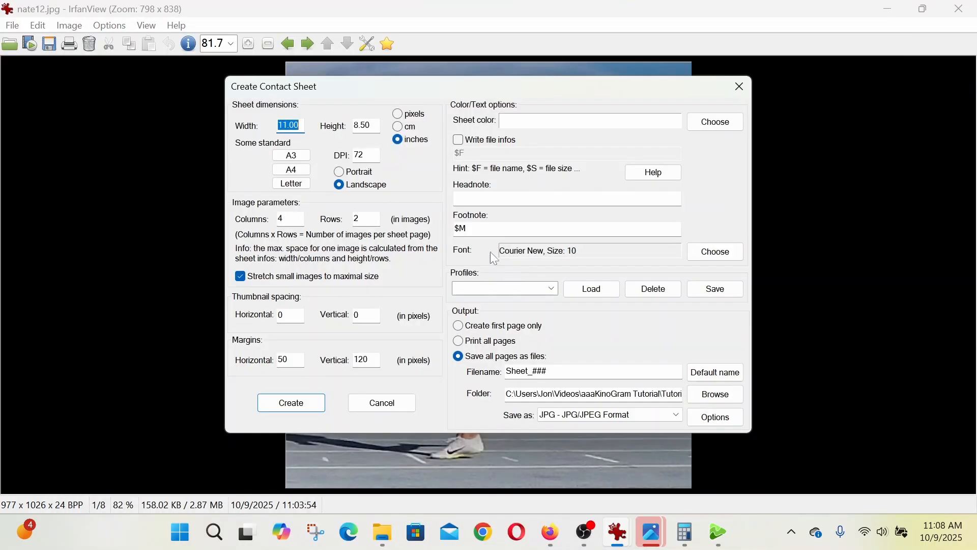
- Set the contact sheet's dimensions in pixels to a width of 3950 and a height of 2090
{"action": "left_click", "coordinate": [397, 113]}
{"action": "type", "text": "30"}
{"action": "key", "text": "BackSpace"}
{"action": "type", "text": "950"}
{"action": "key", "text": "Tab"}
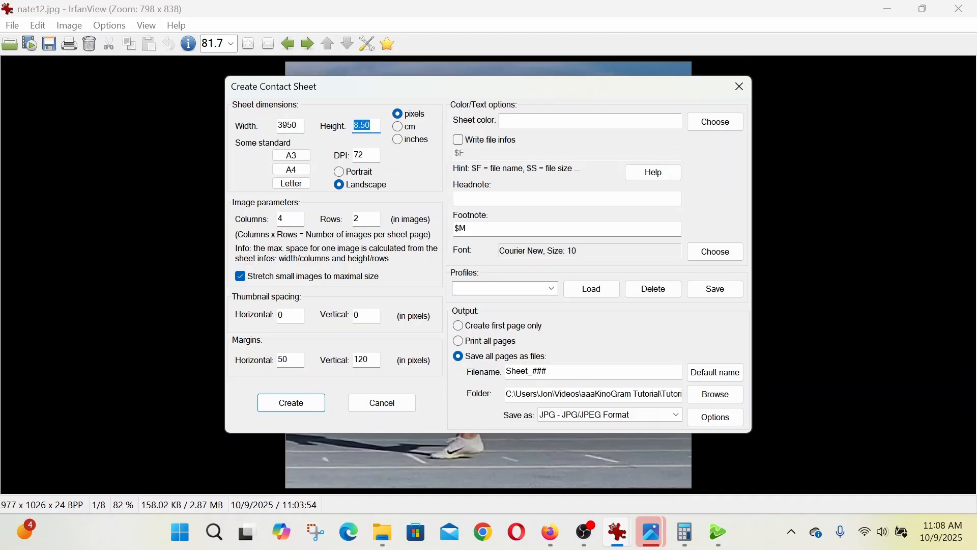
{"action": "type", "text": "2090"}
- Set the horizontal and vertical margins to 0 and create the contact sheet as first page only
{"action": "left_click_drag", "start_coordinate": [291, 359], "coordinate": [254, 363]}
{"action": "type", "text": "0"}
{"action": "left_click_drag", "start_coordinate": [367, 359], "coordinate": [343, 370]}
{"action": "type", "text": "0"}
{"action": "left_click", "coordinate": [459, 328]}
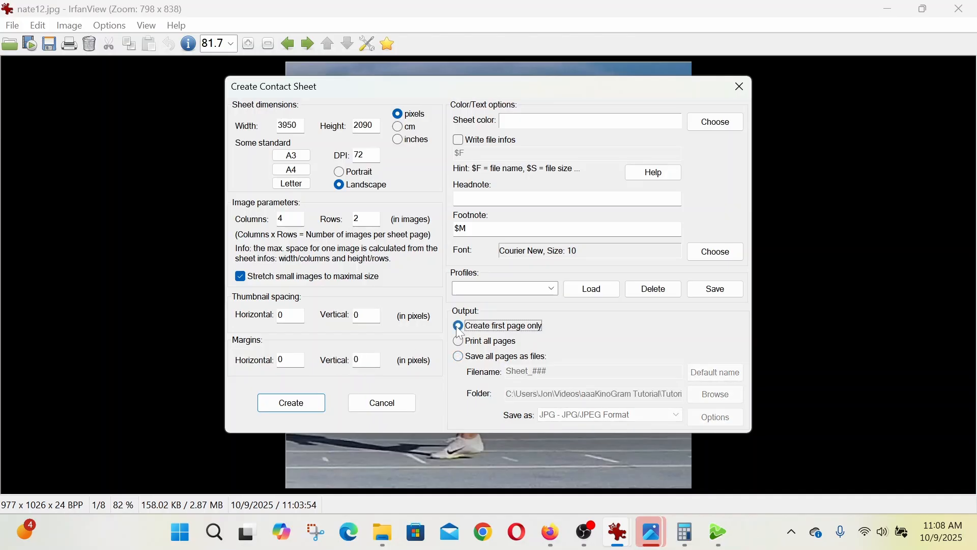
{"action": "left_click", "coordinate": [302, 406]}
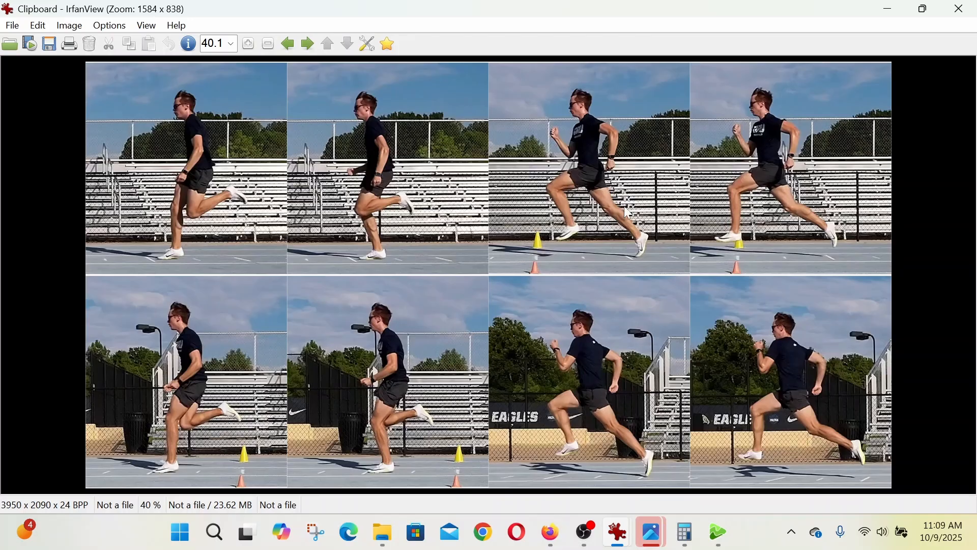
- View the saved Sheet_001.jpg in Photos for comparison and switch back to the IrfanView thumbnails of the Cropped folder
{"action": "mouse_move", "coordinate": [651, 543]}
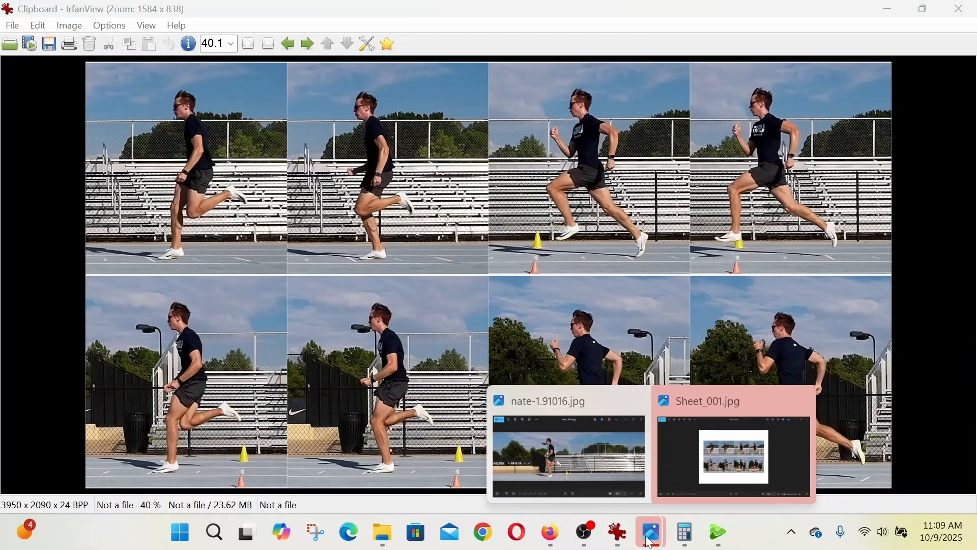
{"action": "left_click", "coordinate": [727, 451]}
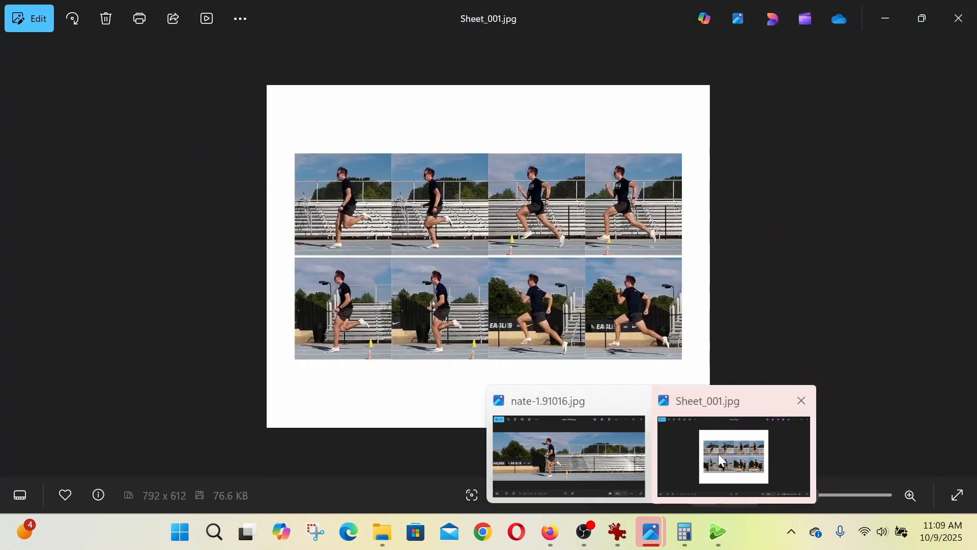
{"action": "left_click", "coordinate": [719, 453]}
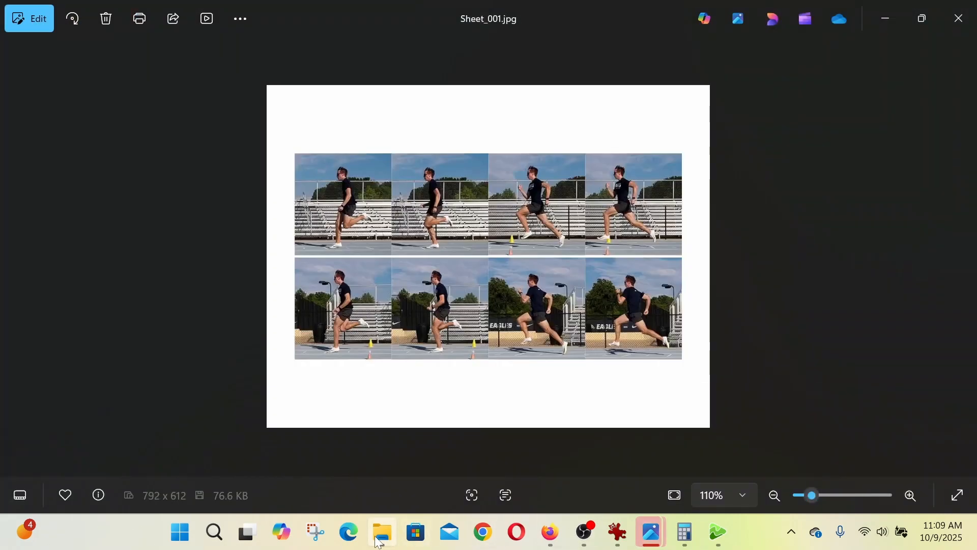
{"action": "mouse_move", "coordinate": [618, 532]}
{"action": "left_click", "coordinate": [662, 458]}
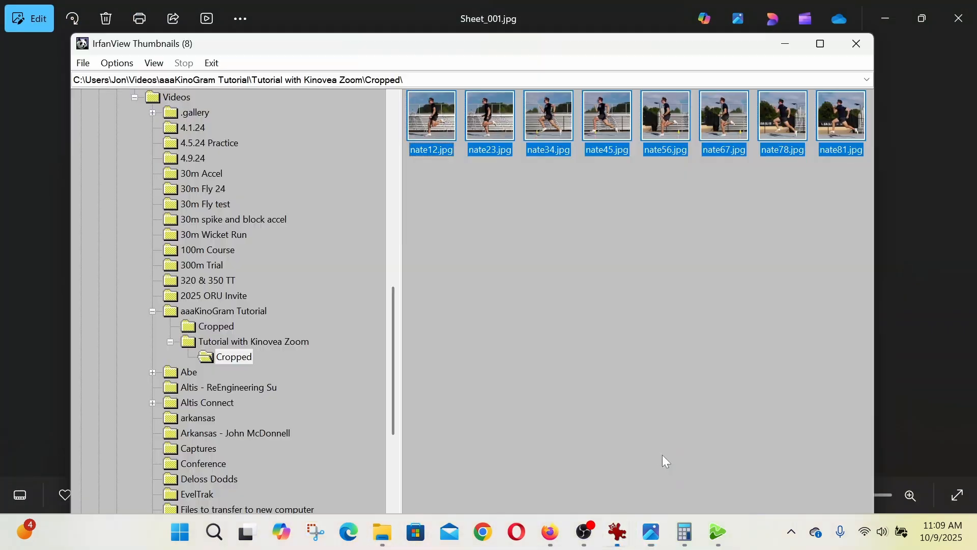
- Create a contact sheet from the eight selected images, saving all pages as JPG files and replacing the existing Sheet_001.jpg
{"action": "right_click", "coordinate": [428, 118]}
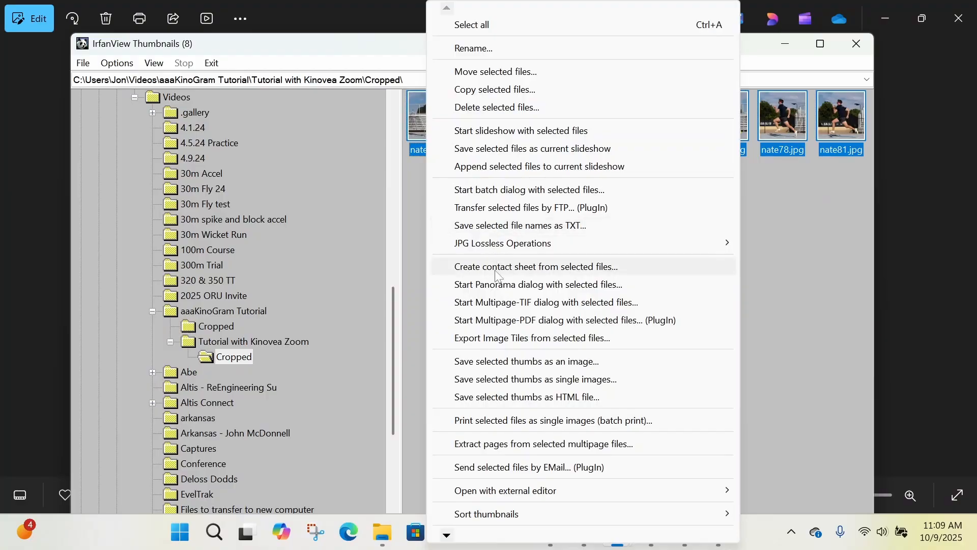
{"action": "left_click", "coordinate": [497, 275]}
{"action": "left_click", "coordinate": [466, 358]}
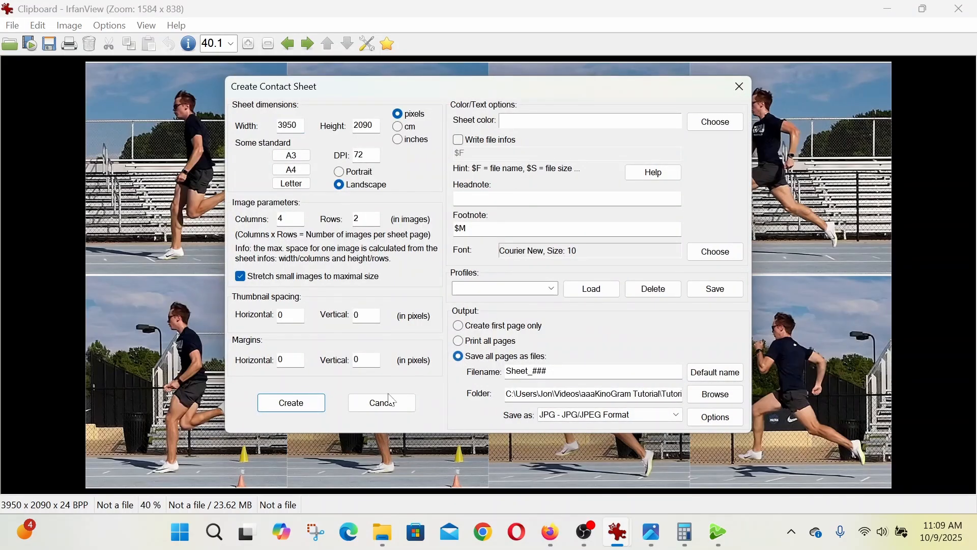
{"action": "left_click", "coordinate": [316, 402]}
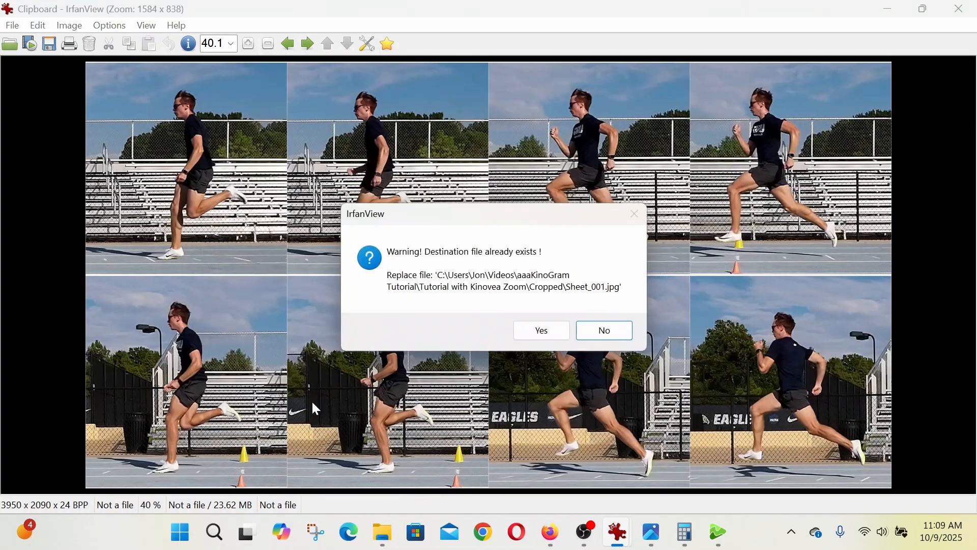
{"action": "left_click", "coordinate": [542, 334]}
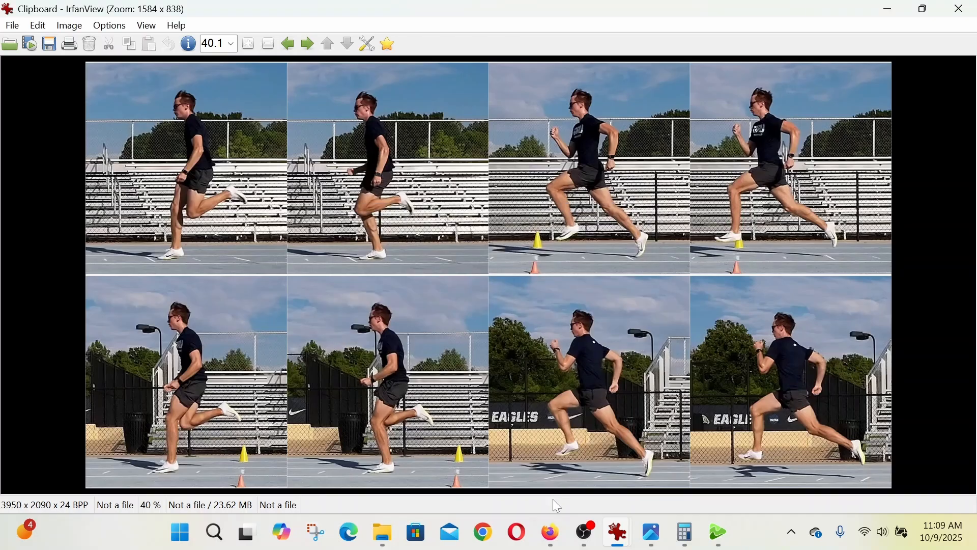
- Switch to File Explorer and open the newly saved Sheet_001 from the Cropped folder for viewing
{"action": "left_click", "coordinate": [382, 532]}
{"action": "left_click", "coordinate": [496, 253]}
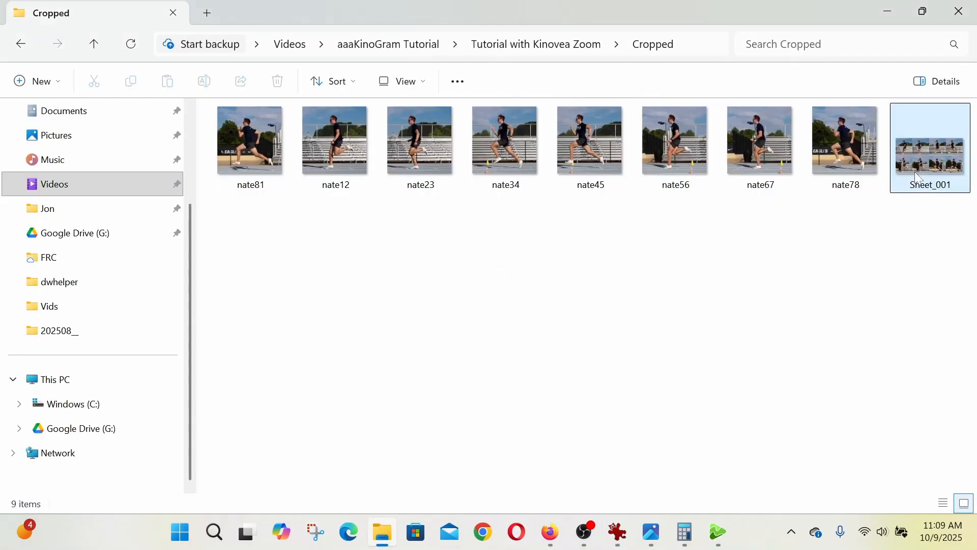
{"action": "double_click", "coordinate": [937, 163]}
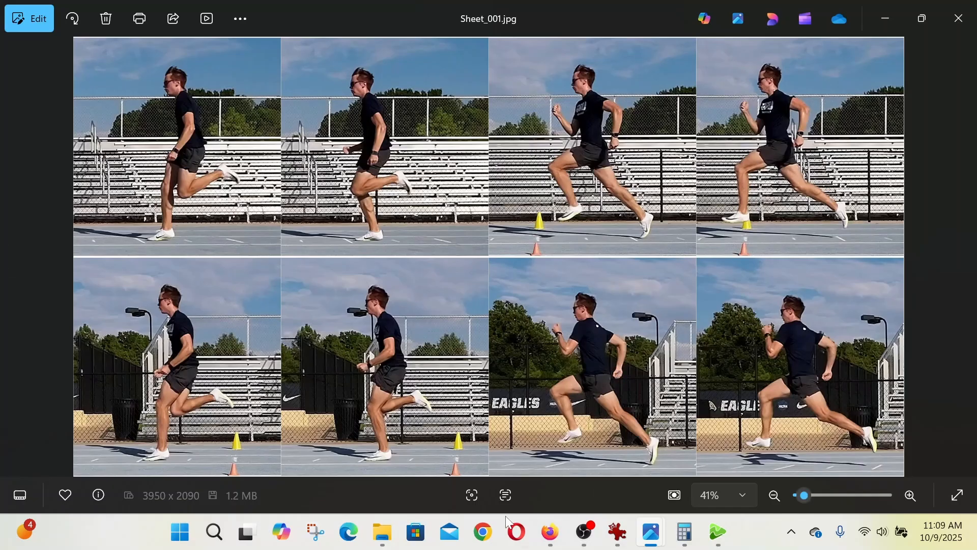
- Return to File Explorer, go to the Cropped folder directly under aaaKinoGram Tutorial and open Sheet_002 for comparison
{"action": "left_click", "coordinate": [382, 532]}
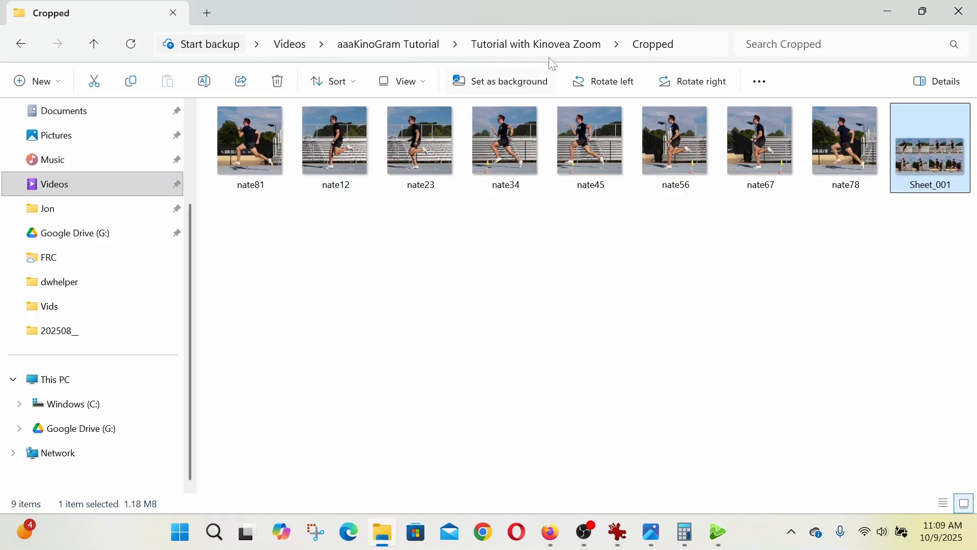
{"action": "left_click", "coordinate": [516, 46]}
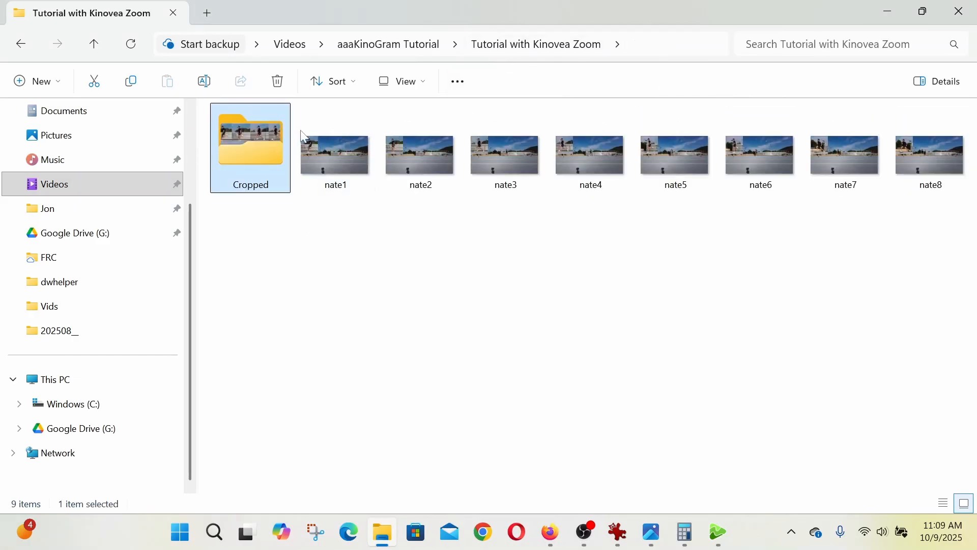
{"action": "left_click", "coordinate": [377, 47]}
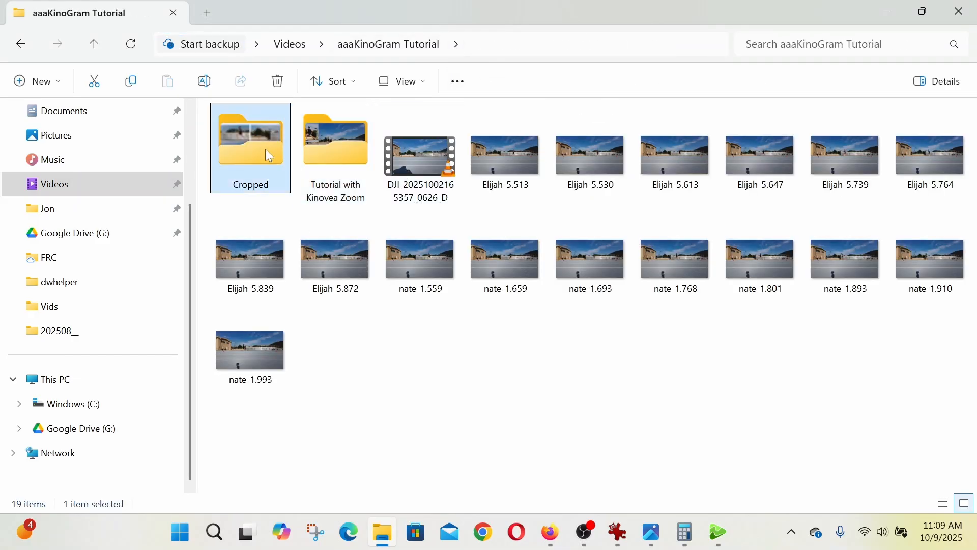
{"action": "double_click", "coordinate": [265, 148]}
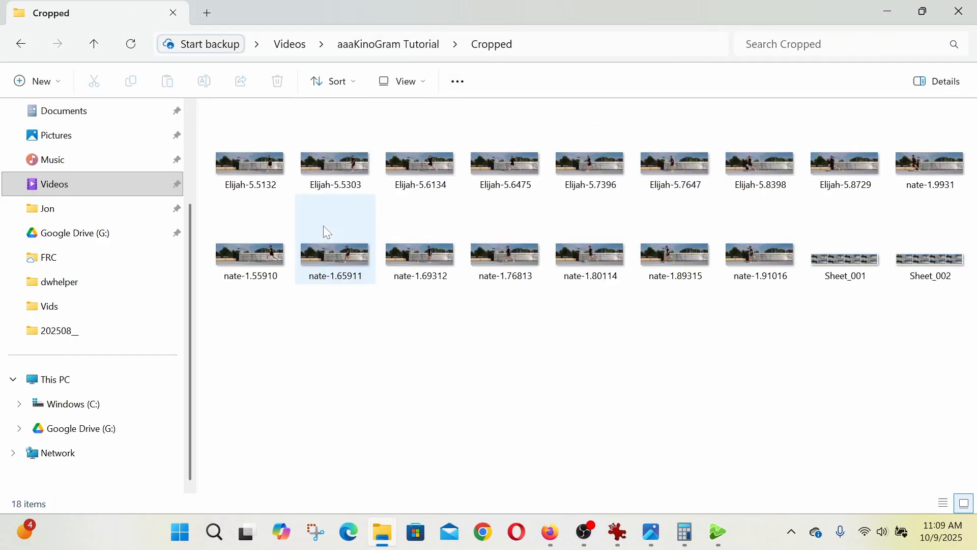
{"action": "left_click", "coordinate": [920, 268]}
{"action": "double_click", "coordinate": [920, 267]}
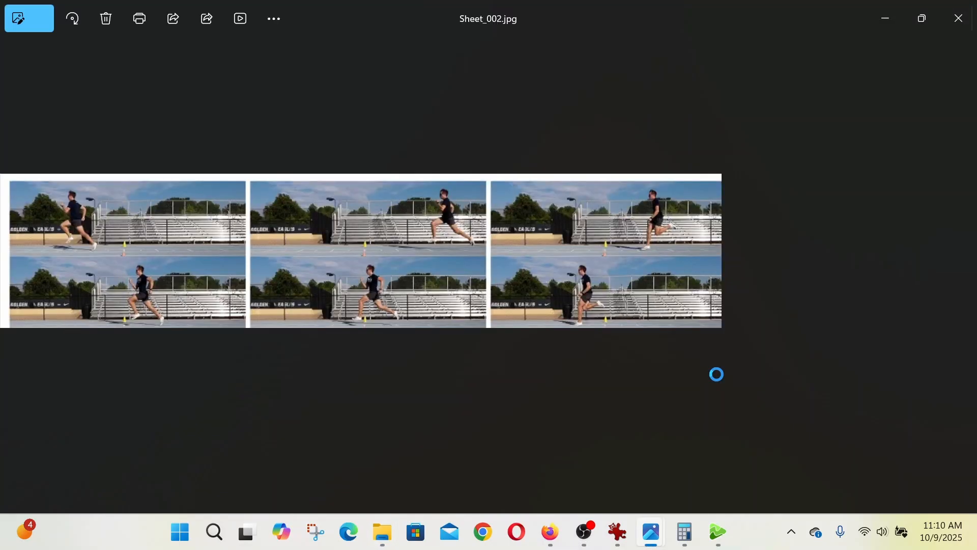